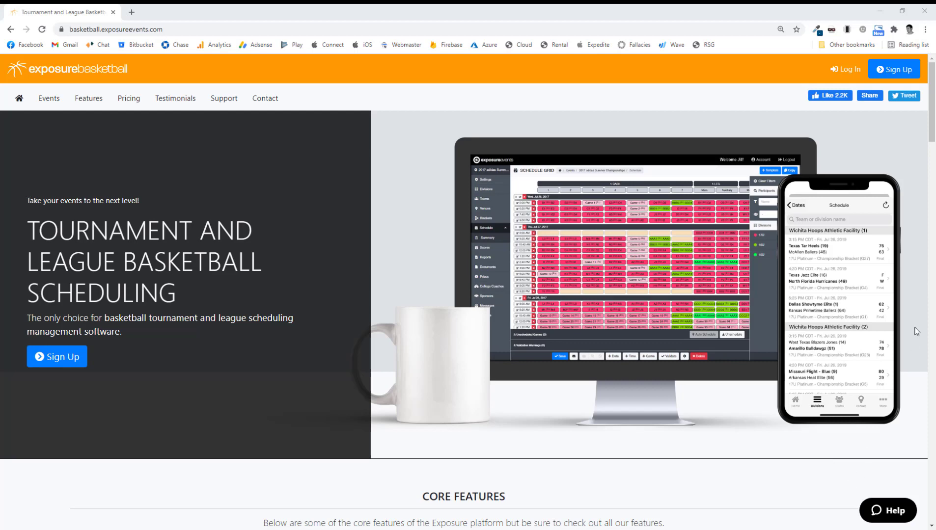
Log in to the director's account with the credentials already filled in
{"action": "left_click", "coordinate": [846, 69]}
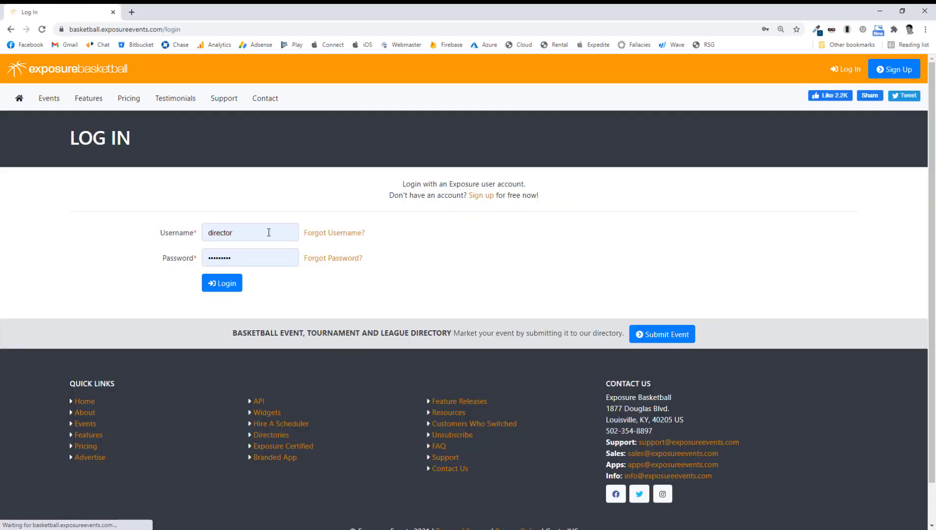
{"action": "left_click", "coordinate": [230, 283]}
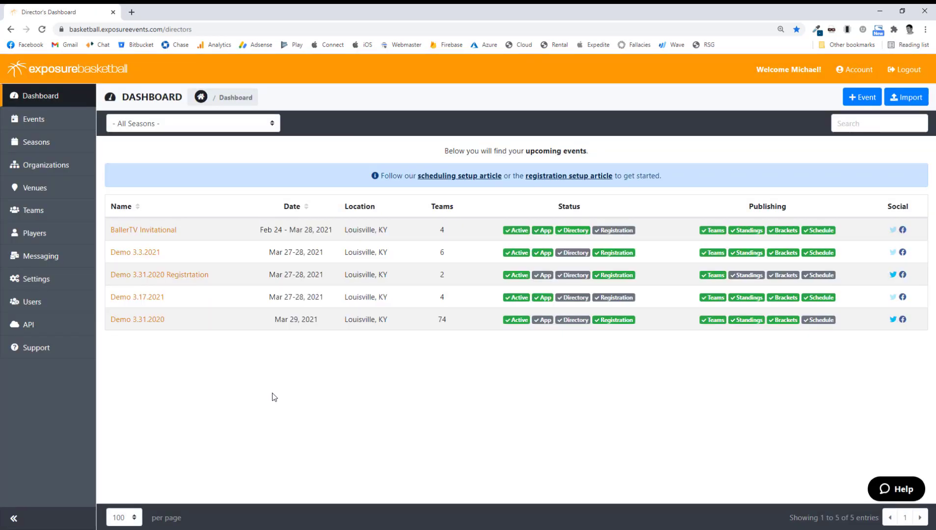
Start a new event under the organization Exposure Basketball Events and assign it to the 2020 season
{"action": "left_click", "coordinate": [854, 104]}
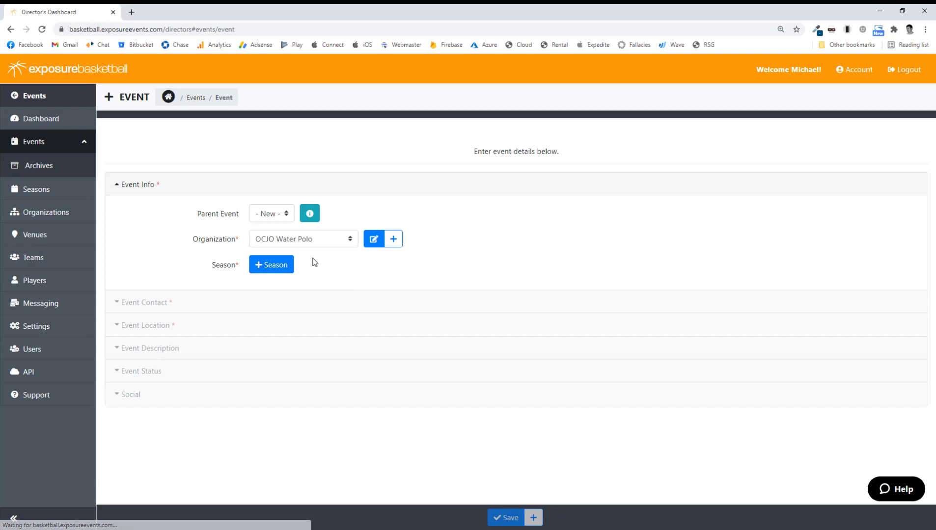
{"action": "left_click", "coordinate": [317, 239]}
{"action": "left_click", "coordinate": [278, 277]}
{"action": "left_click", "coordinate": [285, 269]}
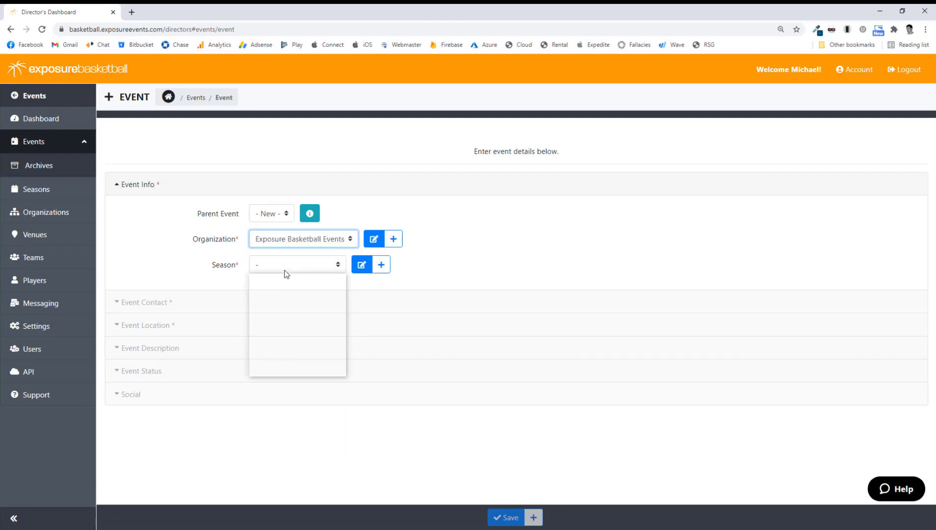
{"action": "left_click", "coordinate": [294, 332]}
Name the event Demo 3.18.2021 and set its dates to 3/27/2021 through 3/28/2021
{"action": "left_click", "coordinate": [287, 341]}
{"action": "type", "text": "Demo"}
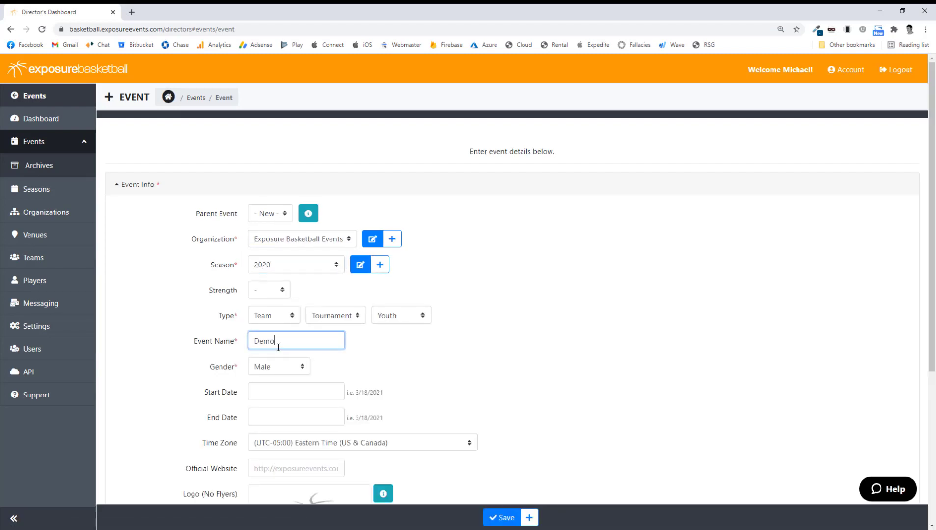
{"action": "type", "text": " 3.18.2021"}
{"action": "left_click", "coordinate": [296, 392]}
{"action": "left_click", "coordinate": [284, 411]}
{"action": "left_click", "coordinate": [292, 299]}
Go through the event's contact and location sections, keep the prefilled details, and save the event
{"action": "left_click", "coordinate": [261, 443]}
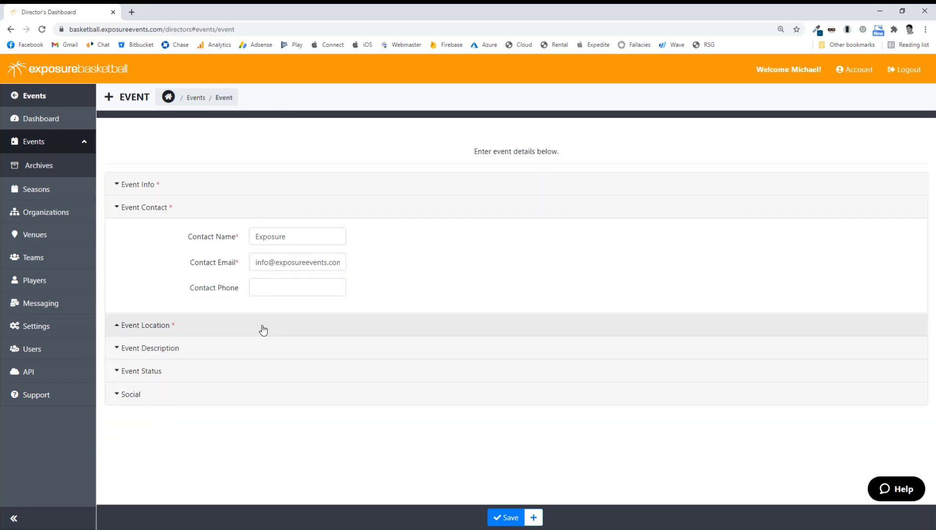
{"action": "left_click", "coordinate": [261, 328]}
{"action": "left_click", "coordinate": [296, 231]}
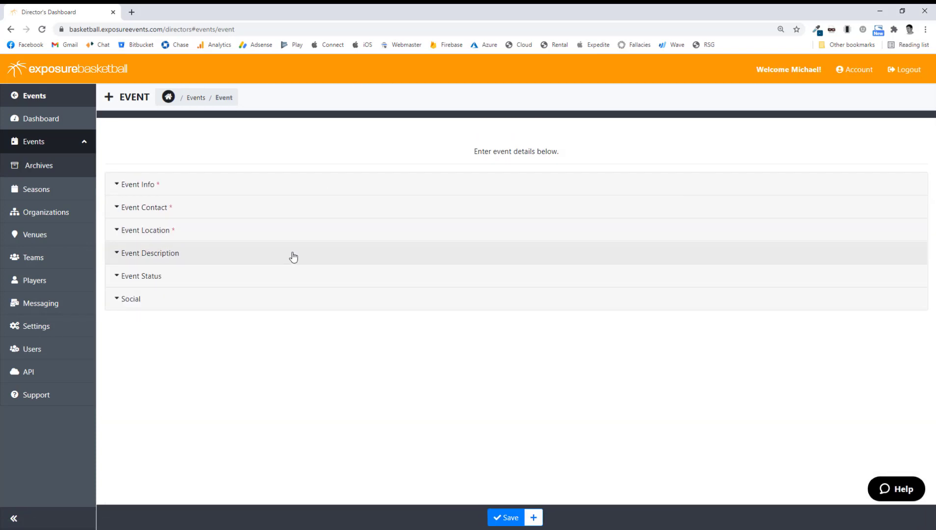
{"action": "left_click", "coordinate": [509, 518]}
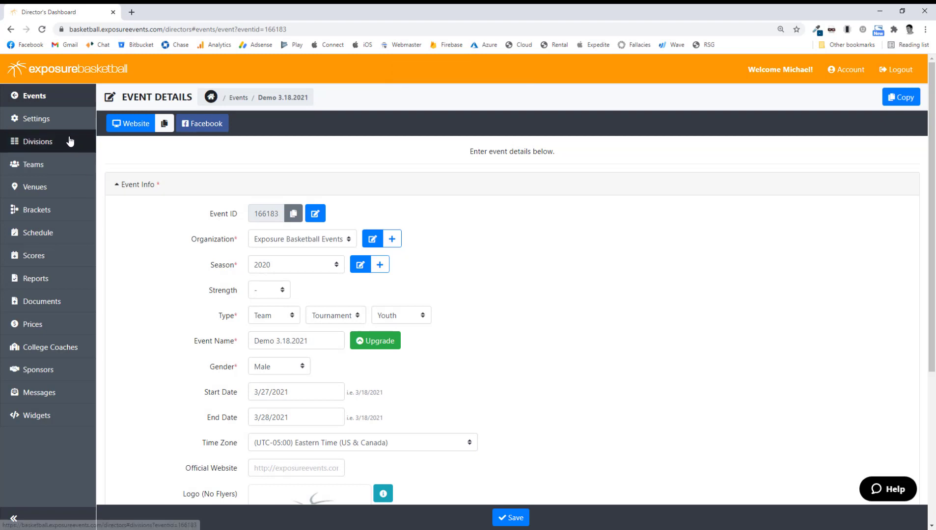
Add a division named 17U to the Demo 3.18.2021 event and save it with a fresh division form
{"action": "left_click", "coordinate": [38, 143]}
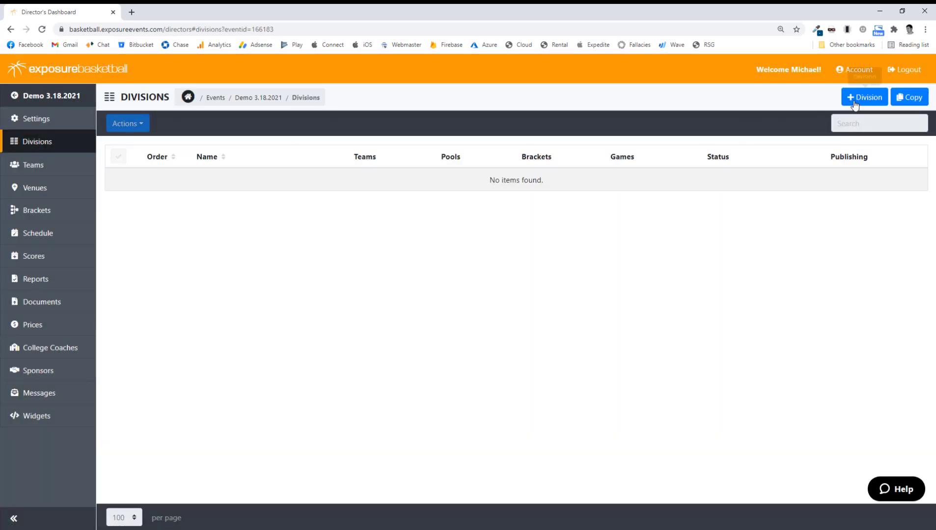
{"action": "left_click", "coordinate": [855, 103]}
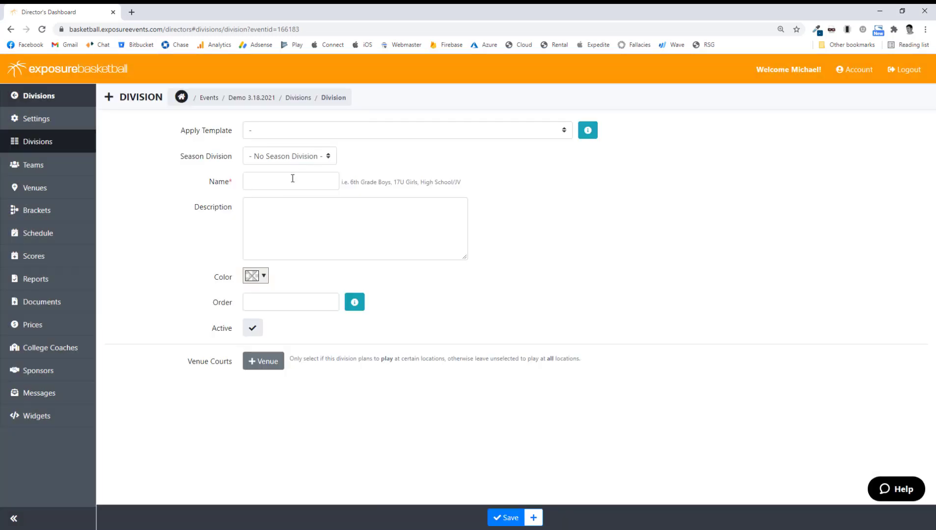
{"action": "left_click", "coordinate": [293, 179]}
{"action": "type", "text": "17U"}
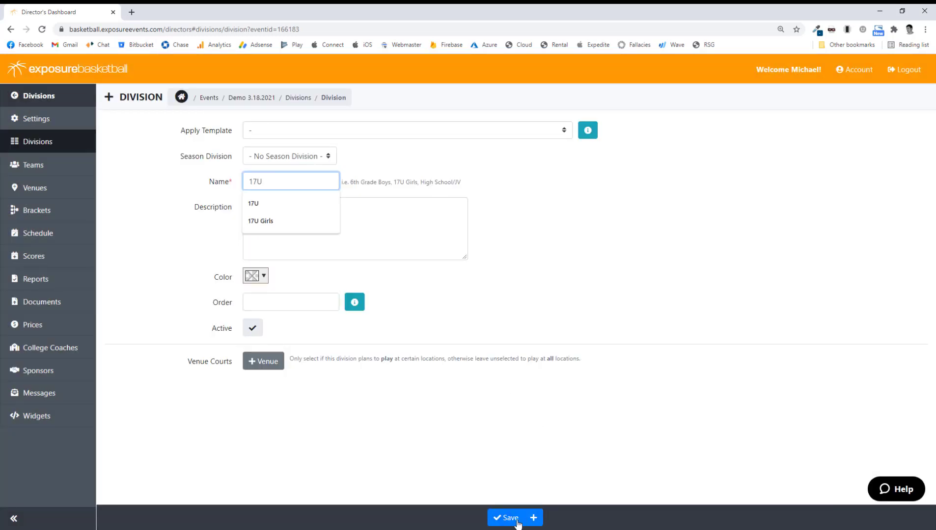
{"action": "left_click", "coordinate": [534, 519]}
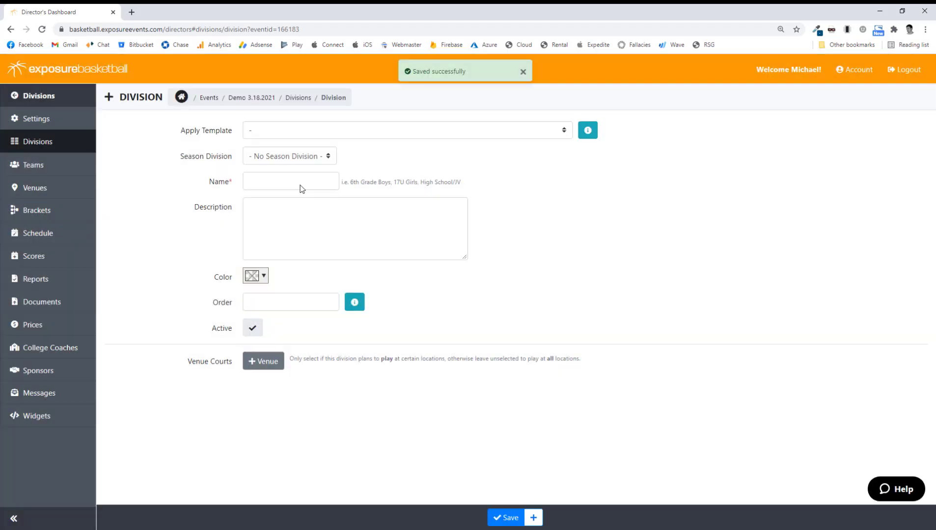
Create a second division named 16U and save it
{"action": "left_click", "coordinate": [301, 183]}
{"action": "type", "text": "16U"}
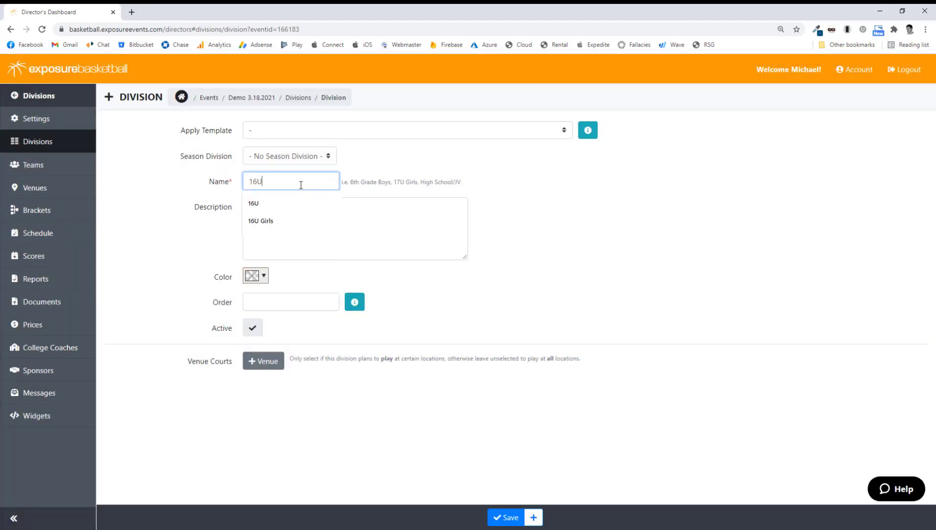
{"action": "key", "text": "Down"}
{"action": "key", "text": "Down"}
{"action": "left_click", "coordinate": [503, 519]}
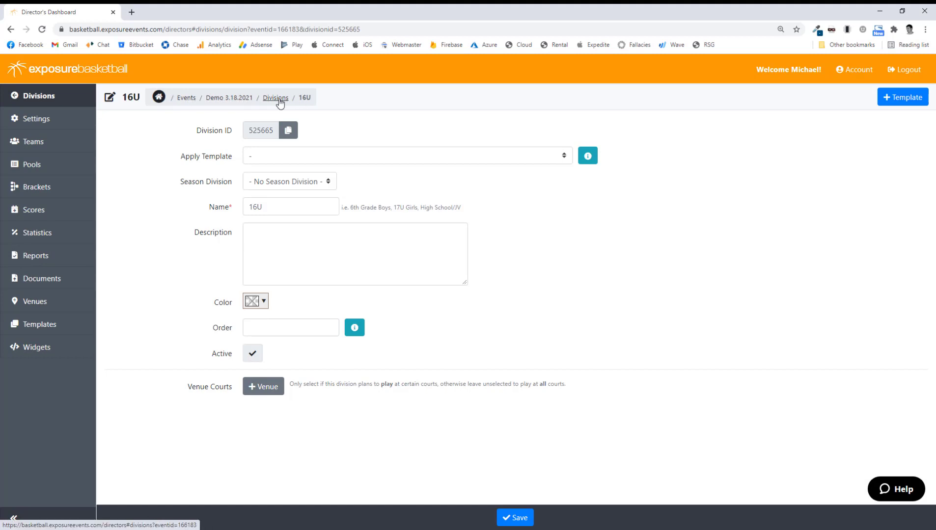
Add a team named Team 1 to the 16U division and save it with a fresh team form
{"action": "left_click", "coordinate": [276, 99]}
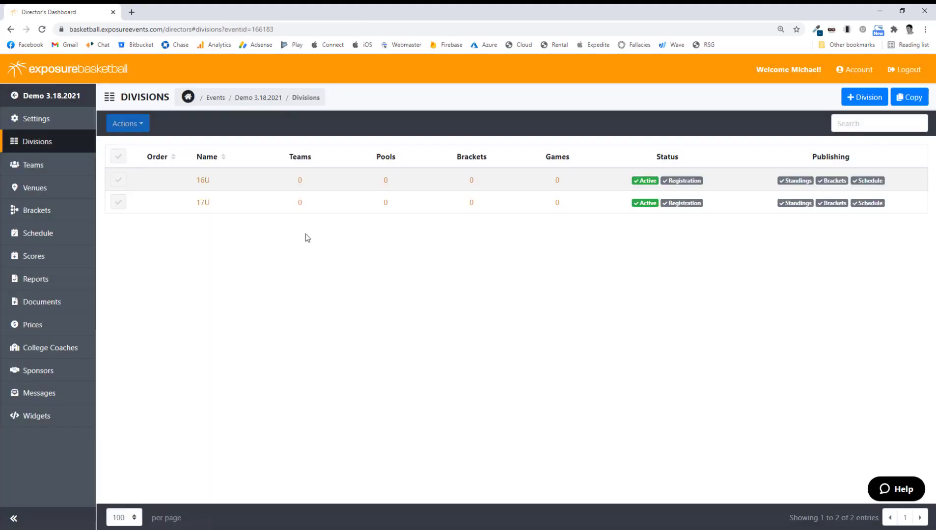
{"action": "left_click", "coordinate": [300, 180]}
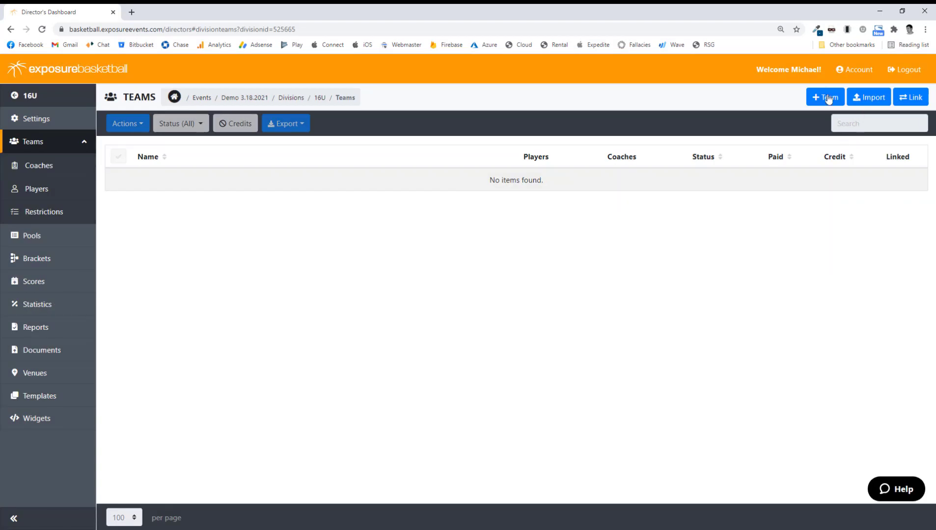
{"action": "left_click", "coordinate": [826, 98]}
{"action": "left_click", "coordinate": [271, 191]}
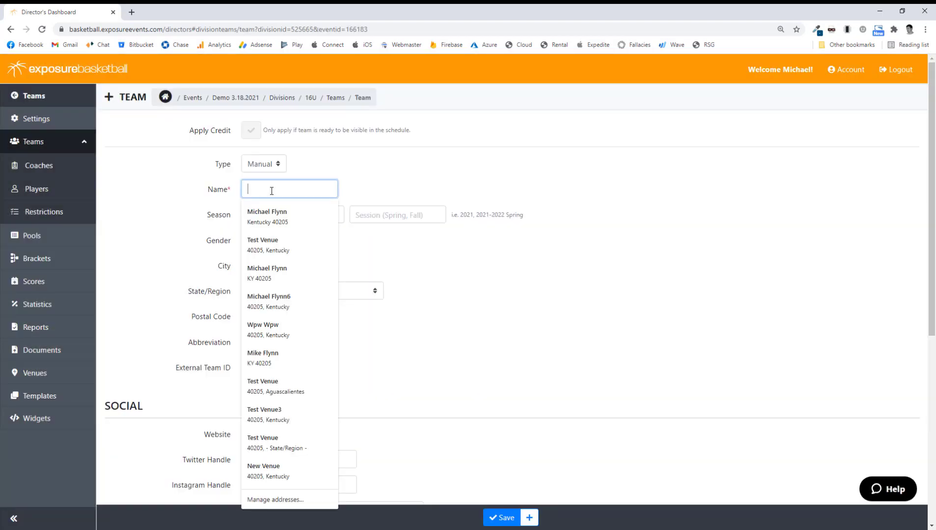
{"action": "type", "text": "Team 1"}
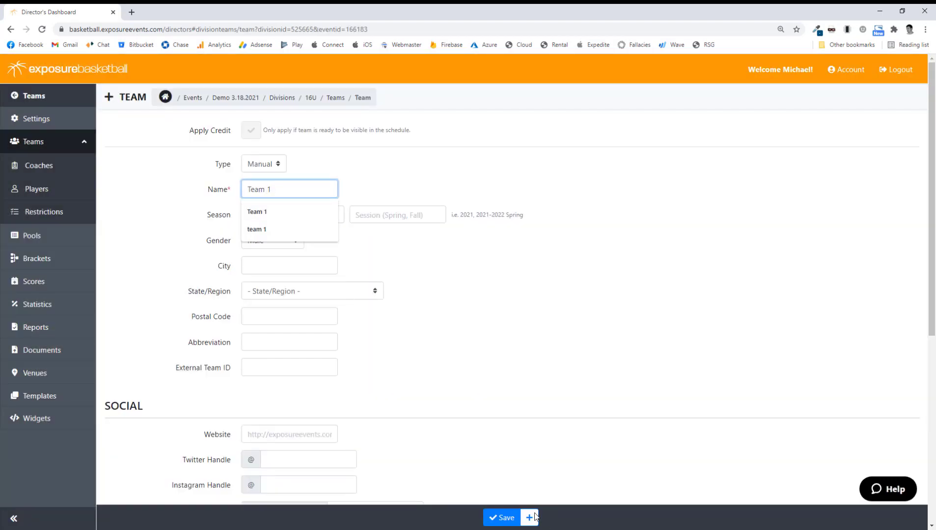
{"action": "left_click", "coordinate": [535, 518]}
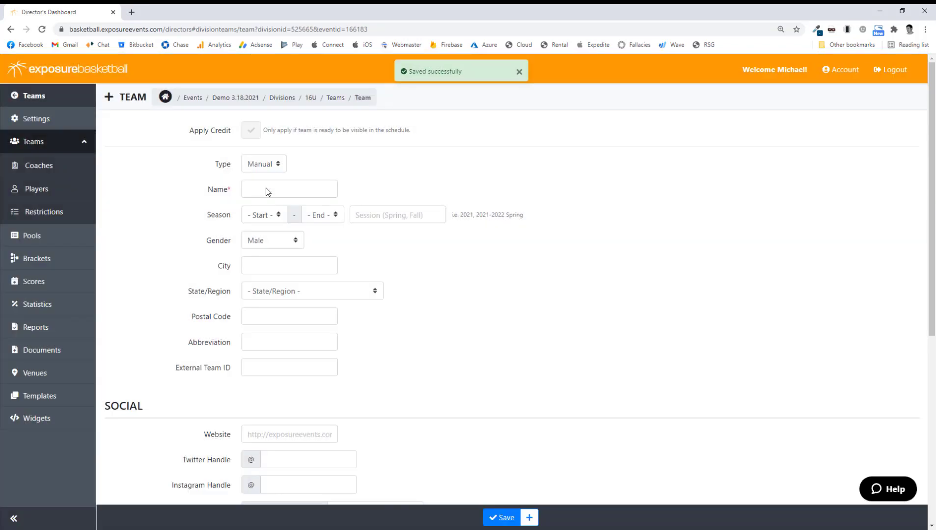
Add two more teams to the 16U division, named Team 2 and Team 3, saving each one
{"action": "left_click", "coordinate": [267, 192]}
{"action": "type", "text": "Team 2"}
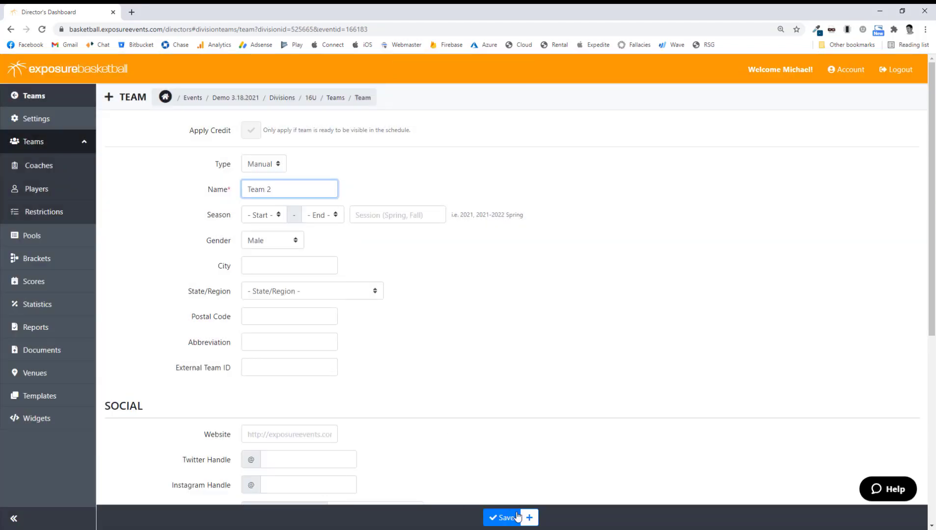
{"action": "left_click", "coordinate": [517, 516]}
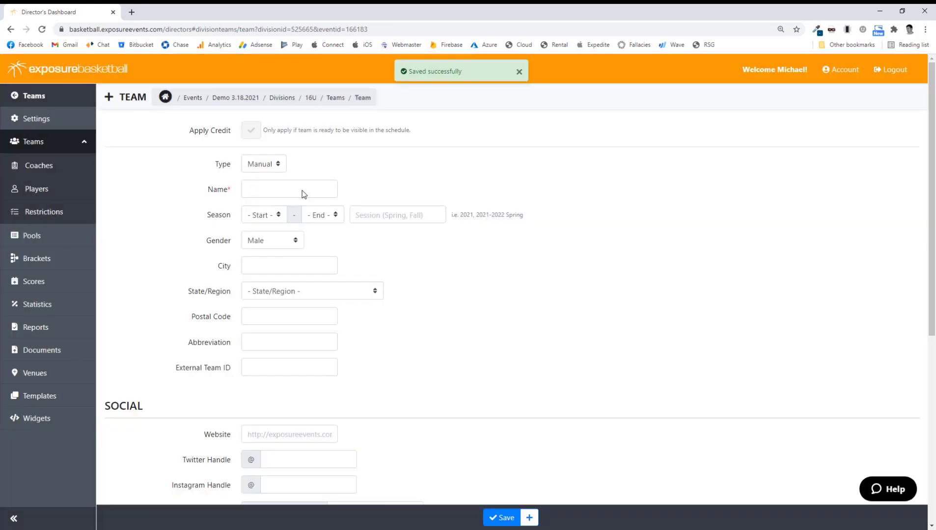
{"action": "left_click", "coordinate": [303, 192]}
{"action": "type", "text": "T"}
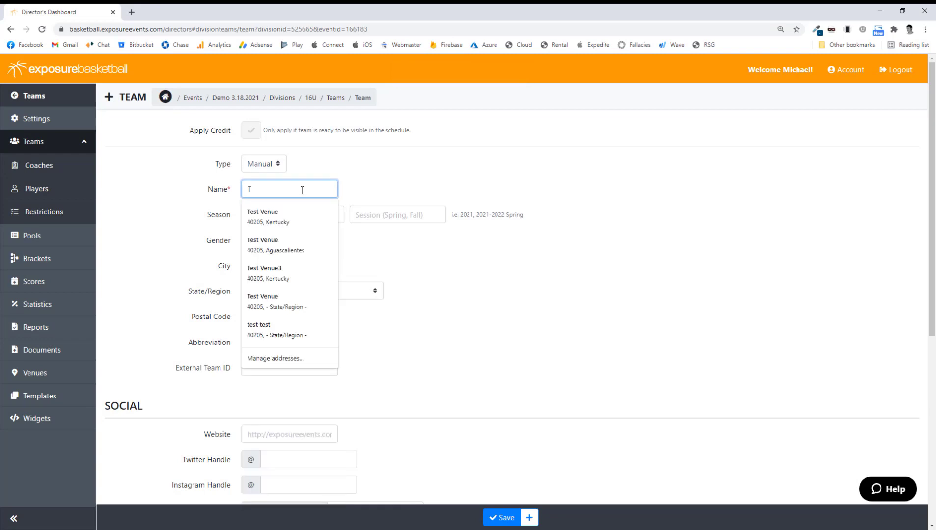
{"action": "type", "text": "eam 3"}
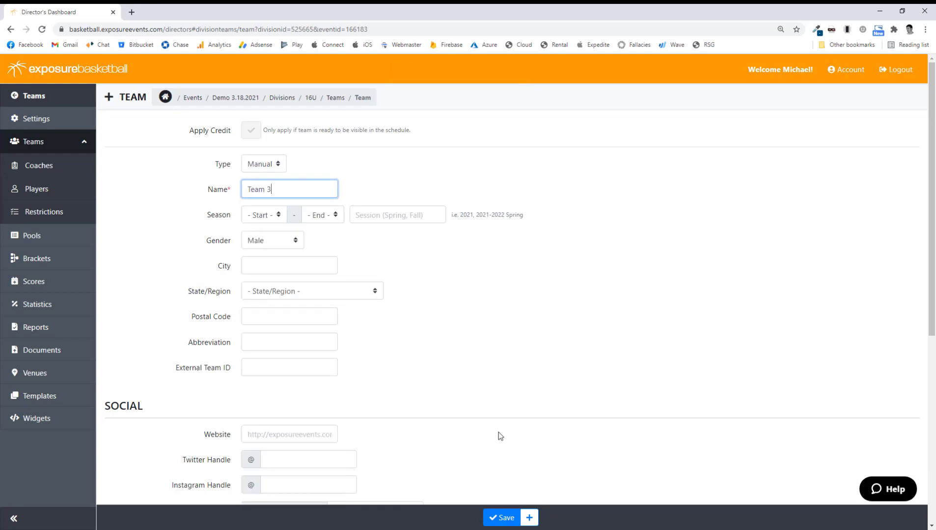
{"action": "left_click", "coordinate": [505, 519]}
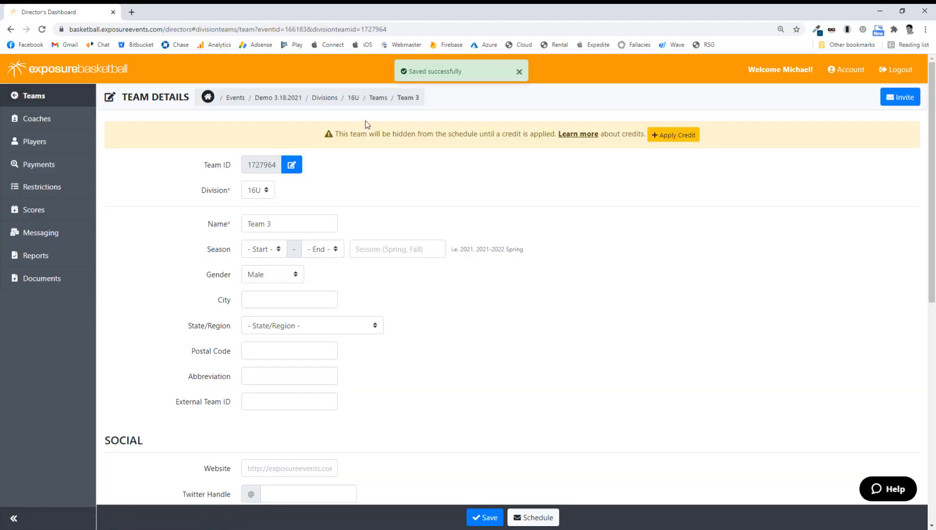
Add pools to the 16U division for 6 teams with a pool size of 3
{"action": "left_click", "coordinate": [353, 98]}
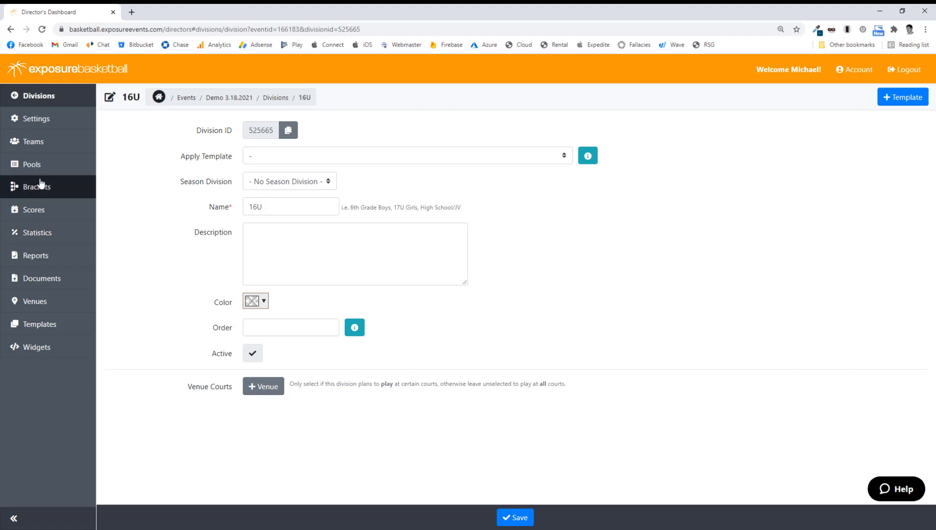
{"action": "left_click", "coordinate": [37, 167]}
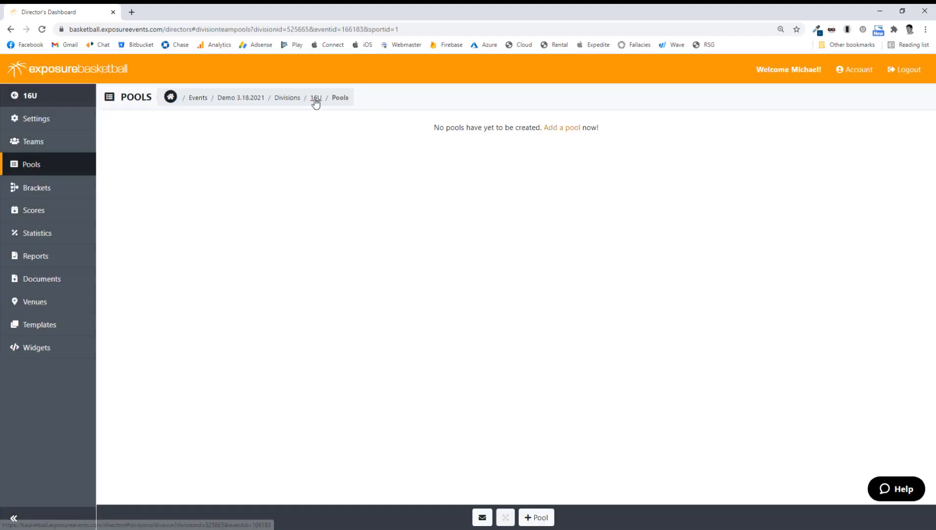
{"action": "left_click", "coordinate": [555, 129]}
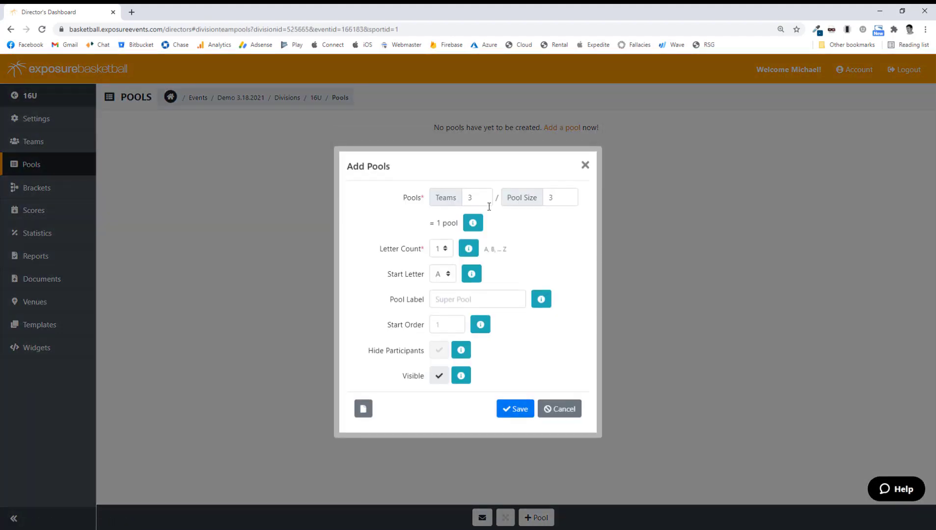
{"action": "double_click", "coordinate": [470, 198]}
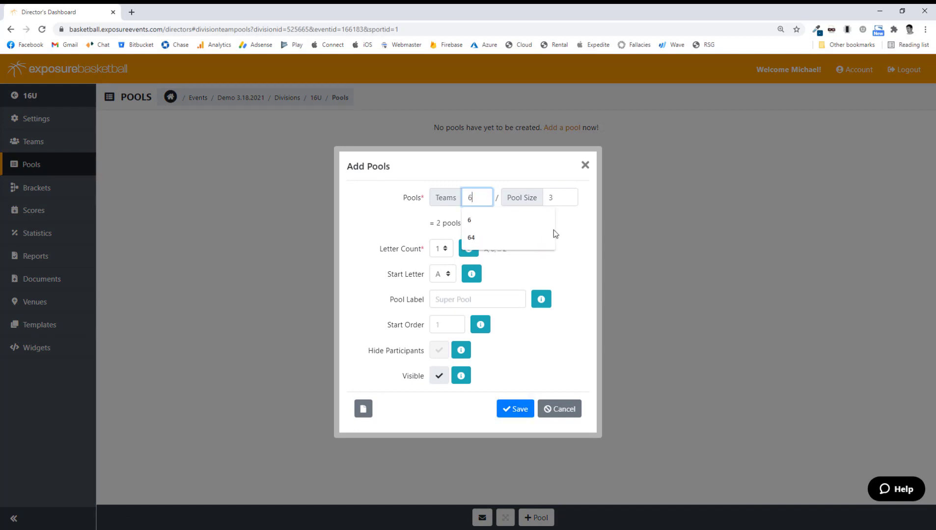
{"action": "left_click", "coordinate": [520, 410]}
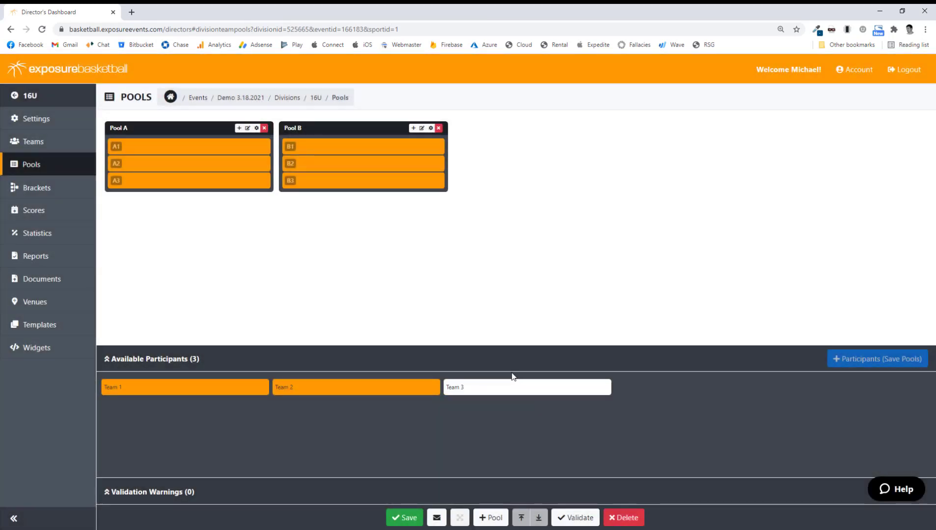
Delete Pool B, assign Team 1, Team 2 and Team 3 to slots A1, A2 and A3 of Pool A, and save the pools
{"action": "left_click", "coordinate": [439, 128]}
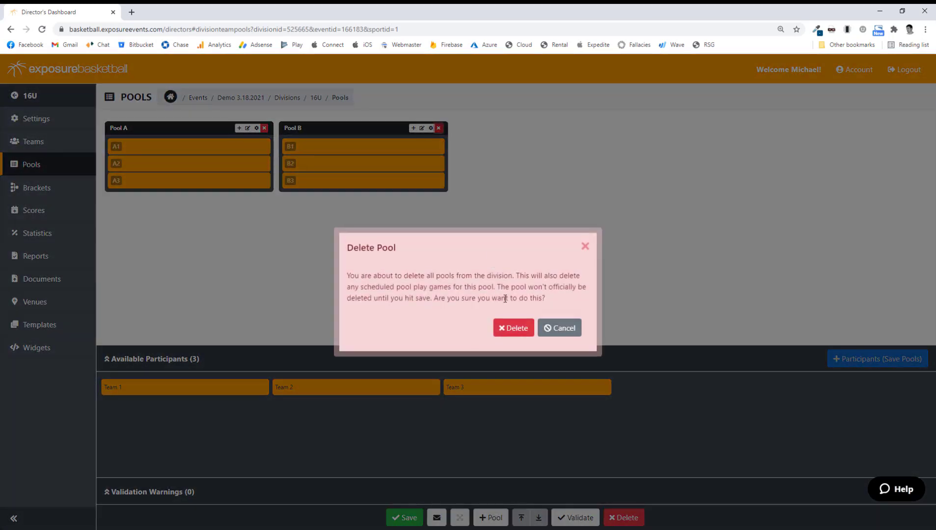
{"action": "left_click", "coordinate": [513, 328]}
{"action": "left_click_drag", "start_coordinate": [236, 382], "coordinate": [219, 148]}
{"action": "left_click_drag", "start_coordinate": [184, 390], "coordinate": [201, 168]}
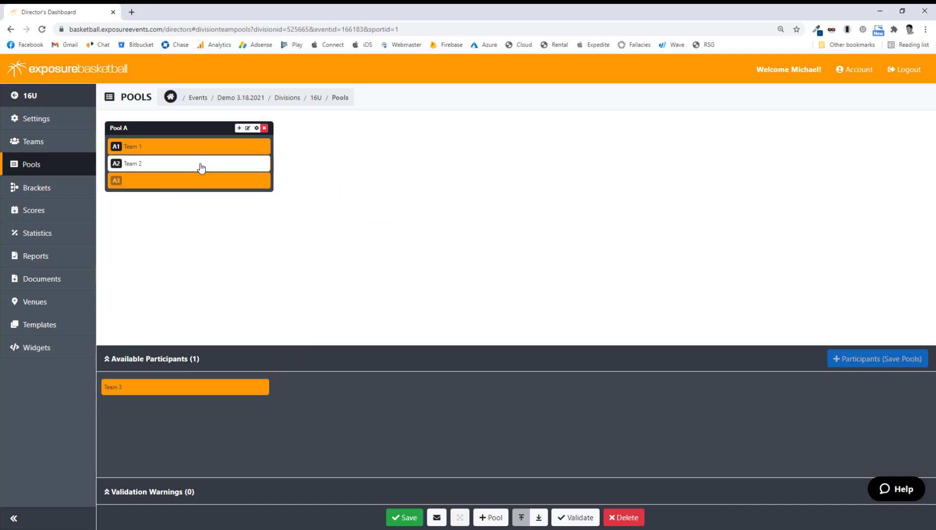
{"action": "left_click_drag", "start_coordinate": [147, 391], "coordinate": [173, 183]}
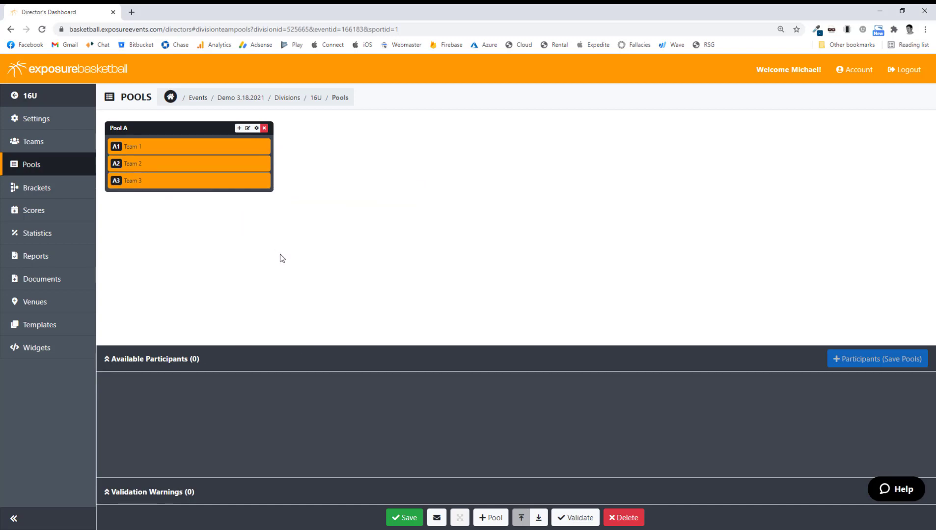
{"action": "left_click", "coordinate": [415, 520]}
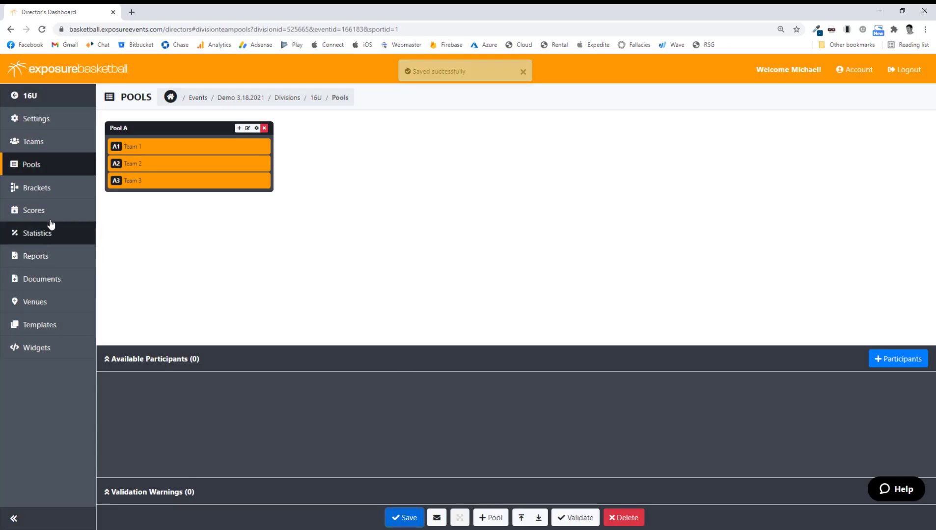
Create a new bracket for the 16U division and name it Championship
{"action": "left_click", "coordinate": [39, 197]}
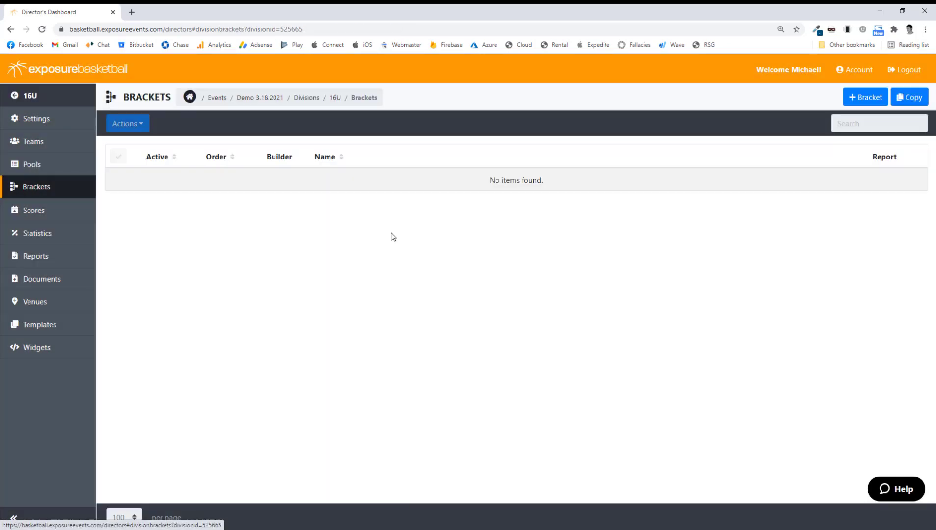
{"action": "left_click", "coordinate": [863, 103]}
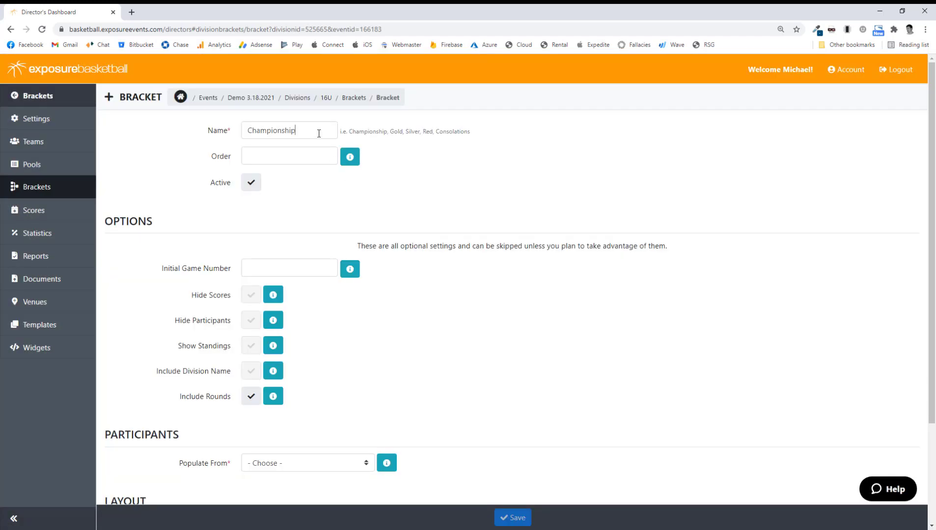
{"action": "left_click", "coordinate": [319, 133]}
{"action": "left_click", "coordinate": [303, 151]}
{"action": "scroll", "coordinate": [445, 349], "scroll_direction": "down", "scroll_amount": 3}
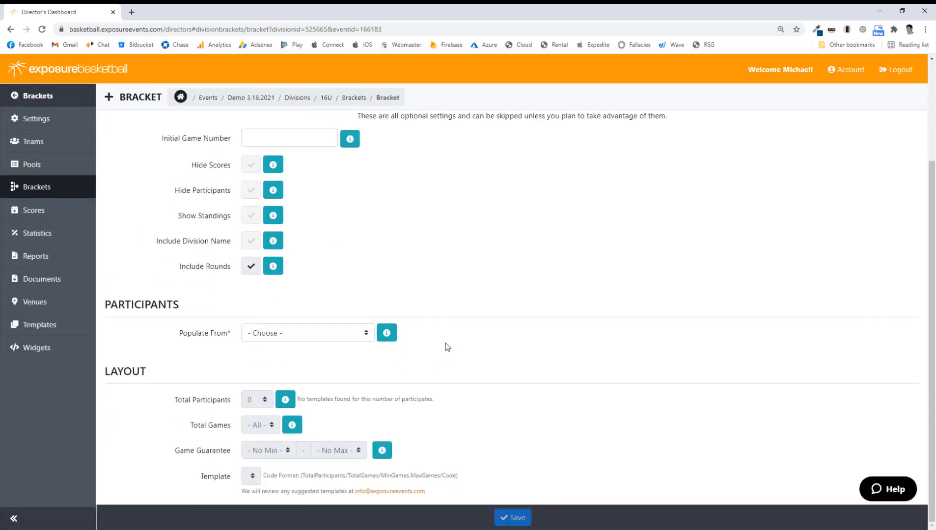
Populate the bracket from Pool Standings (1st in A), with 1st in A, 2nd in A and 3rd in A selected as seeds
{"action": "left_click", "coordinate": [293, 336]}
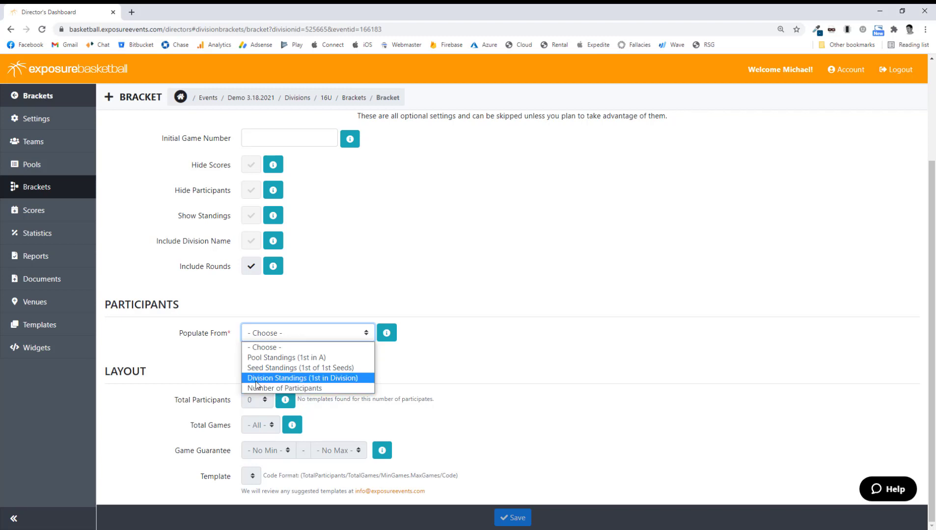
{"action": "left_click", "coordinate": [265, 357]}
{"action": "scroll", "coordinate": [478, 347], "scroll_direction": "down", "scroll_amount": 4}
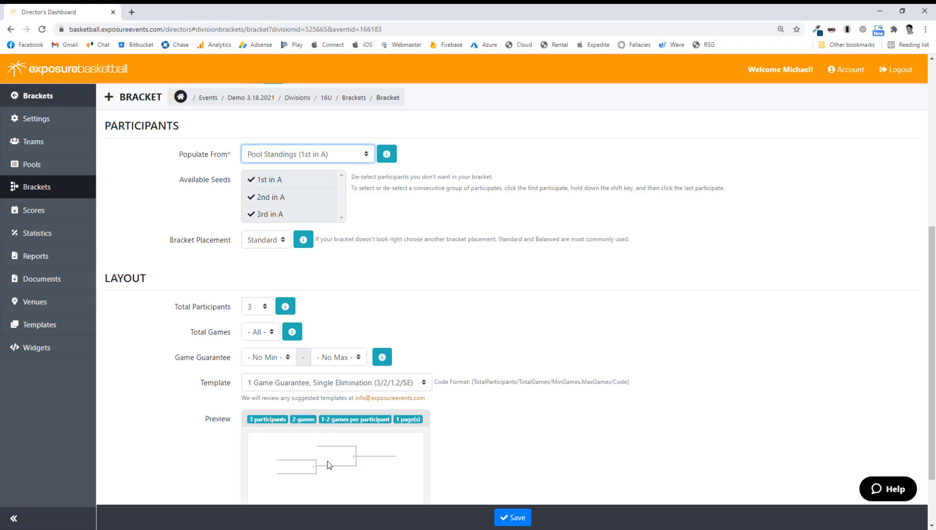
{"action": "left_click", "coordinate": [308, 216]}
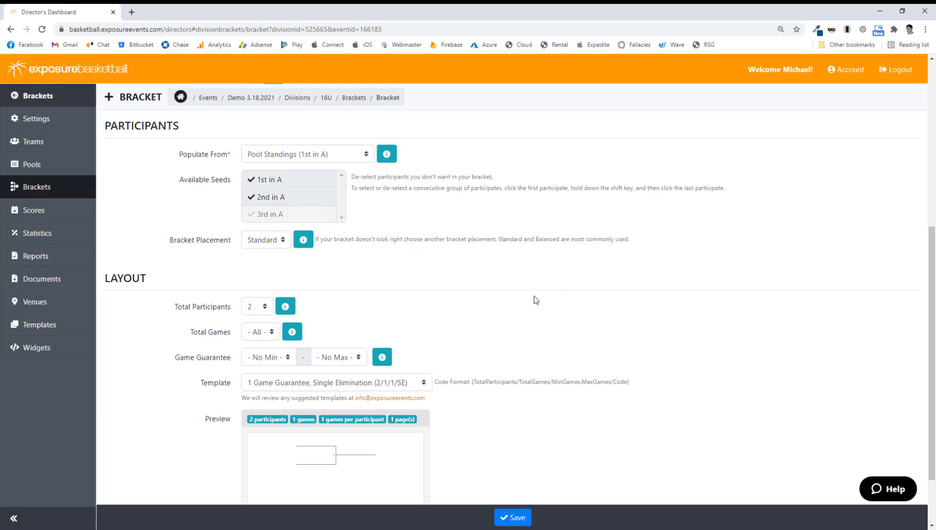
{"action": "left_click", "coordinate": [282, 216]}
{"action": "scroll", "coordinate": [384, 280], "scroll_direction": "down", "scroll_amount": 2}
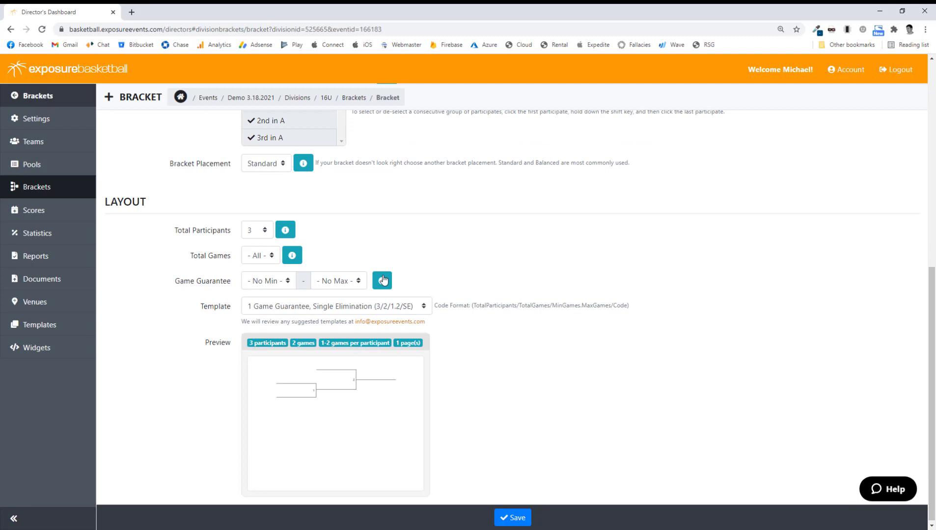
Keep the template 1 Game Guarantee, Single Elimination (3/2/1.2/SE) and save the new bracket
{"action": "left_click", "coordinate": [357, 307]}
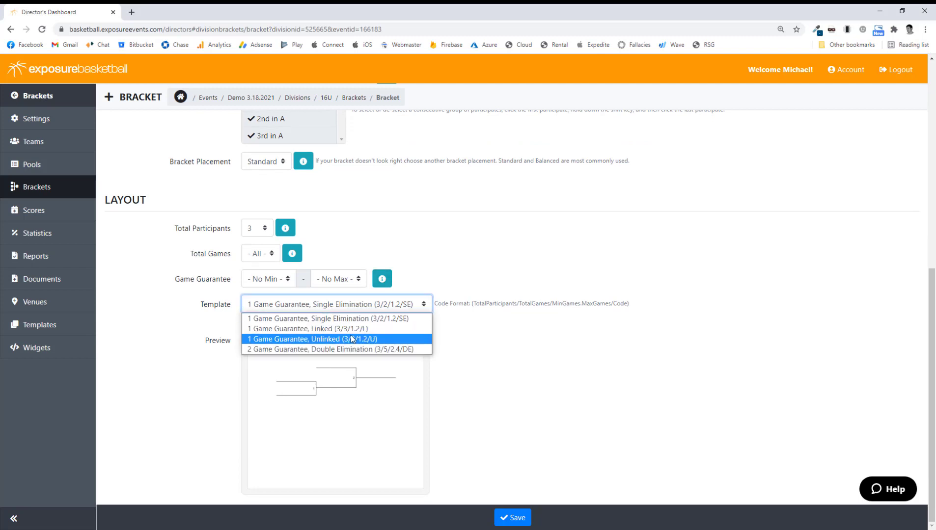
{"action": "left_click", "coordinate": [497, 363]}
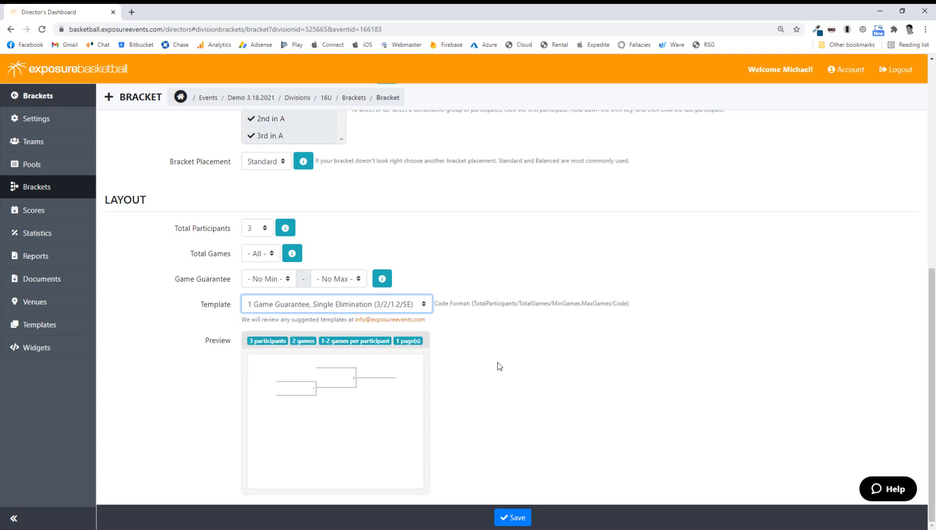
{"action": "left_click", "coordinate": [521, 519]}
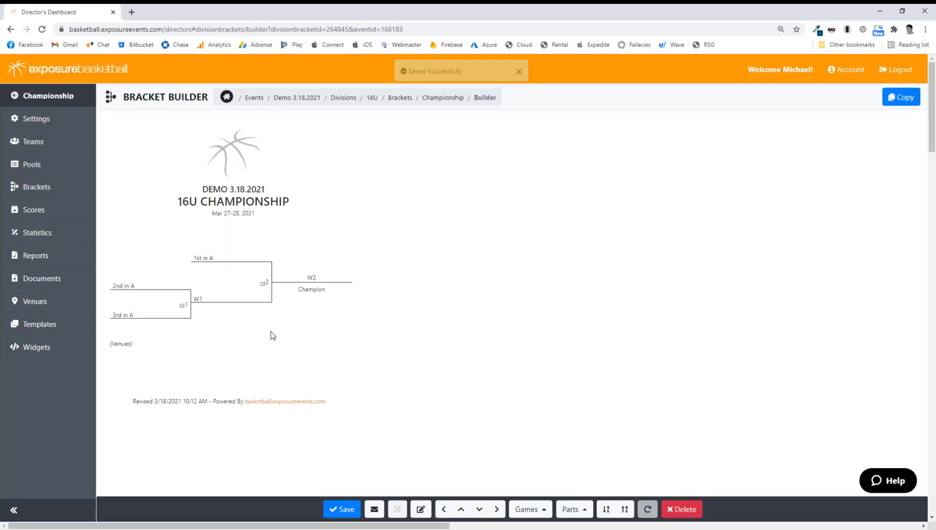
Shift the 2nd in A versus 3rd in A game slightly upward in the bracket layout and save the bracket
{"action": "mouse_move", "coordinate": [157, 320]}
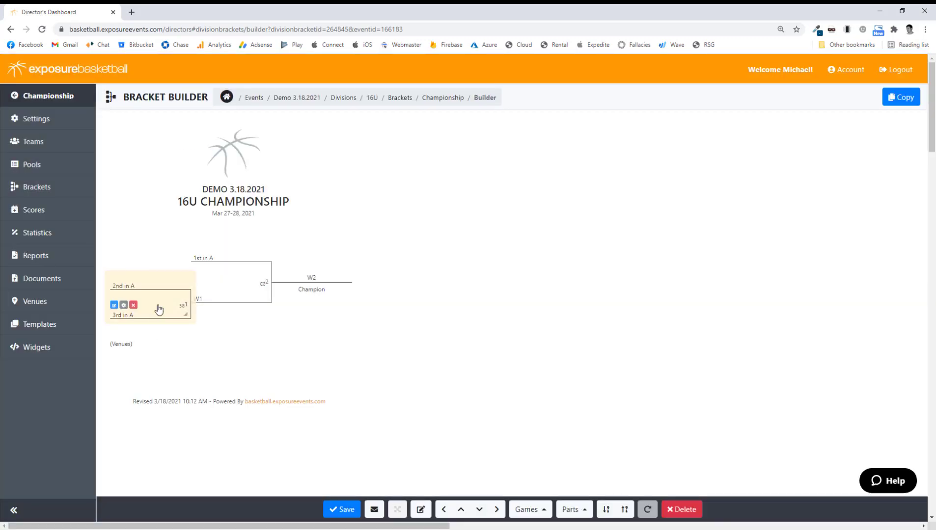
{"action": "left_click_drag", "start_coordinate": [162, 317], "coordinate": [103, 298]}
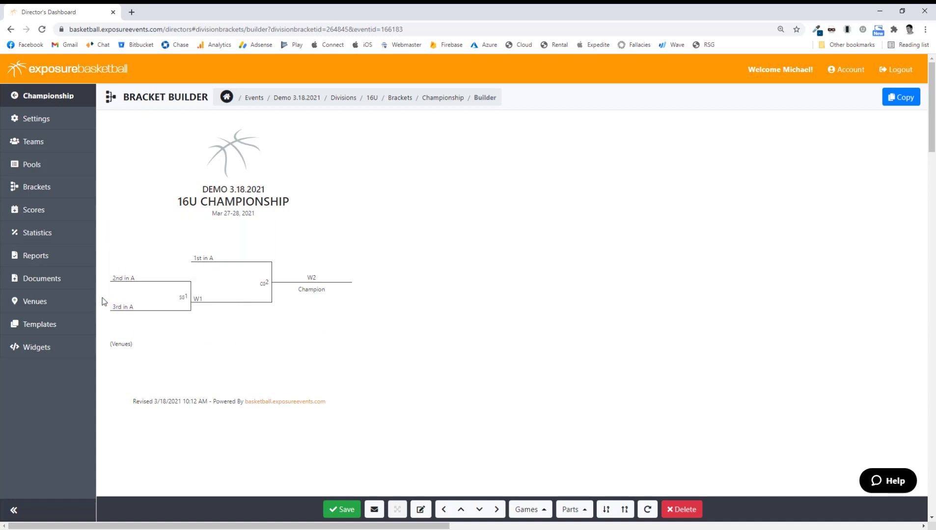
{"action": "left_click", "coordinate": [116, 304]}
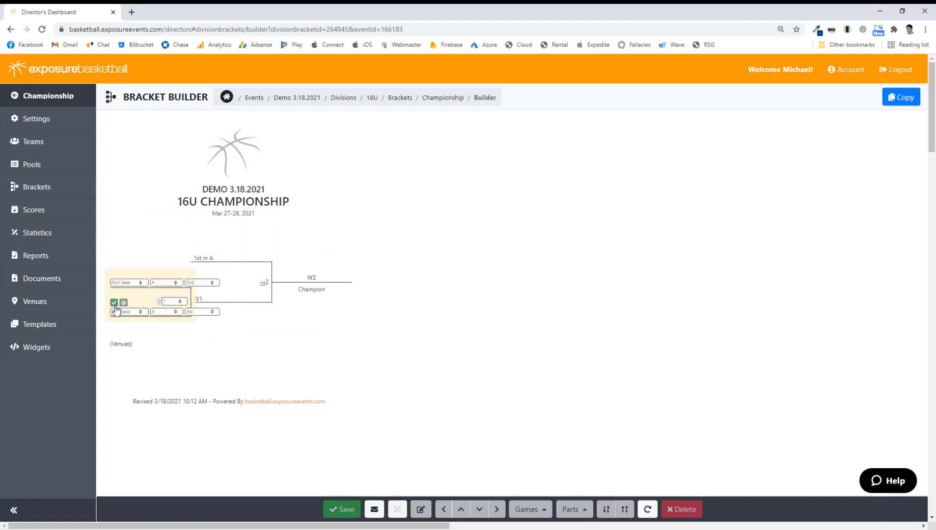
{"action": "left_click", "coordinate": [120, 305]}
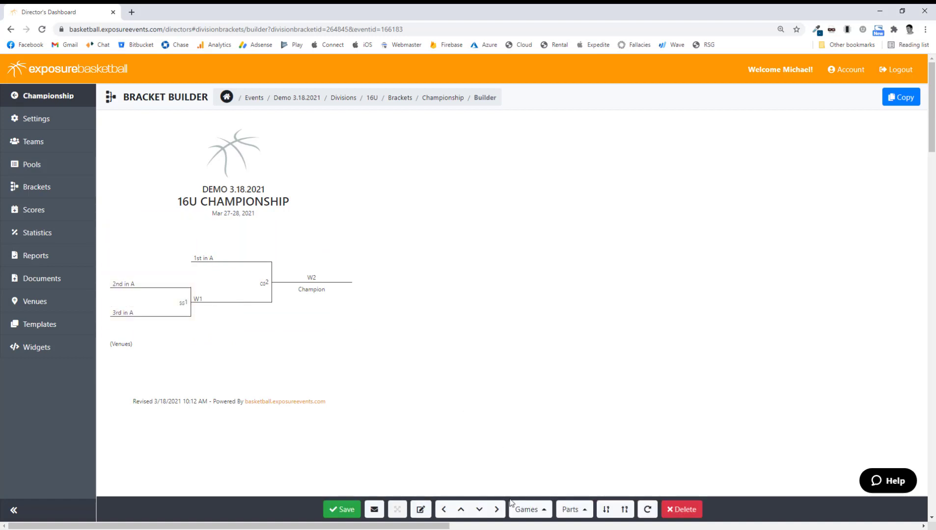
{"action": "left_click", "coordinate": [528, 509]}
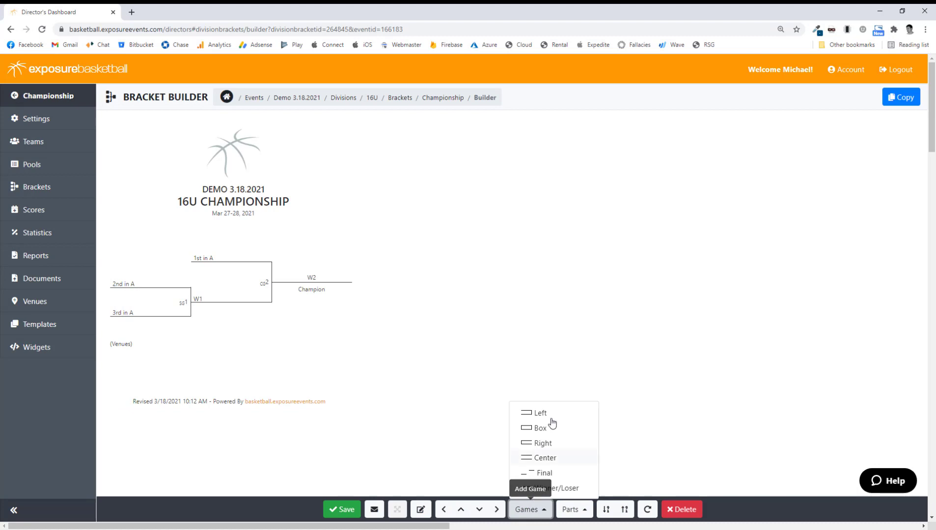
{"action": "left_click", "coordinate": [574, 514]}
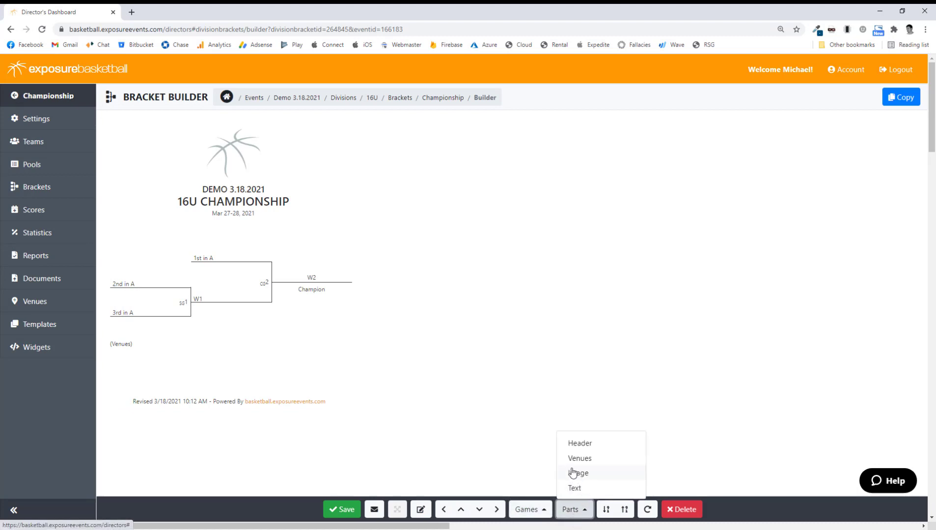
{"action": "left_click", "coordinate": [344, 510]}
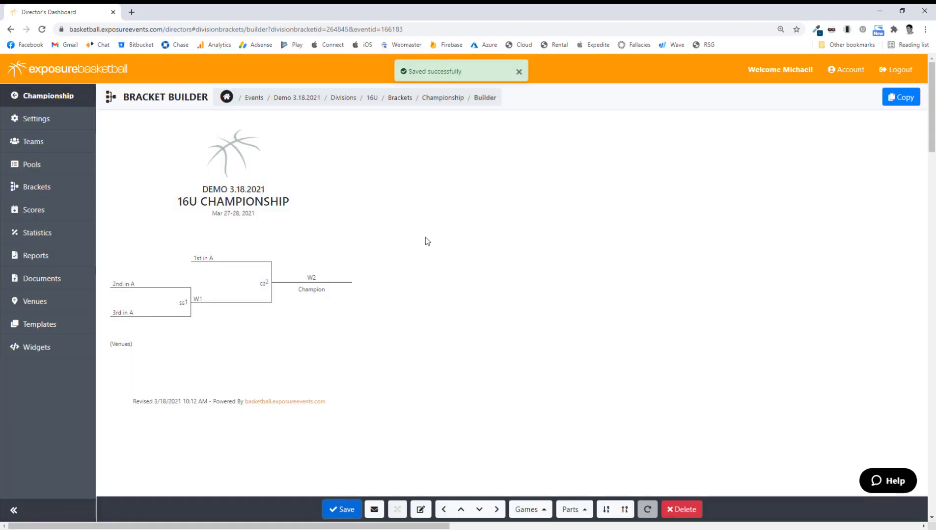
Add a team named Team 1 to the 17U division of the event and save it
{"action": "left_click", "coordinate": [343, 97]}
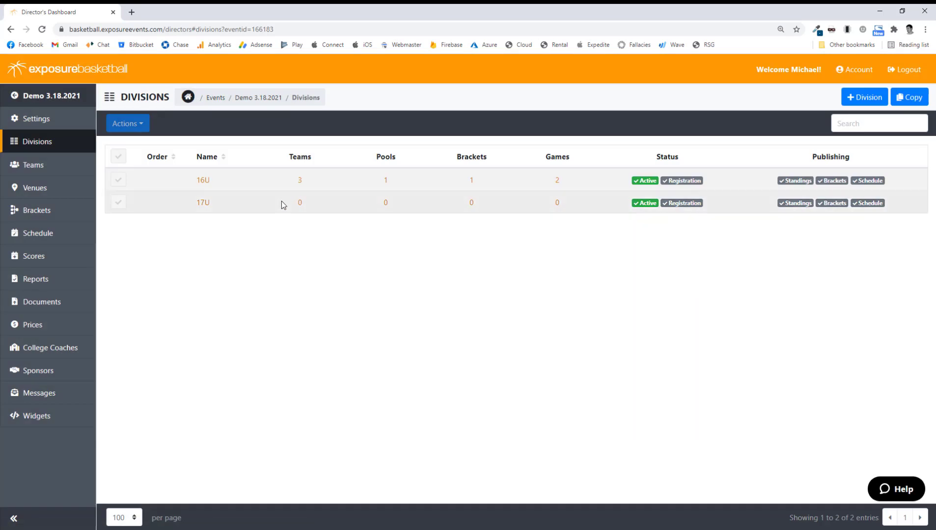
{"action": "left_click", "coordinate": [300, 203]}
{"action": "left_click", "coordinate": [827, 97]}
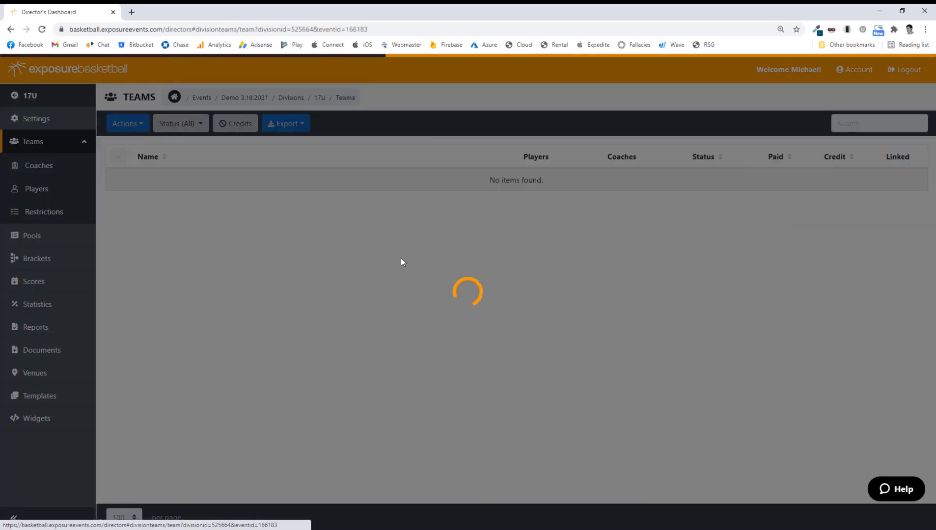
{"action": "left_click", "coordinate": [298, 190]}
{"action": "type", "text": "eam 1"}
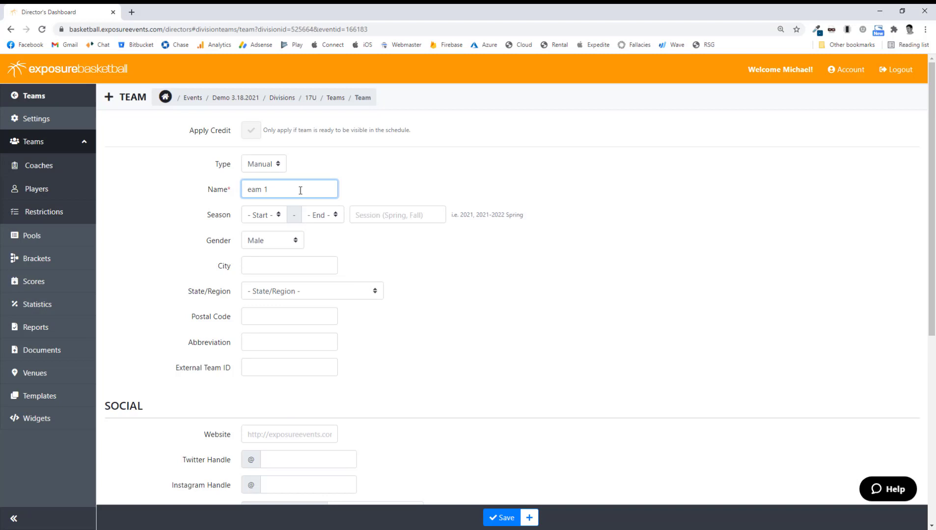
{"action": "left_click_drag", "start_coordinate": [300, 191], "coordinate": [103, 211]}
{"action": "type", "text": "Team 1"}
{"action": "left_click", "coordinate": [499, 519]}
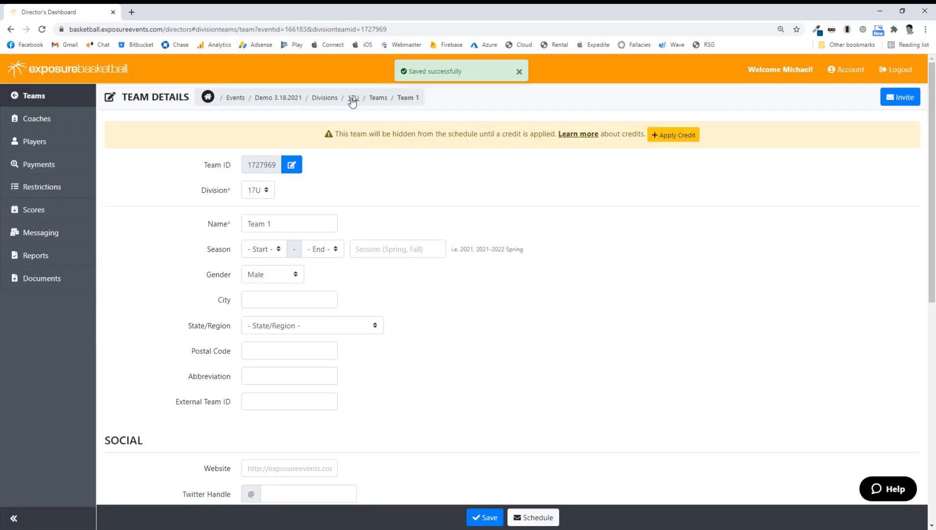
Add a pool to the 17U division for 3 teams with a pool size of 3, and save it with Team 1 in slot A1
{"action": "left_click", "coordinate": [353, 98]}
{"action": "left_click", "coordinate": [66, 172]}
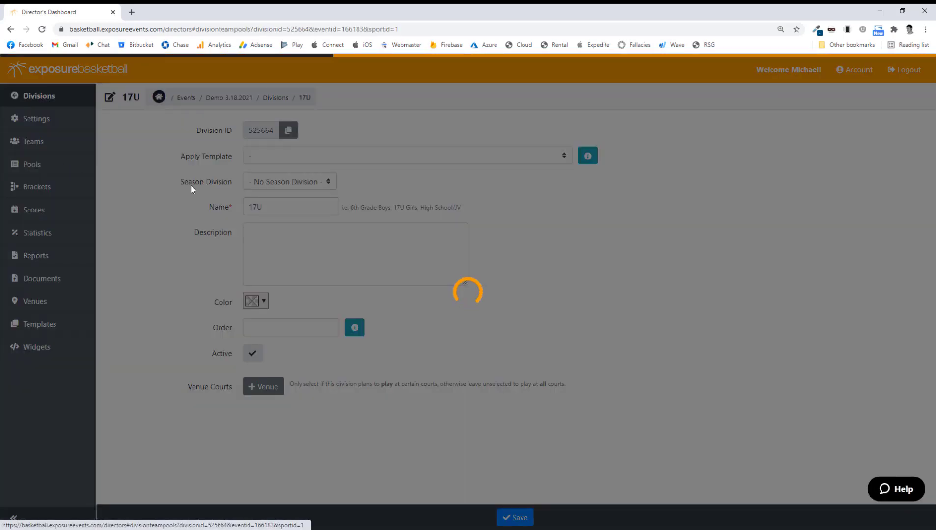
{"action": "left_click", "coordinate": [561, 128]}
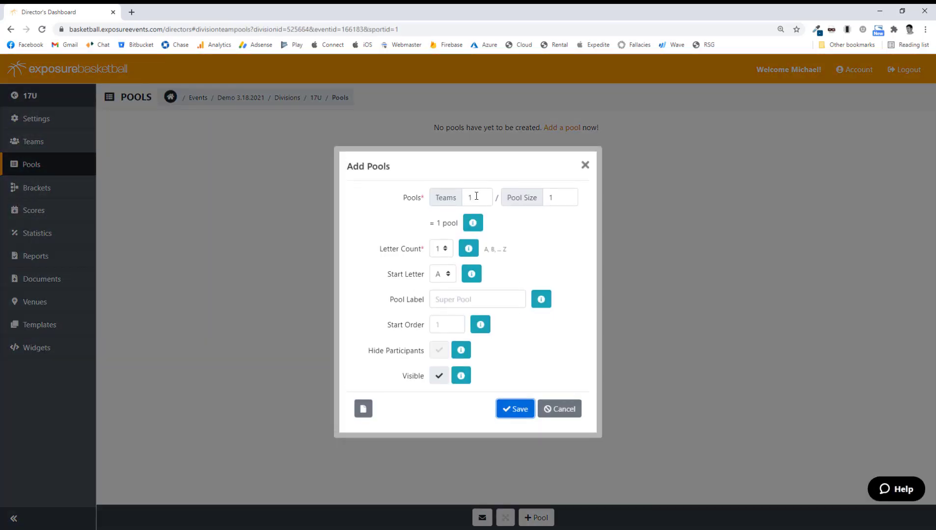
{"action": "type", "text": "3"}
{"action": "key", "text": "Tab"}
{"action": "type", "text": "3"}
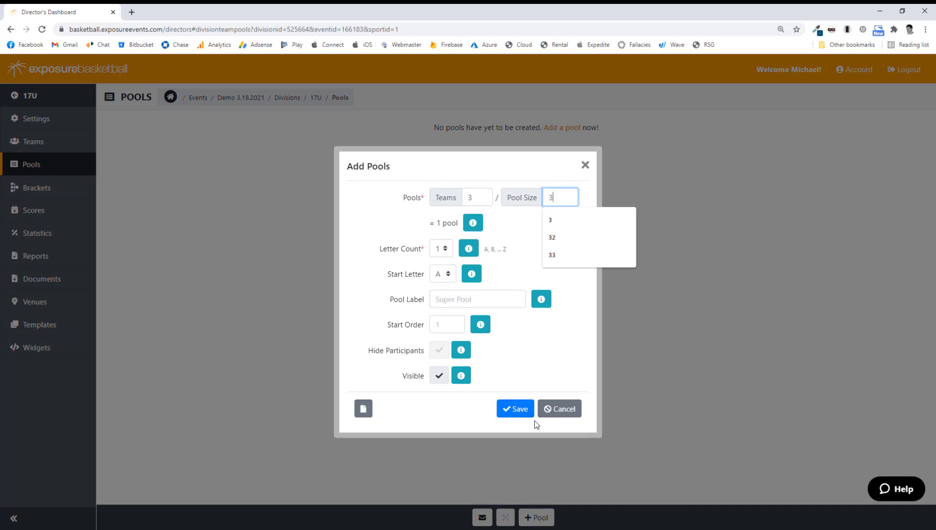
{"action": "left_click", "coordinate": [526, 412]}
{"action": "left_click_drag", "start_coordinate": [236, 387], "coordinate": [256, 157]}
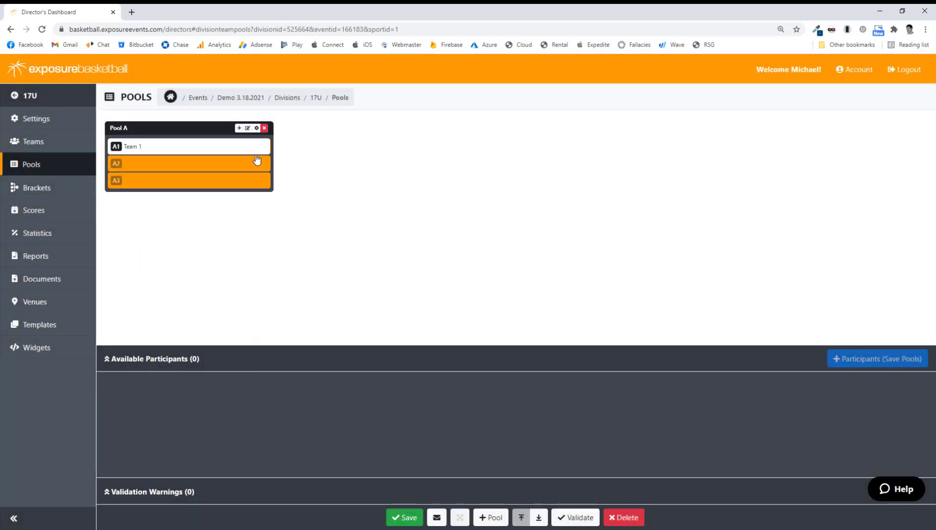
{"action": "left_click", "coordinate": [421, 518]}
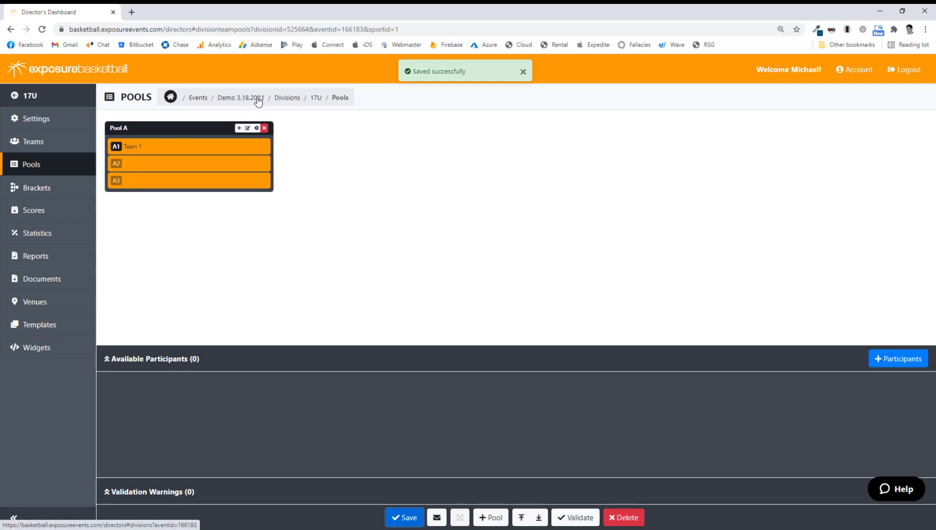
Add a Team restriction to the event that keeps Team 1 (17U) and Team 1 (16U) from being scheduled at the same time
{"action": "left_click", "coordinate": [236, 97]}
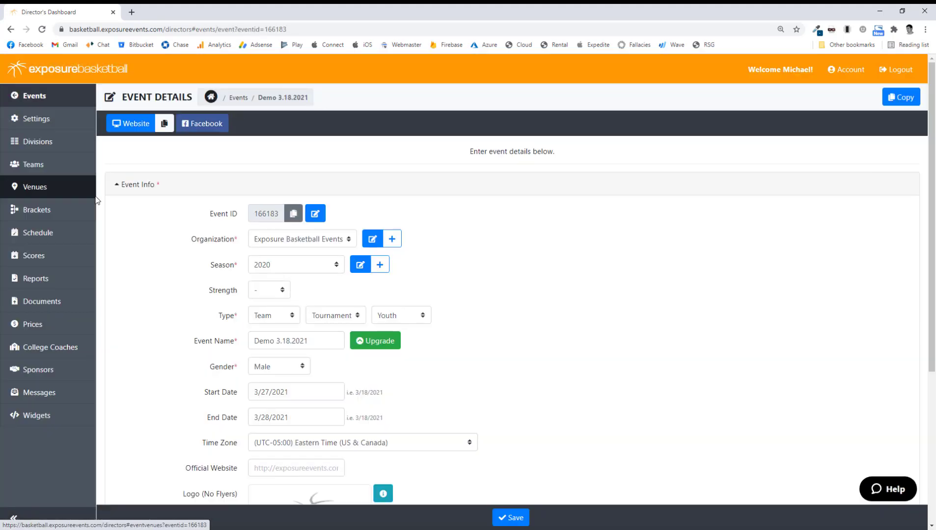
{"action": "left_click", "coordinate": [56, 172]}
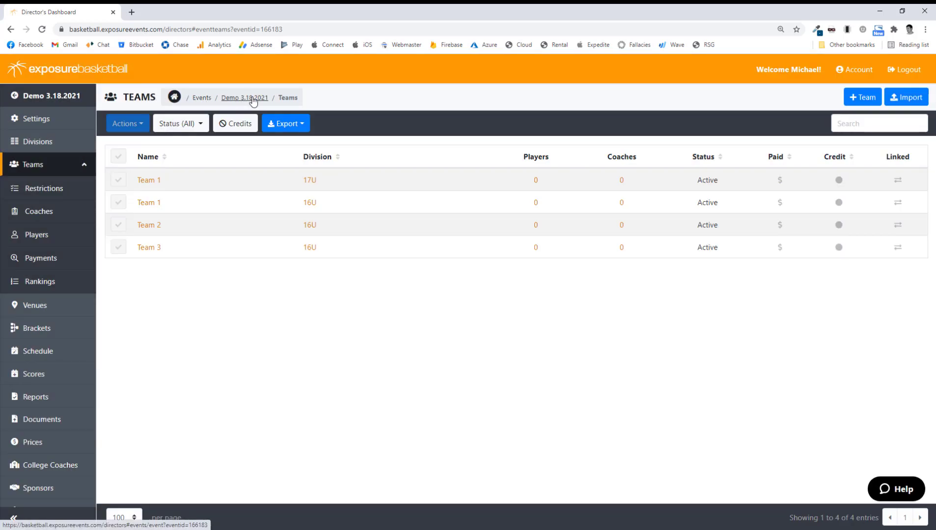
{"action": "left_click", "coordinate": [42, 190]}
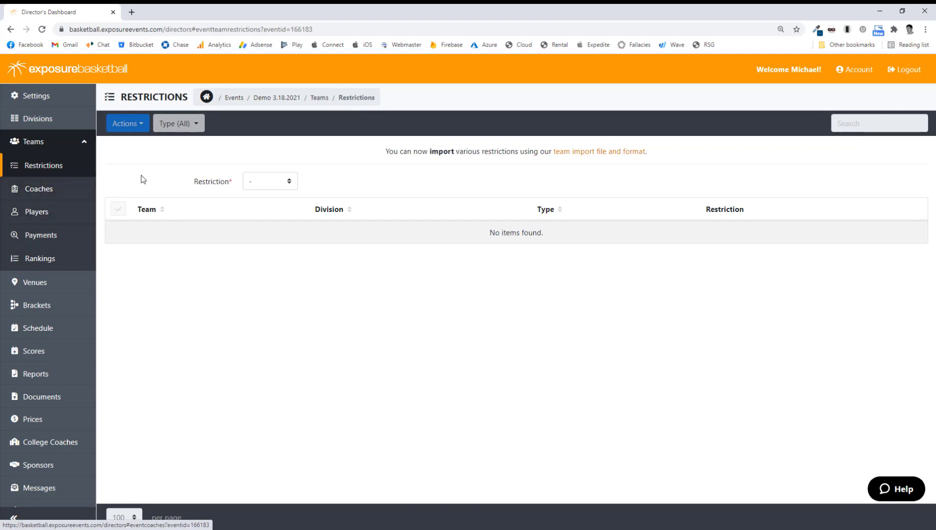
{"action": "left_click", "coordinate": [249, 182]}
{"action": "left_click", "coordinate": [262, 206]}
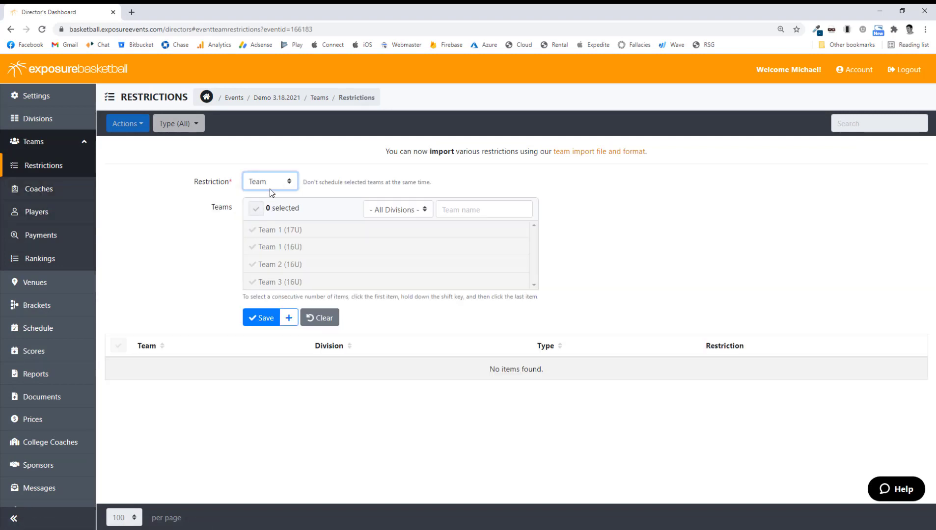
{"action": "left_click", "coordinate": [273, 189]}
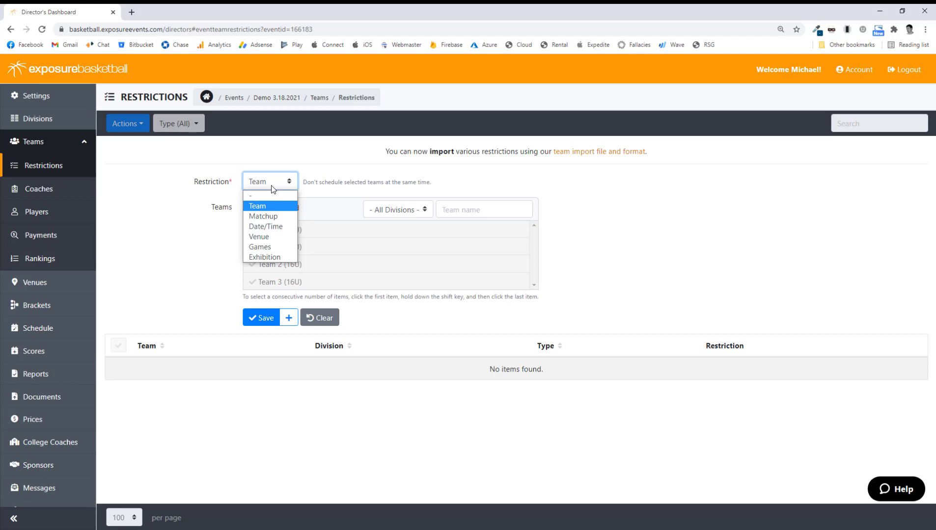
{"action": "left_click", "coordinate": [261, 206]}
{"action": "left_click", "coordinate": [262, 230]}
{"action": "left_click", "coordinate": [271, 247]}
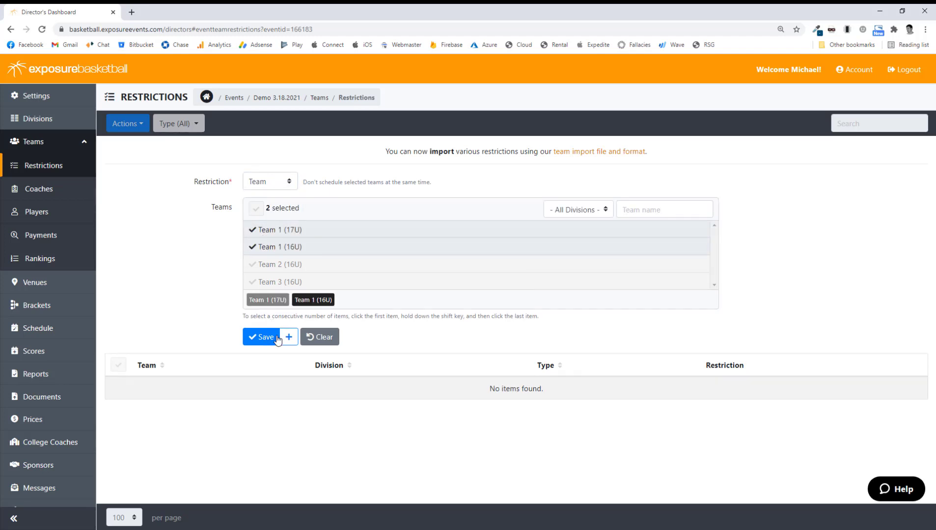
{"action": "left_click", "coordinate": [261, 337]}
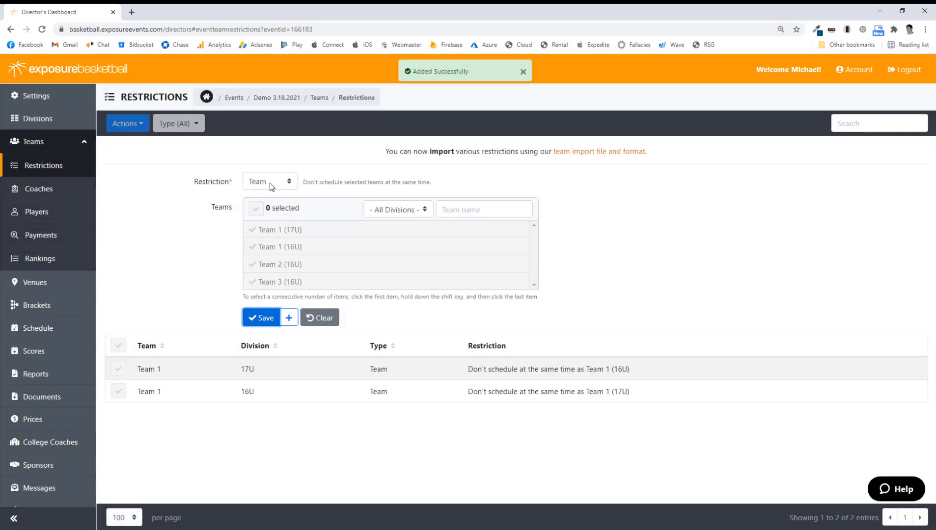
Add a Date/Time restriction that schedules Team 1 (16U) before 1:00 PM, and save it
{"action": "left_click", "coordinate": [270, 182]}
{"action": "left_click", "coordinate": [268, 214]}
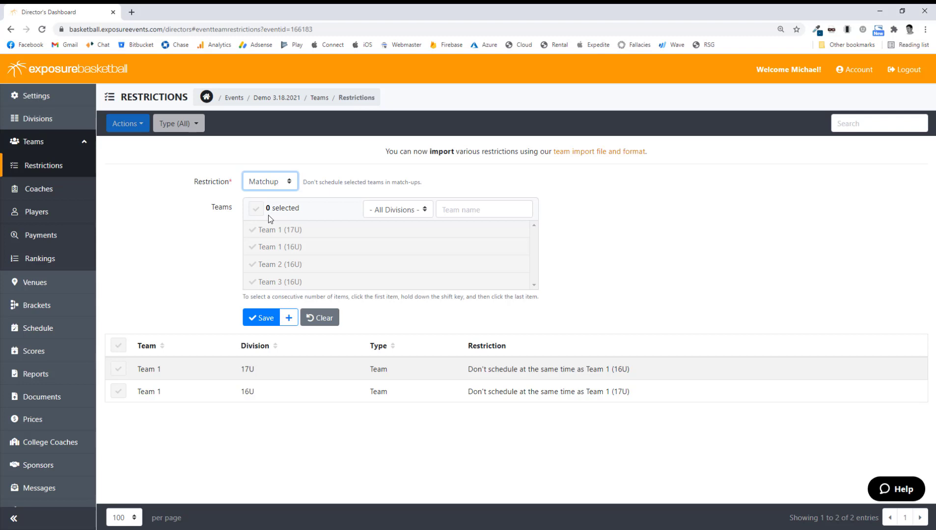
{"action": "left_click", "coordinate": [260, 182]}
{"action": "left_click", "coordinate": [265, 229]}
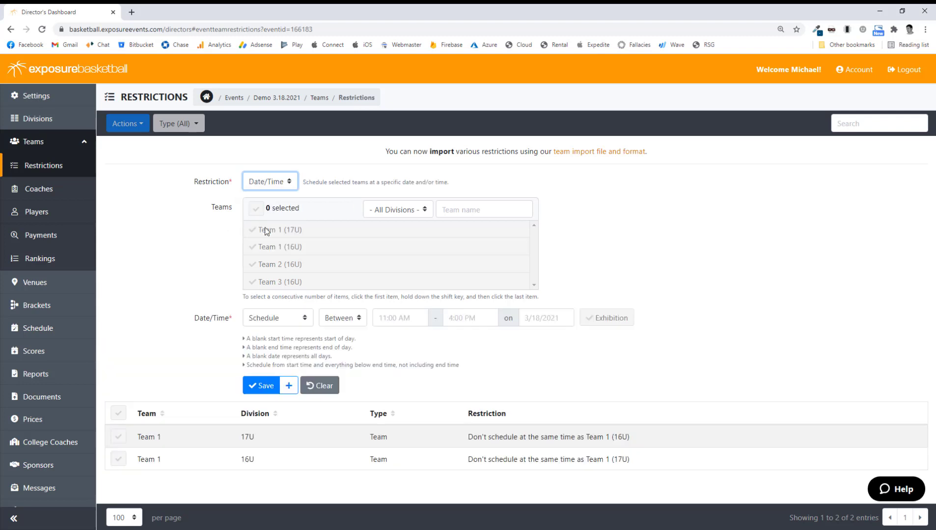
{"action": "left_click", "coordinate": [331, 322]}
{"action": "left_click", "coordinate": [339, 341]}
{"action": "left_click", "coordinate": [418, 318]}
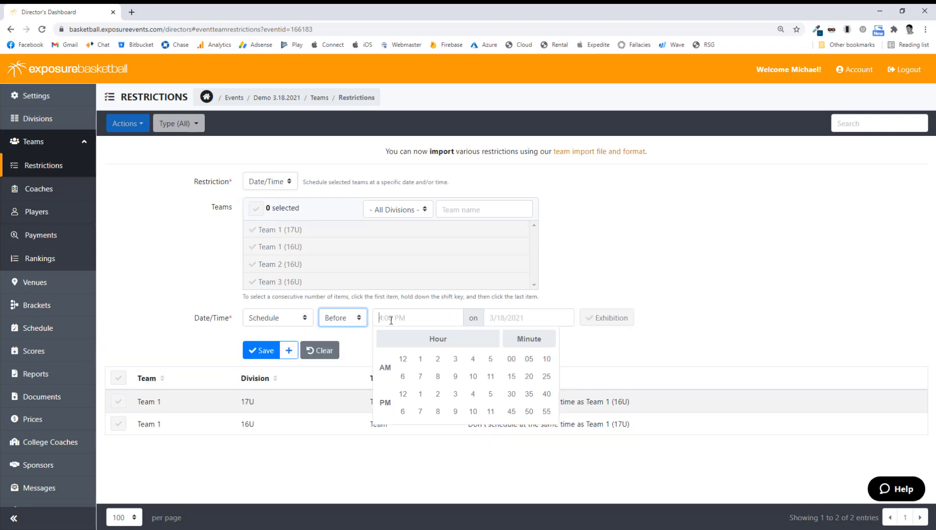
{"action": "left_click", "coordinate": [420, 395]}
{"action": "left_click", "coordinate": [266, 351]}
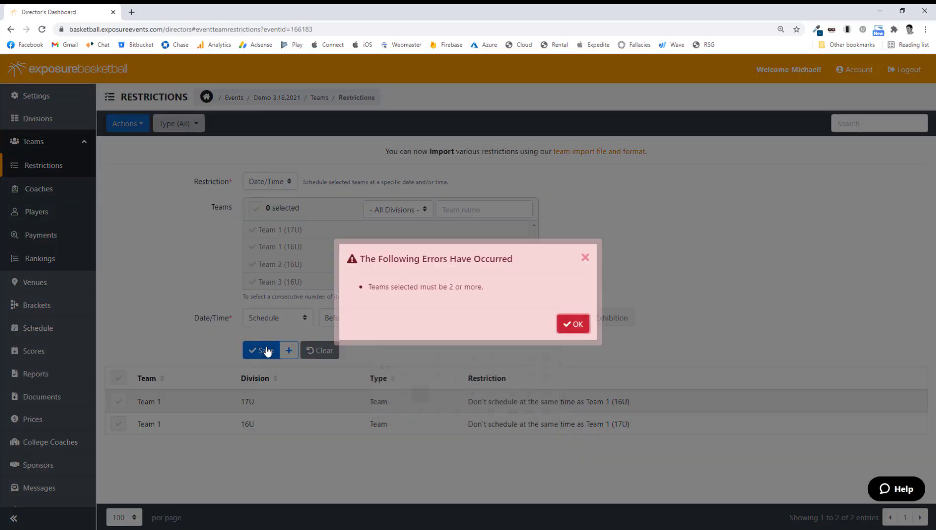
{"action": "left_click", "coordinate": [578, 326]}
{"action": "left_click", "coordinate": [305, 248]}
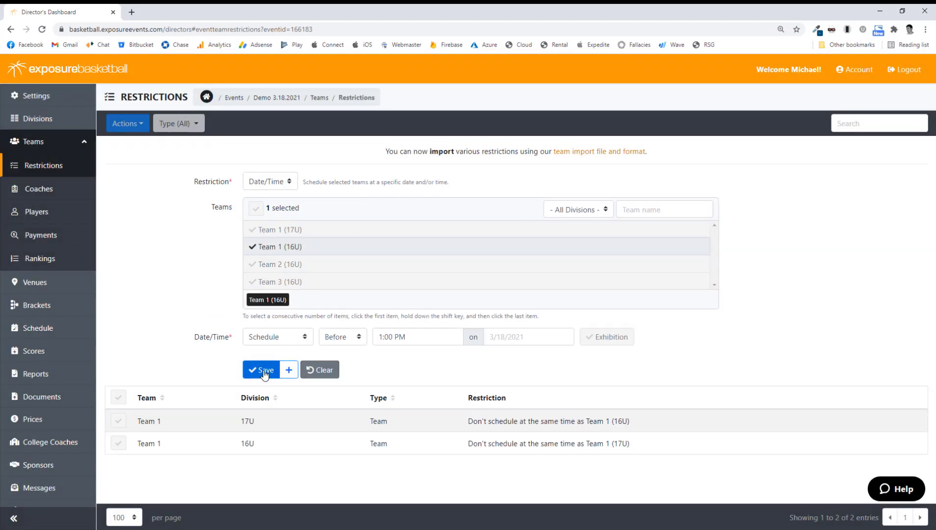
{"action": "left_click", "coordinate": [266, 370]}
Examine the options offered by the Venue, Games and Exhibition restriction types
{"action": "left_click", "coordinate": [270, 182]}
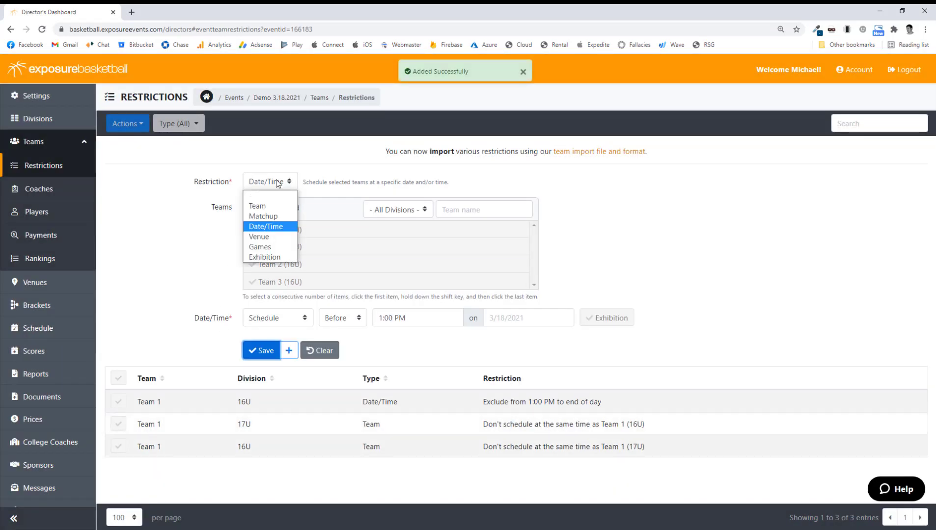
{"action": "key", "text": "Escape"}
{"action": "left_click", "coordinate": [273, 242]}
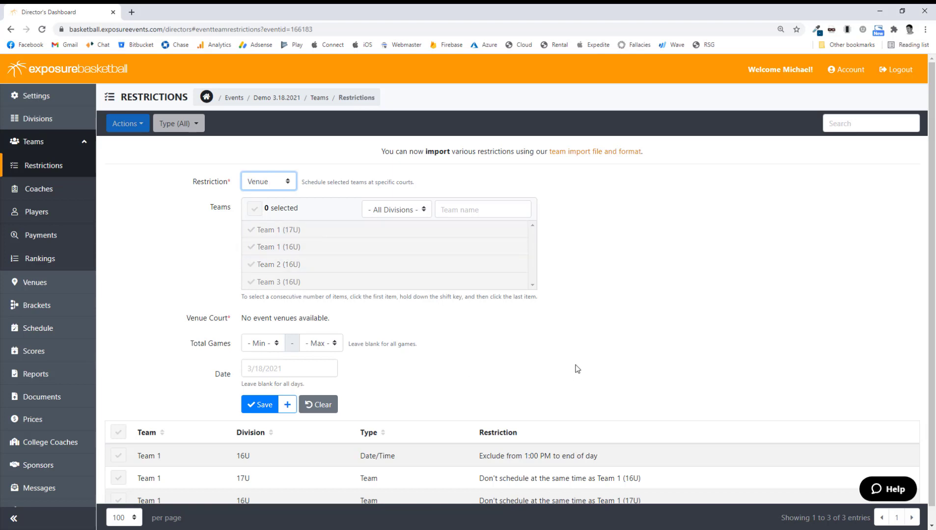
{"action": "left_click", "coordinate": [280, 186]}
{"action": "left_click", "coordinate": [278, 255]}
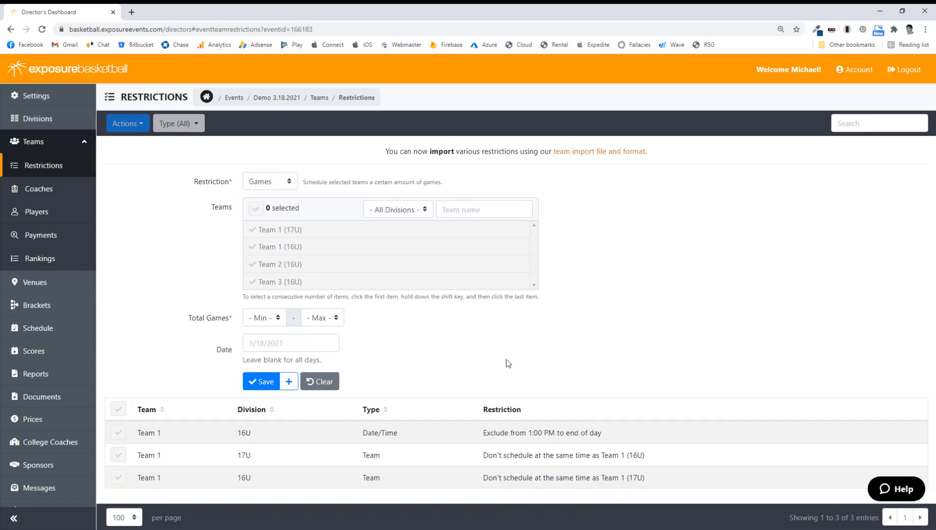
{"action": "left_click", "coordinate": [282, 188]}
{"action": "left_click", "coordinate": [270, 255]}
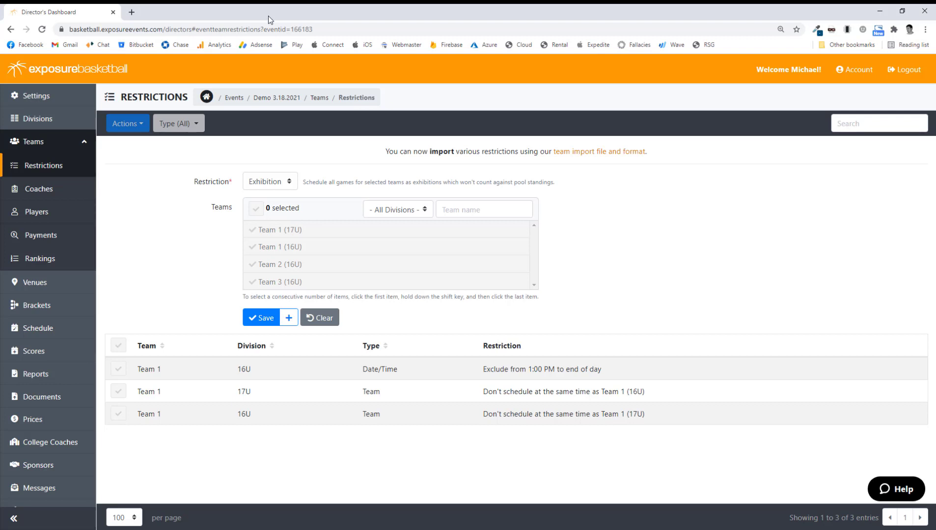
Open the director's venue list in a separate tab and view the details and courts of Ballard High School
{"action": "left_click", "coordinate": [206, 96]}
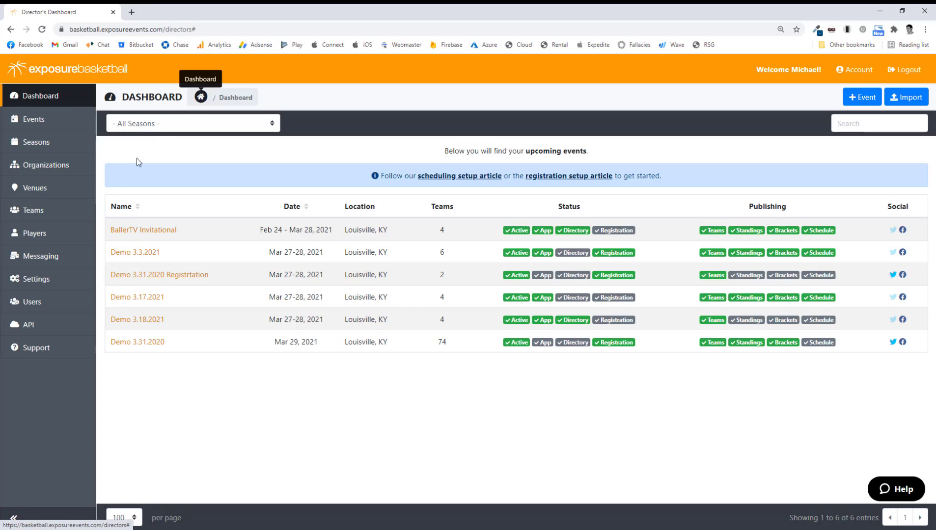
{"action": "right_click", "coordinate": [32, 190]}
{"action": "left_click", "coordinate": [56, 199]}
{"action": "key", "text": "ctrl+Tab"}
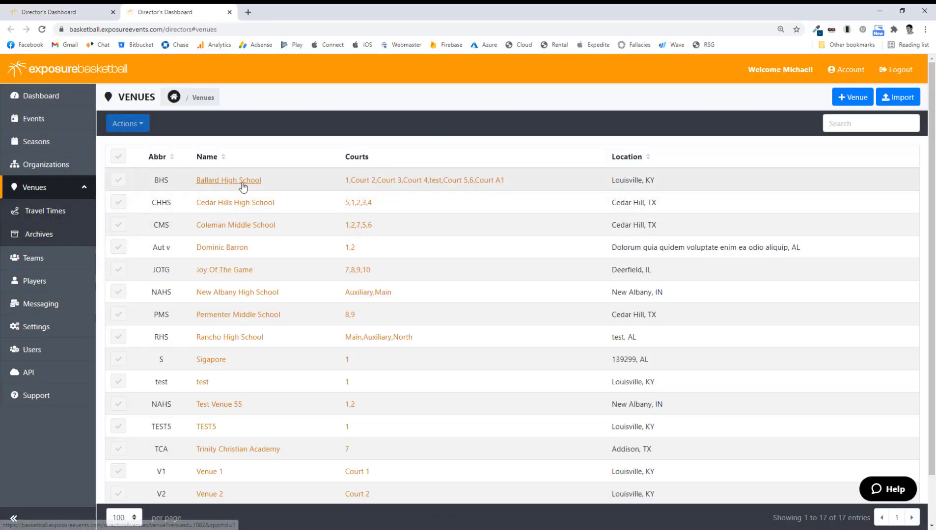
{"action": "left_click", "coordinate": [242, 187]}
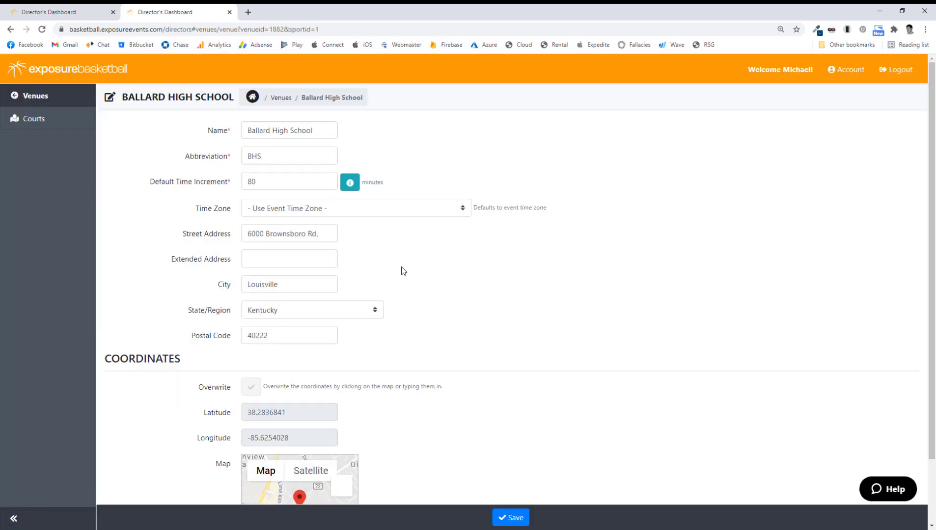
{"action": "left_click", "coordinate": [40, 125]}
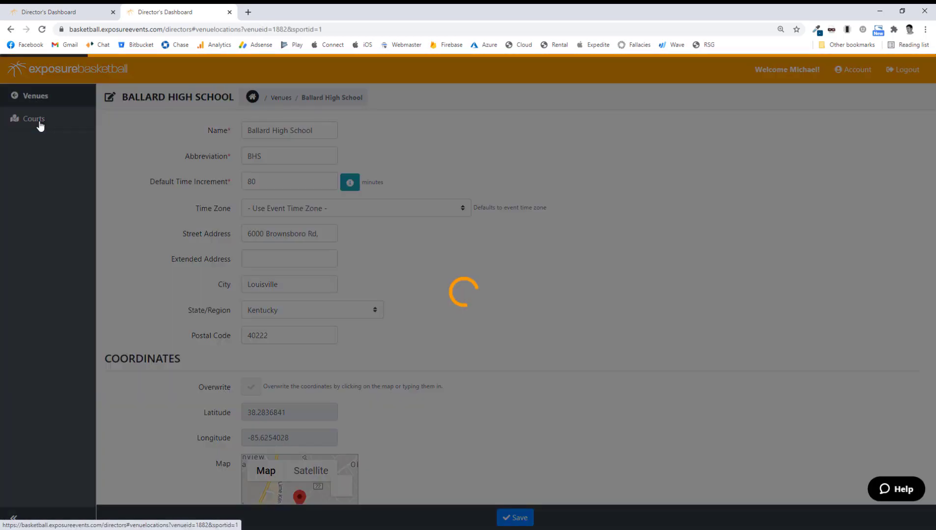
Return to the dashboard and open the schedule grid setup of the Demo 3.18.2021 event
{"action": "left_click", "coordinate": [55, 7]}
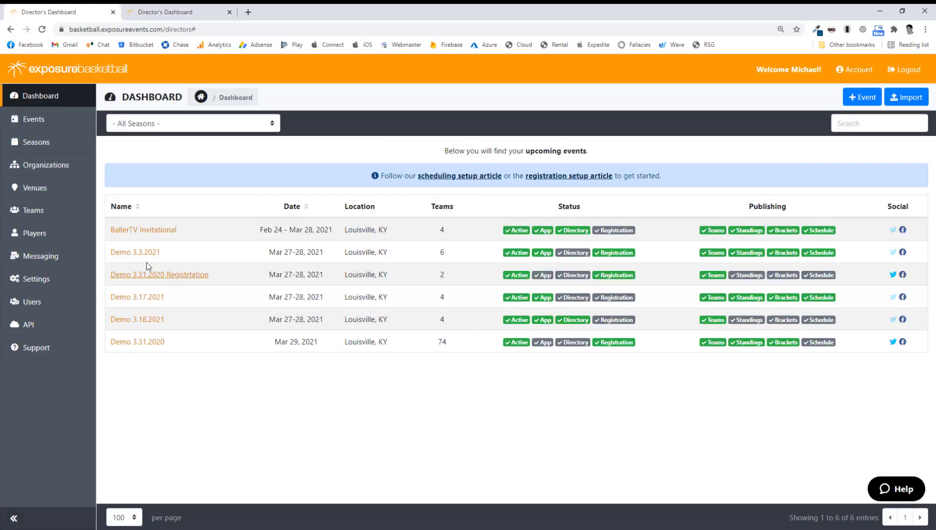
{"action": "left_click", "coordinate": [133, 319]}
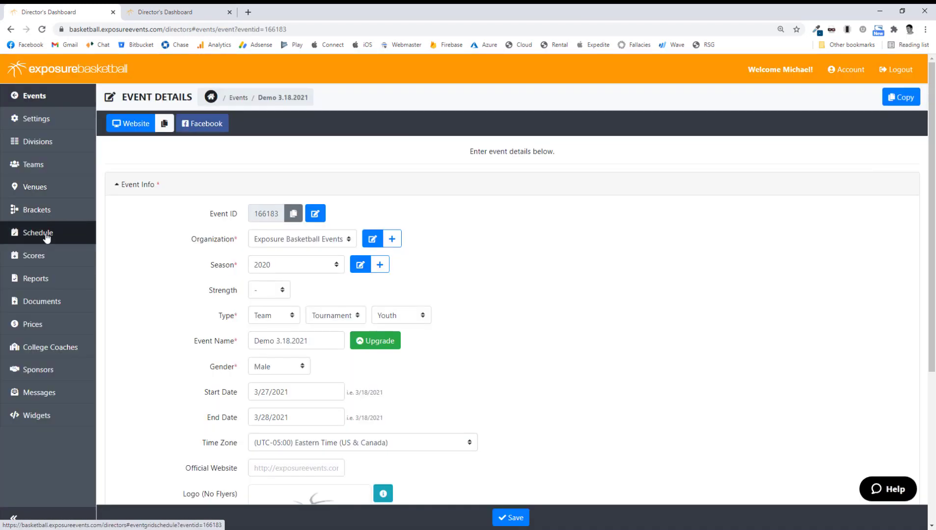
{"action": "left_click", "coordinate": [47, 238]}
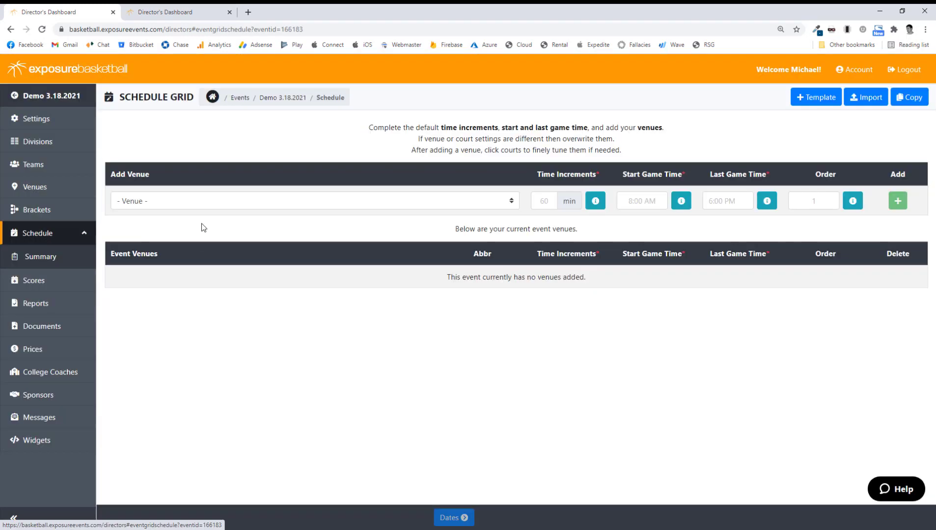
Add Ballard High School as an event venue with 60-minute increments, an 8:00 AM start game and a 6:00 PM last game
{"action": "left_click", "coordinate": [214, 204]}
{"action": "left_click", "coordinate": [214, 203]}
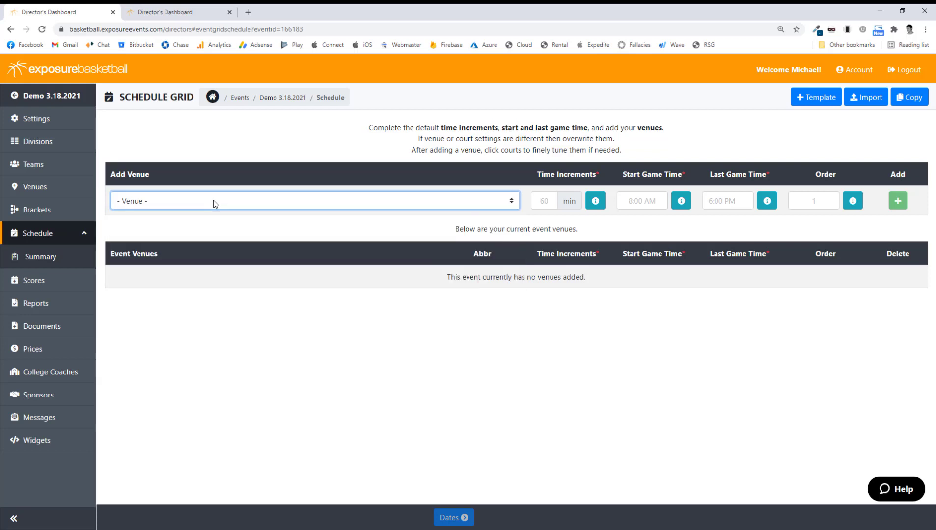
{"action": "left_click", "coordinate": [213, 204]}
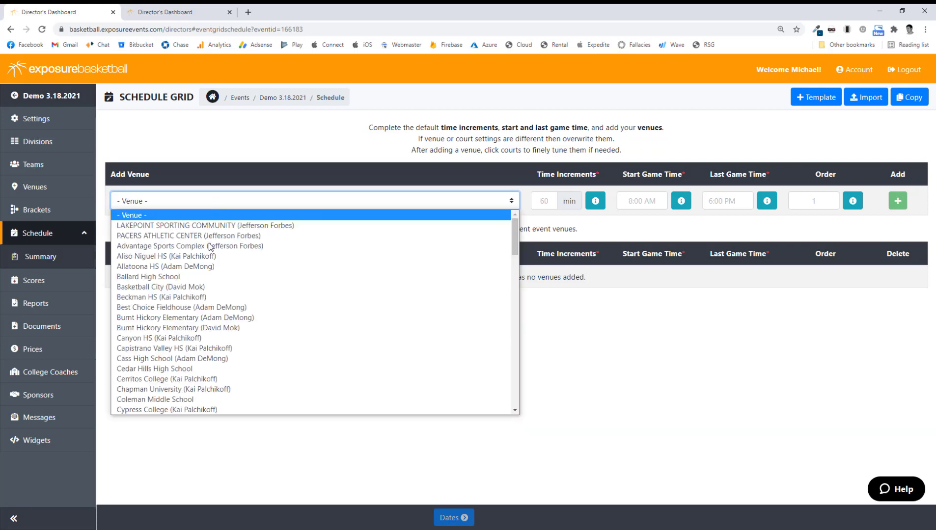
{"action": "left_click", "coordinate": [181, 278]}
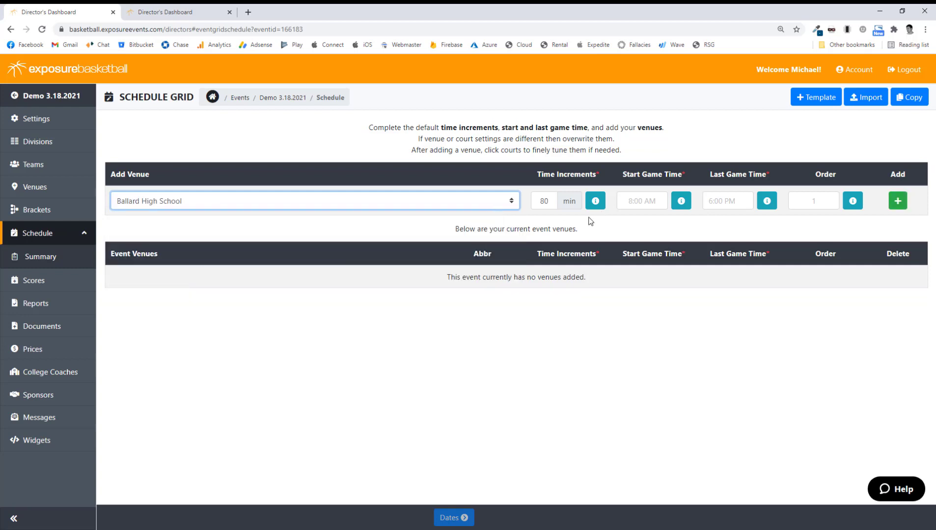
{"action": "double_click", "coordinate": [547, 202]}
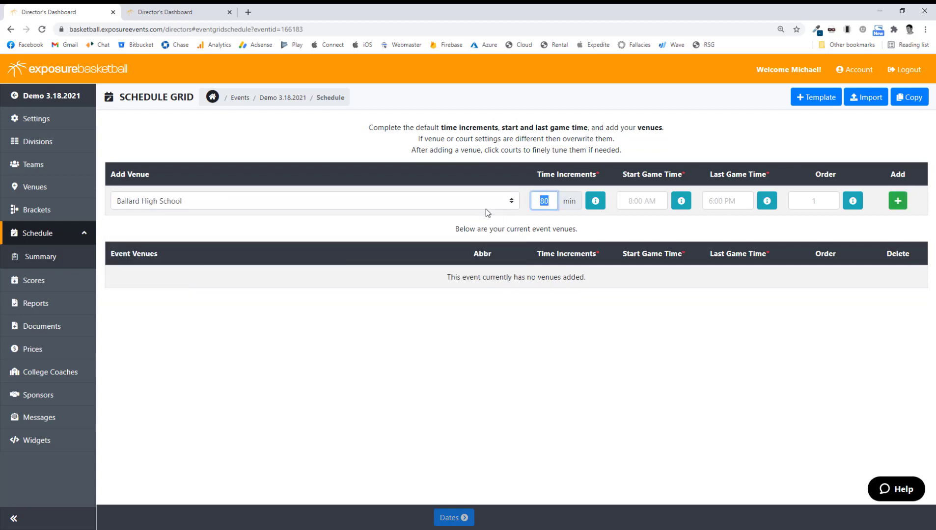
{"action": "type", "text": "60"}
{"action": "left_click", "coordinate": [641, 201]}
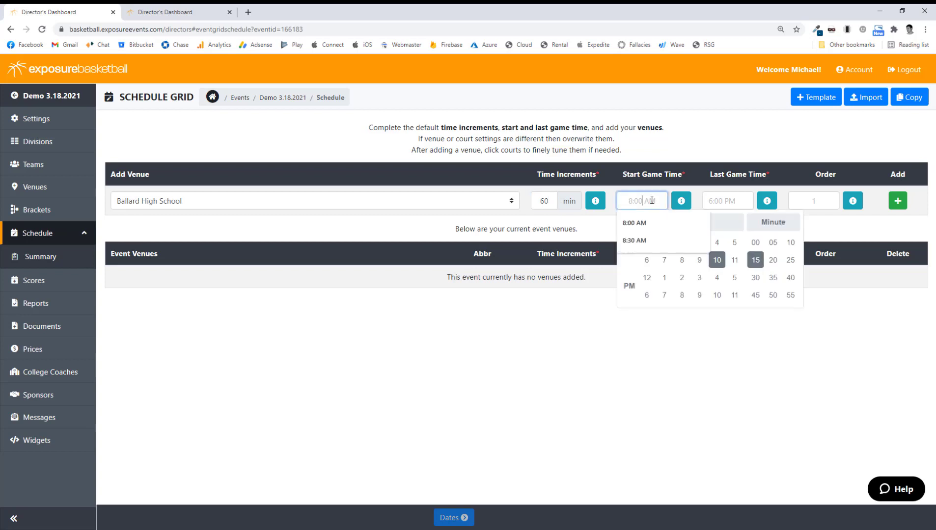
{"action": "left_click", "coordinate": [727, 201]}
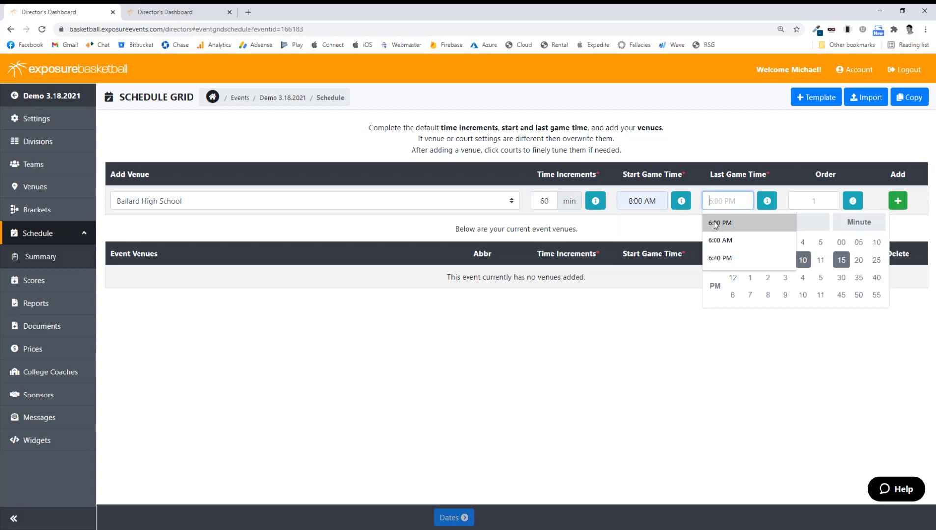
{"action": "left_click", "coordinate": [615, 344]}
{"action": "left_click", "coordinate": [897, 201]}
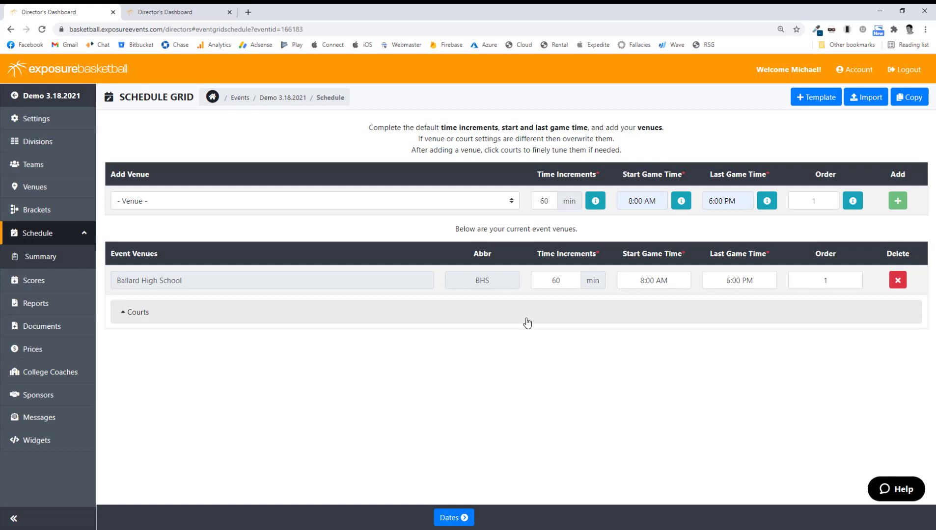
Review the individual court settings of Ballard High School and collapse them again
{"action": "left_click", "coordinate": [527, 323]}
{"action": "scroll", "coordinate": [521, 343], "scroll_direction": "down", "scroll_amount": 3}
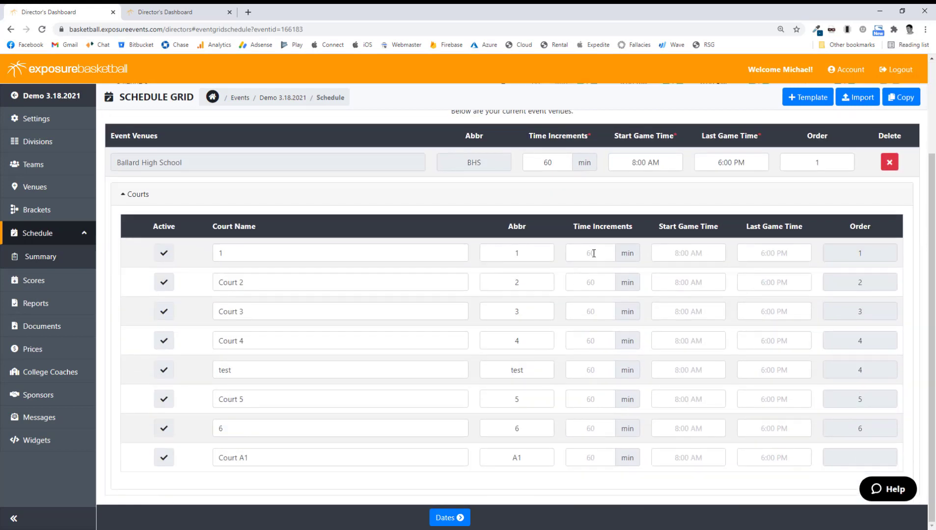
{"action": "left_click", "coordinate": [594, 254]}
{"action": "left_click", "coordinate": [440, 205]}
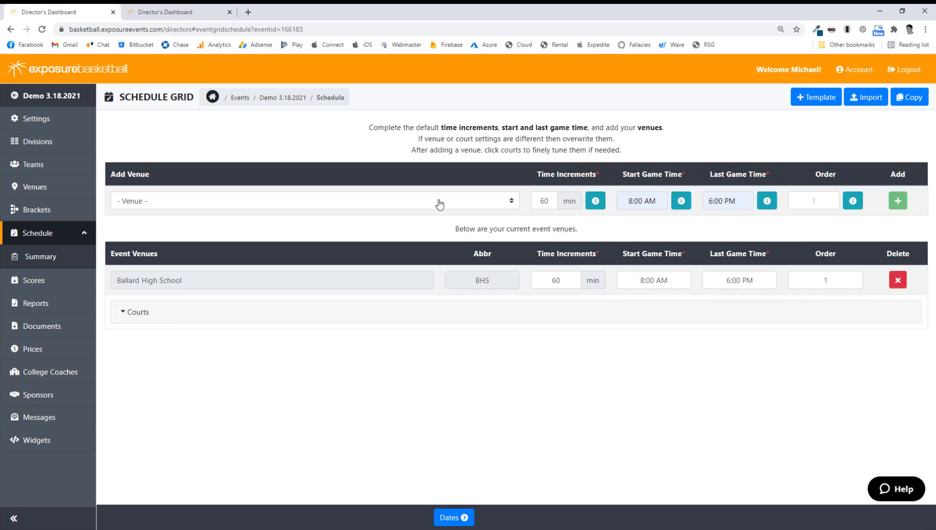
Add the dates March 27 and March 28, 2021 to the schedule grid, leaving maximum games on Use Schedule Settings
{"action": "left_click", "coordinate": [449, 519]}
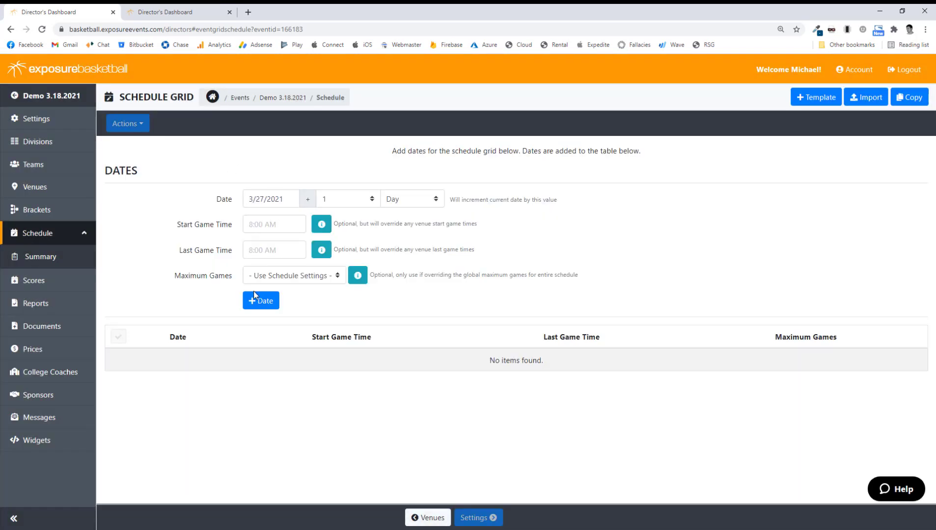
{"action": "left_click", "coordinate": [258, 309]}
{"action": "left_click", "coordinate": [258, 308]}
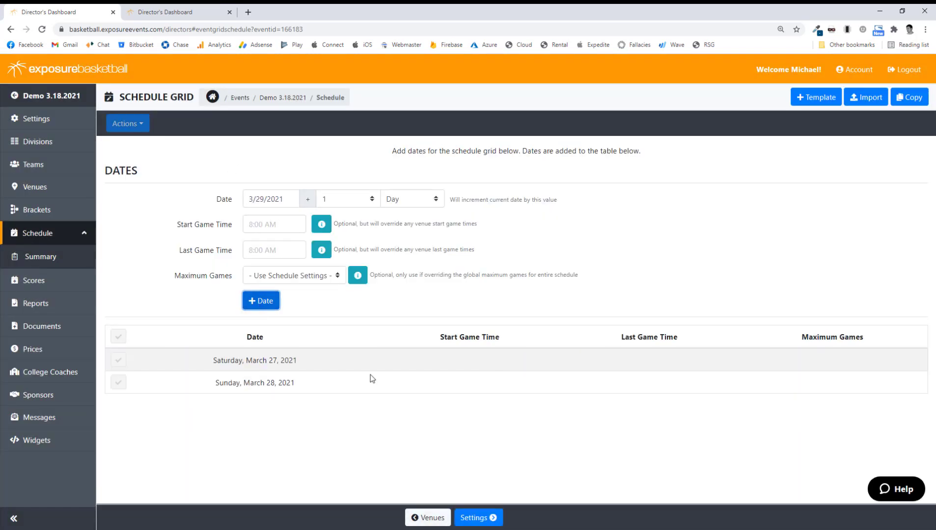
{"action": "left_click", "coordinate": [300, 278]}
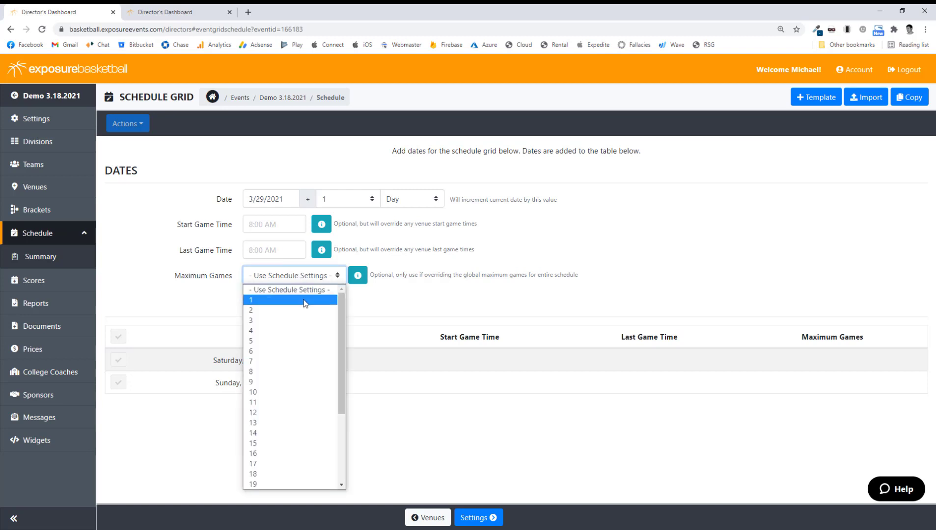
{"action": "left_click", "coordinate": [319, 290]}
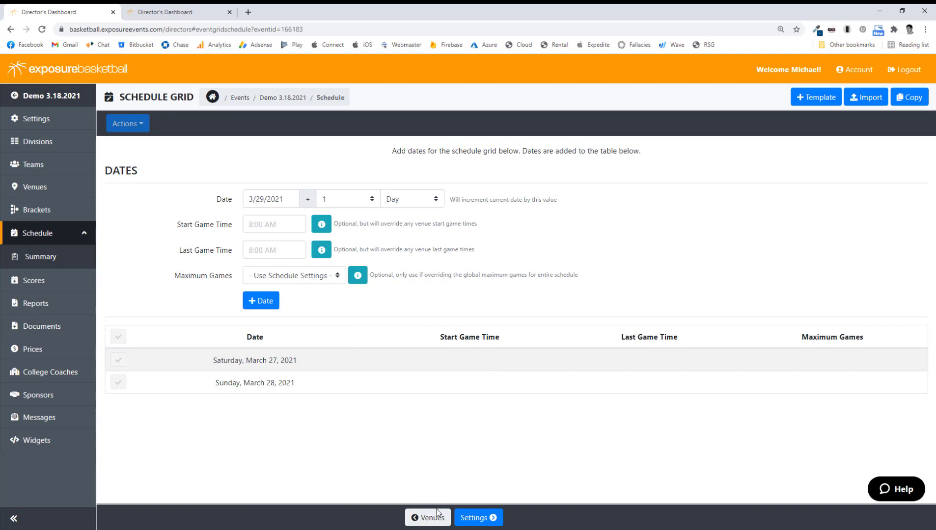
Set the minimum rest between games to 60 minutes and the maximum games to 2 per day, and read the Balance Away/Home explanation
{"action": "left_click", "coordinate": [467, 519]}
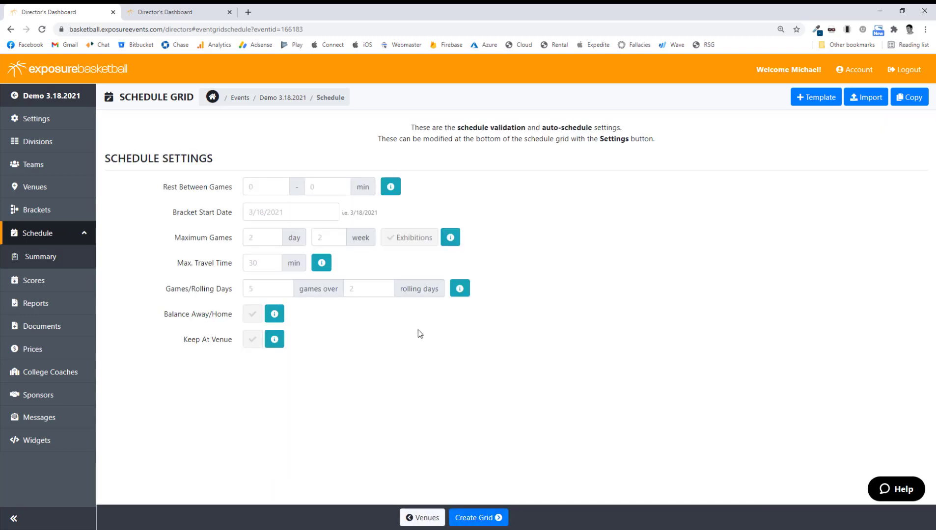
{"action": "left_click", "coordinate": [274, 189]}
{"action": "type", "text": "60"}
{"action": "left_click", "coordinate": [608, 211]}
{"action": "left_click", "coordinate": [270, 234]}
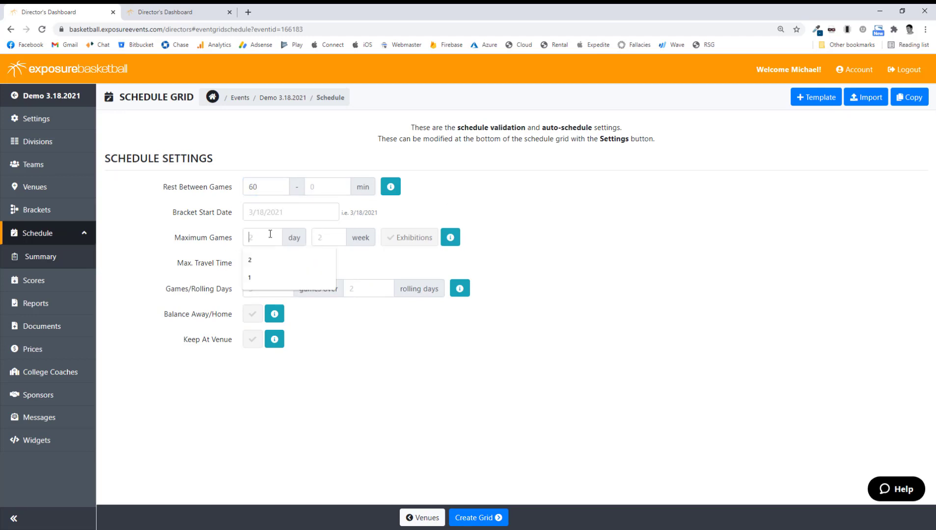
{"action": "type", "text": "2"}
{"action": "left_click", "coordinate": [576, 249]}
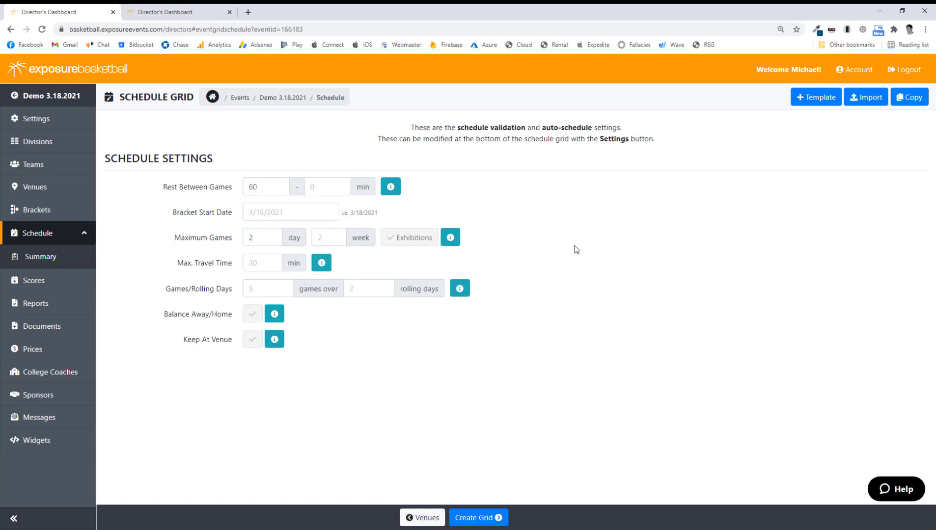
{"action": "left_click", "coordinate": [275, 316]}
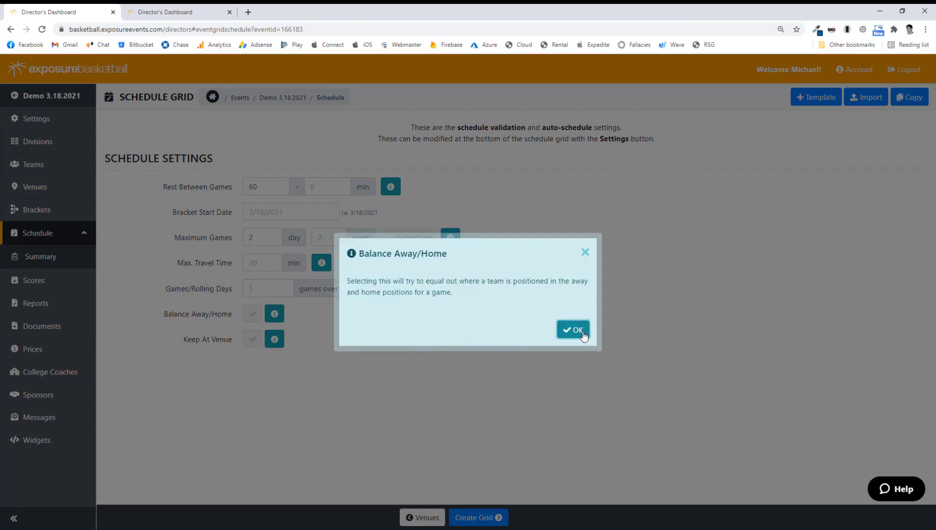
{"action": "left_click", "coordinate": [573, 330]}
Create the schedule grid and expand it to the full-screen view
{"action": "left_click", "coordinate": [483, 516]}
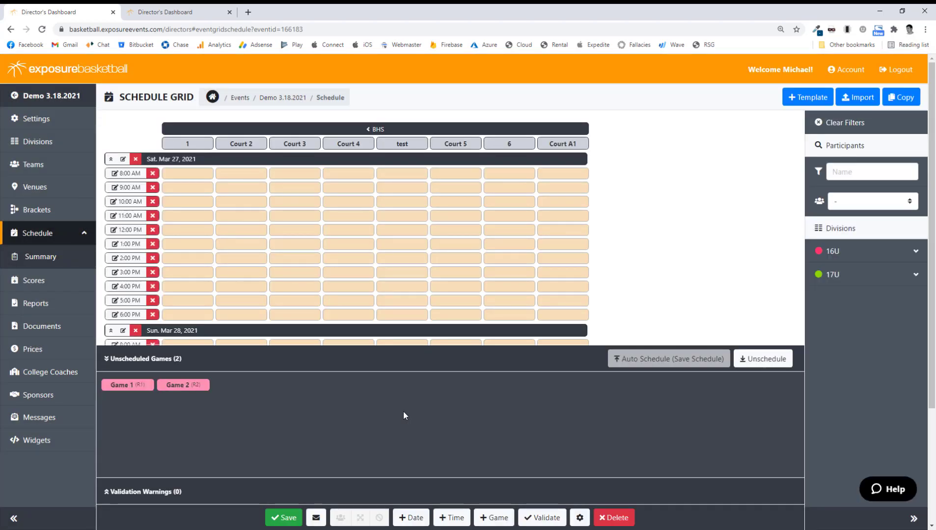
{"action": "left_click", "coordinate": [361, 520]}
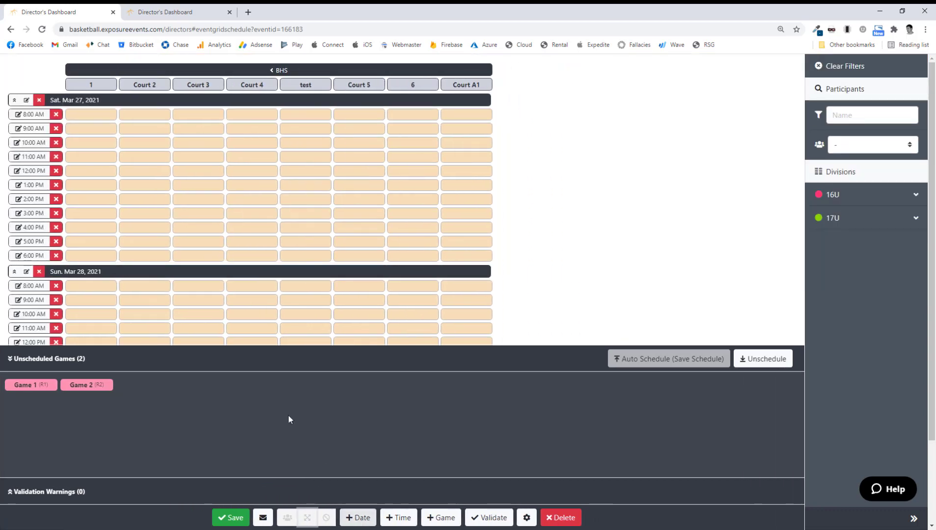
Collapse and reopen the Unscheduled Games list, and view the matchup details of bracket Games 1 and 2
{"action": "left_click", "coordinate": [251, 362]}
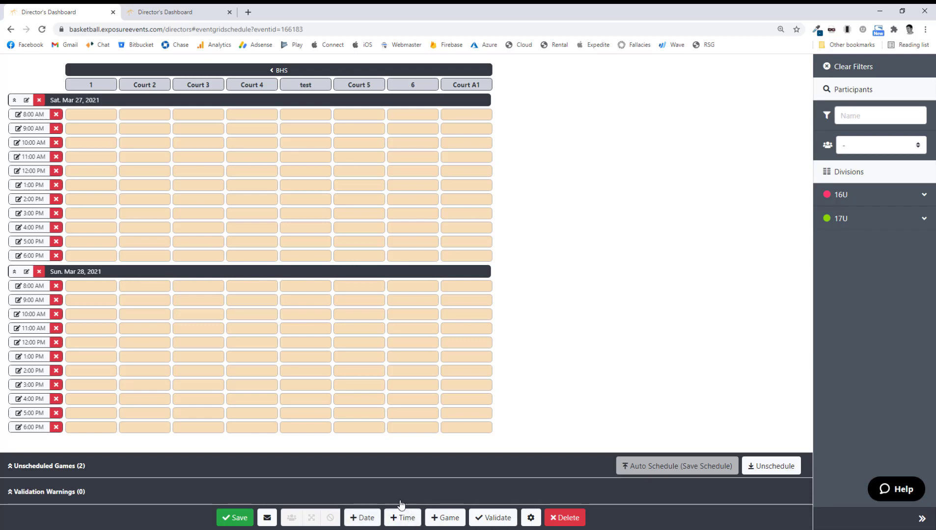
{"action": "left_click", "coordinate": [362, 472]}
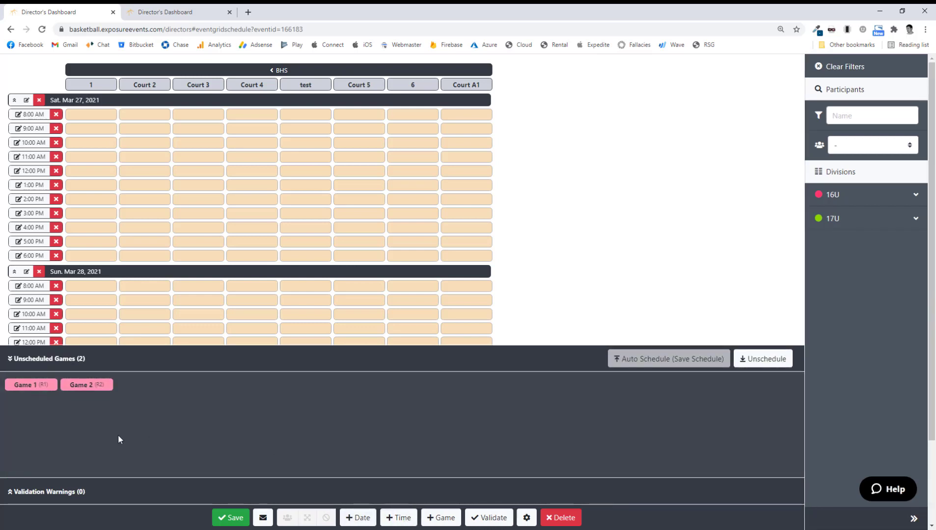
{"action": "mouse_move", "coordinate": [36, 393]}
{"action": "mouse_move", "coordinate": [82, 391]}
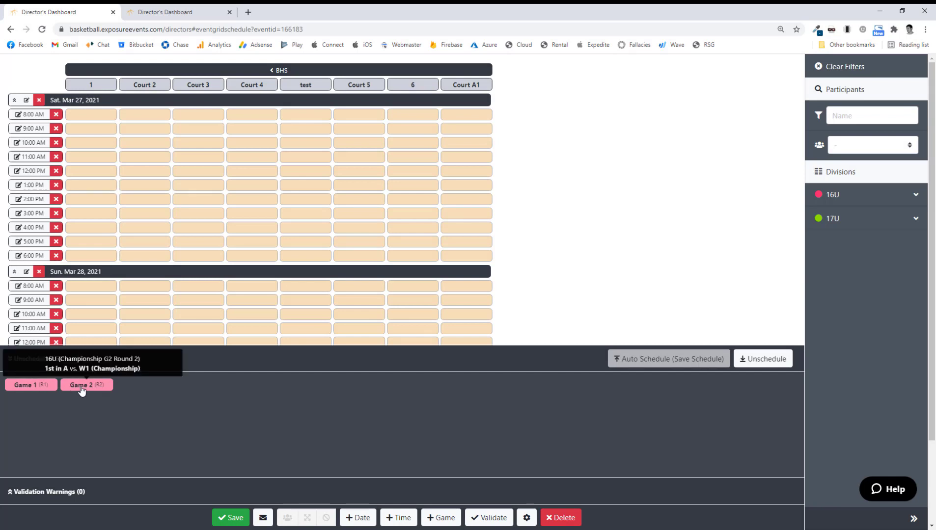
Add pool games for all divisions with 2 games per participant, excluding none
{"action": "left_click", "coordinate": [441, 519]}
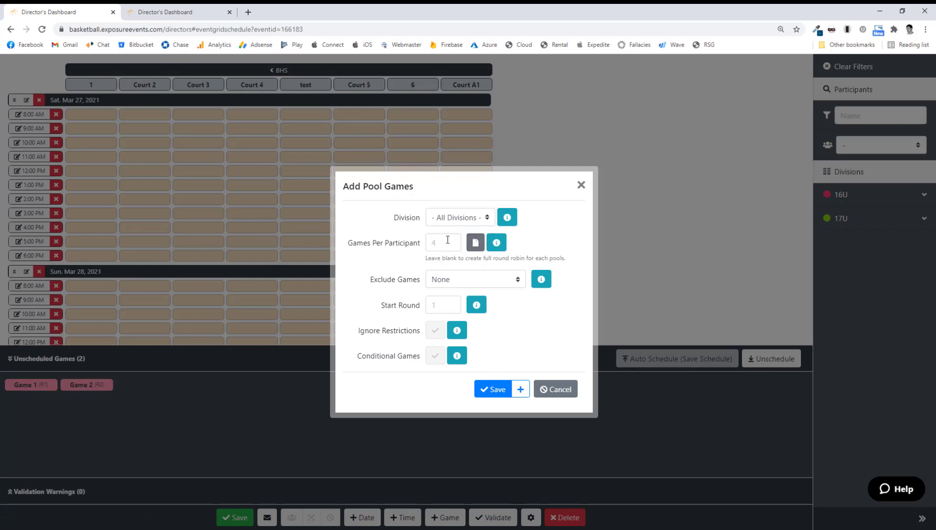
{"action": "left_click", "coordinate": [446, 241]}
{"action": "type", "text": "2"}
{"action": "left_click", "coordinate": [544, 238]}
{"action": "left_click", "coordinate": [447, 244]}
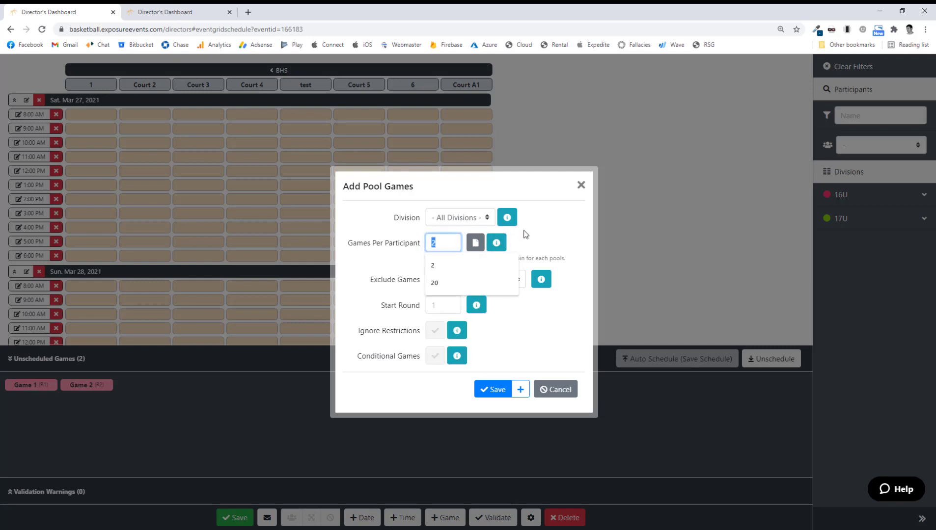
{"action": "key", "text": "BackSpace"}
{"action": "left_click", "coordinate": [557, 229]}
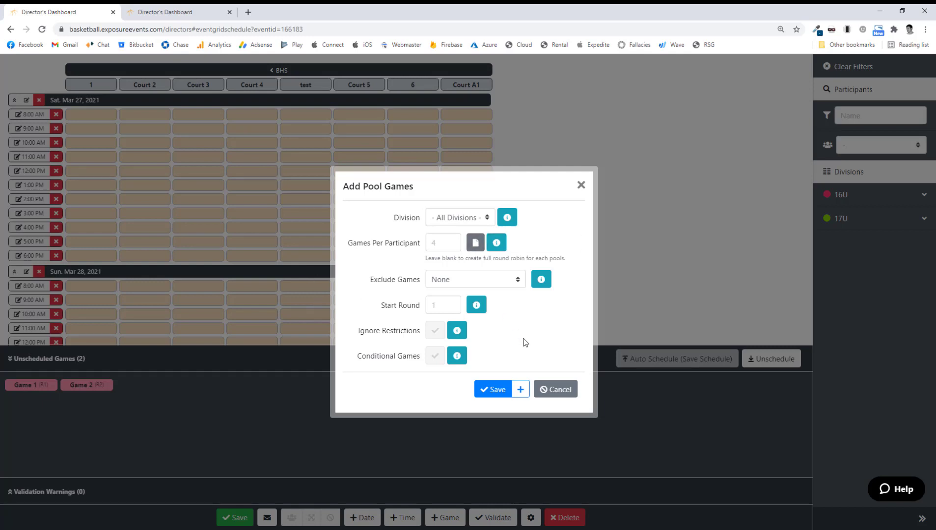
{"action": "left_click", "coordinate": [475, 243]}
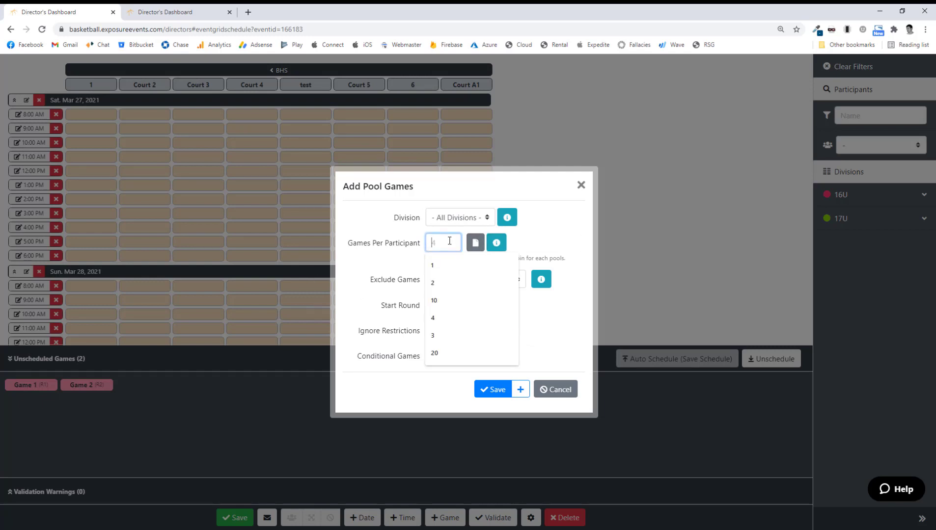
{"action": "left_click", "coordinate": [483, 283]}
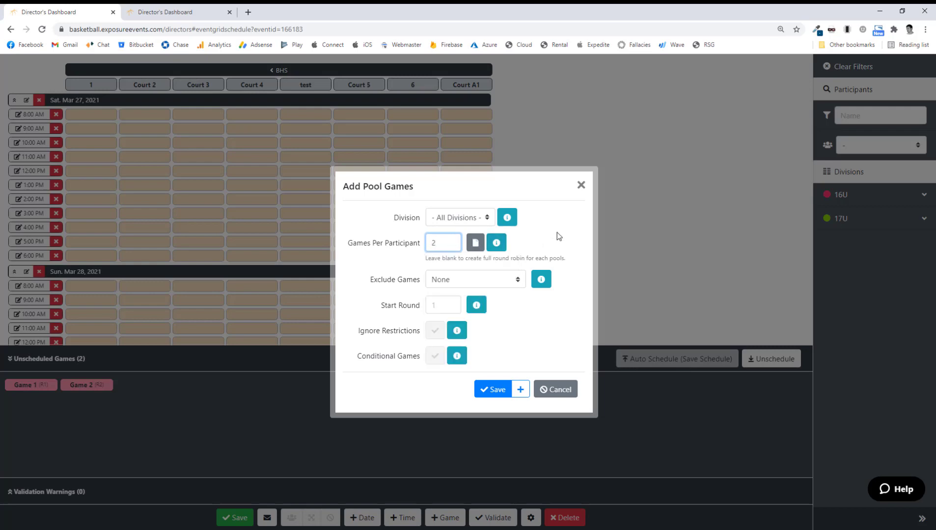
{"action": "left_click", "coordinate": [498, 392]}
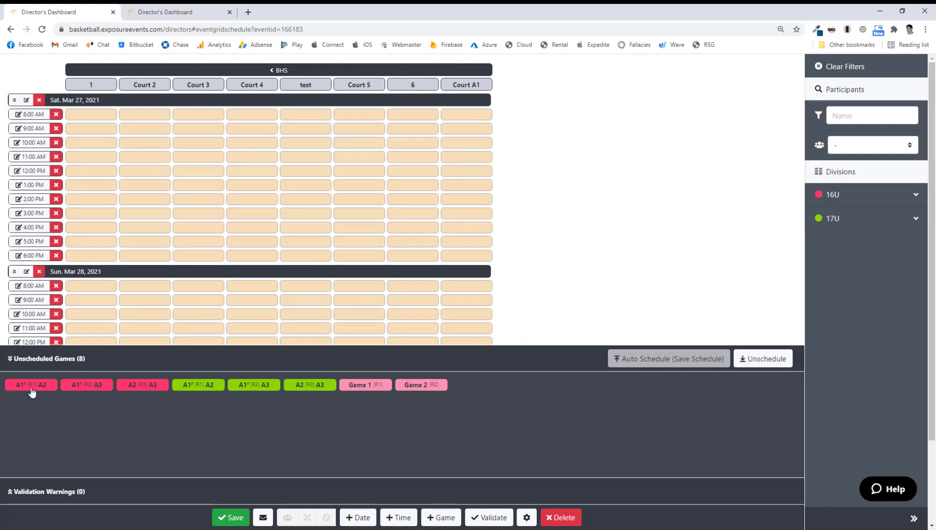
Inspect the restrictions on the first 16U pool game, and show and hide the participant names on the games
{"action": "mouse_move", "coordinate": [31, 391]}
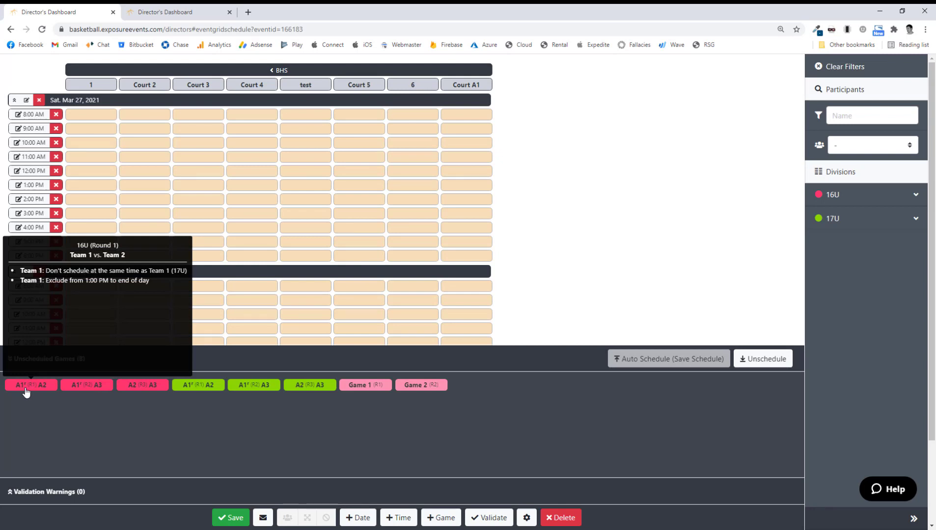
{"action": "left_click", "coordinate": [288, 520]}
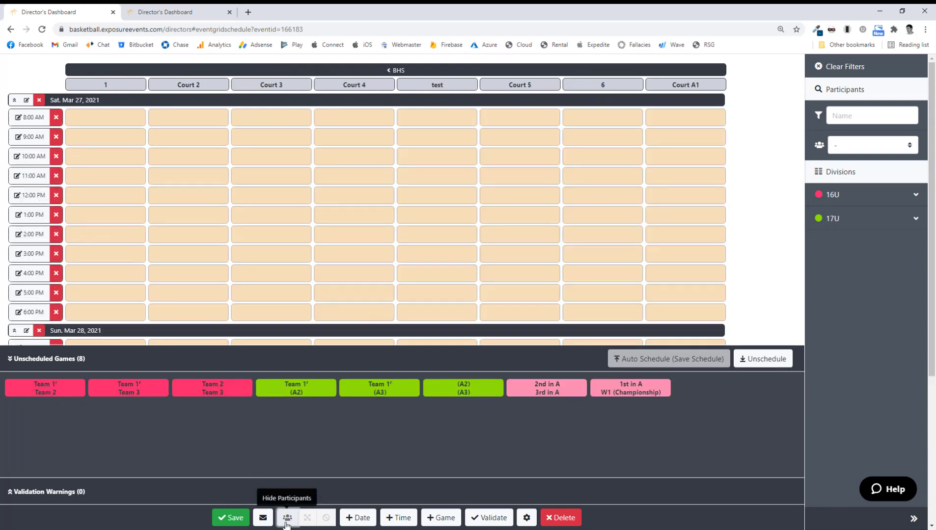
{"action": "left_click", "coordinate": [287, 523]}
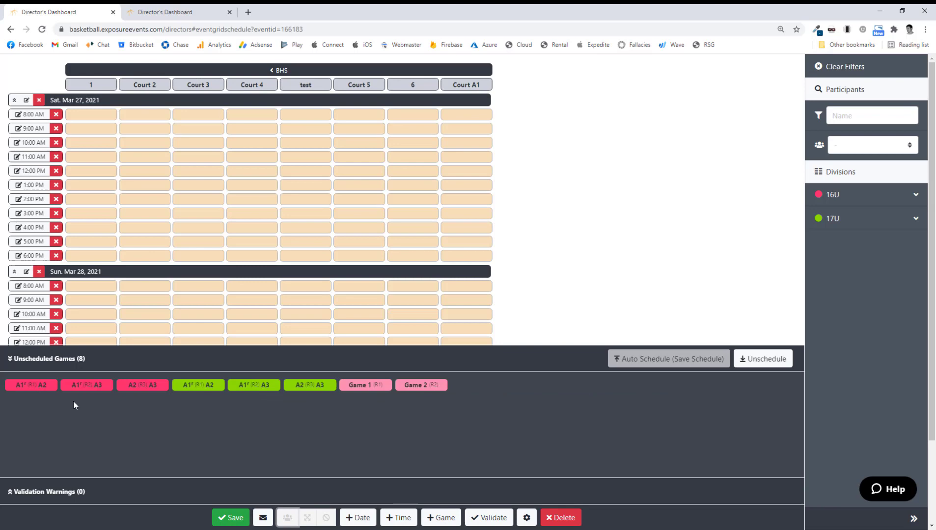
Save the schedule and auto schedule all unscheduled pool and bracket games for all divisions
{"action": "left_click", "coordinate": [227, 517]}
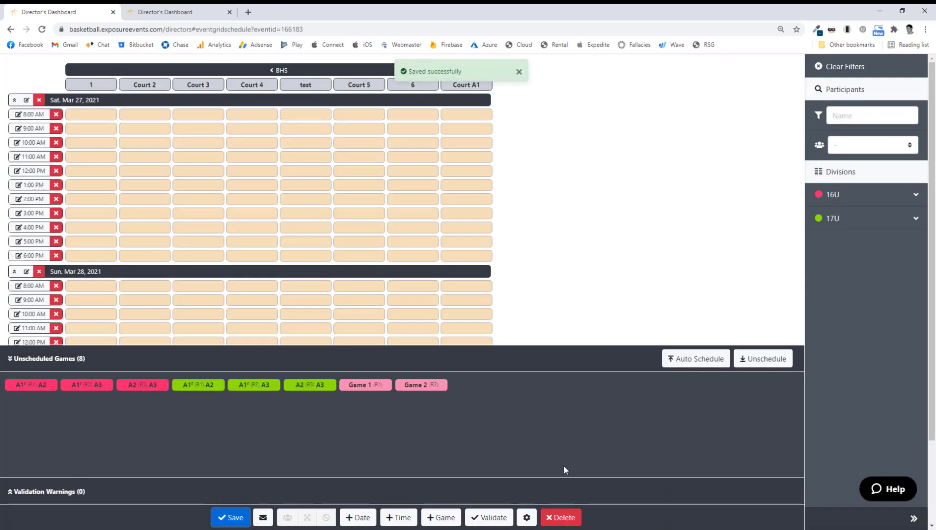
{"action": "left_click", "coordinate": [702, 358]}
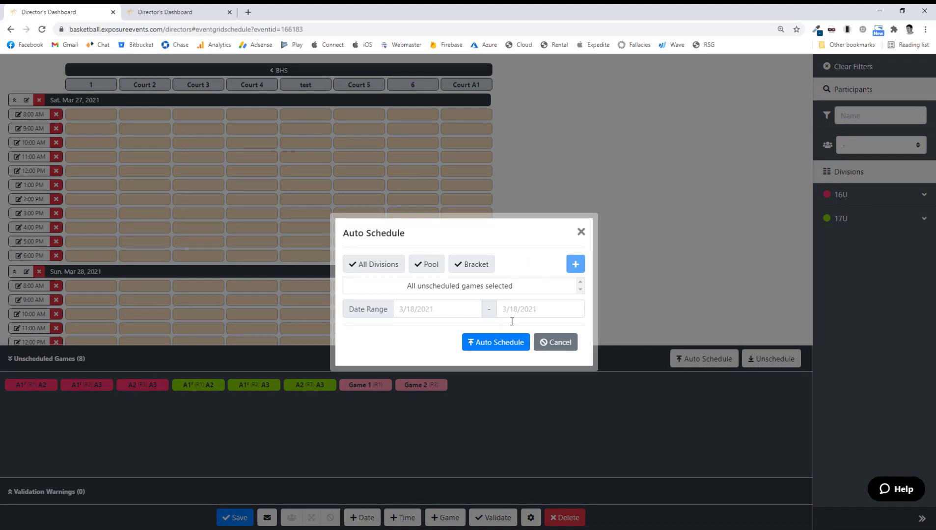
{"action": "left_click", "coordinate": [496, 343]}
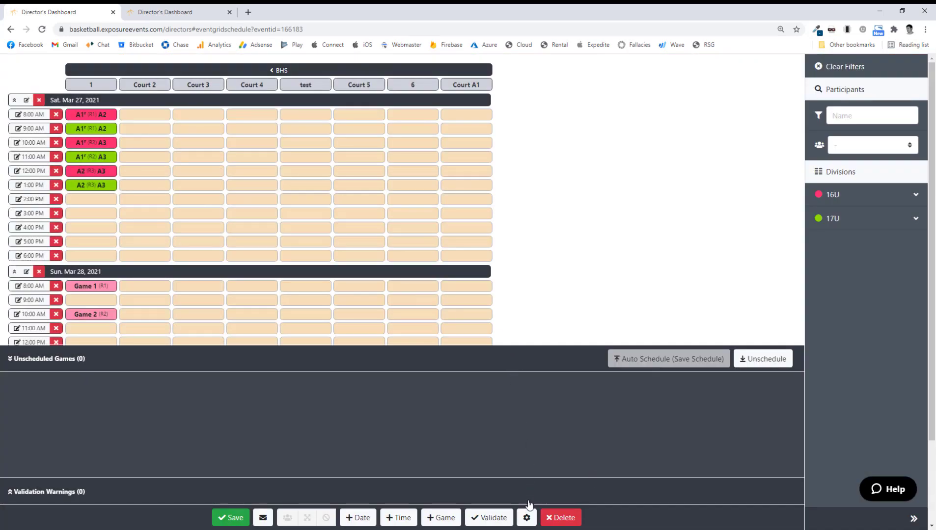
Check the scheduling settings without changing them, and unschedule all pool and bracket games on all dates and divisions
{"action": "left_click", "coordinate": [526, 517]}
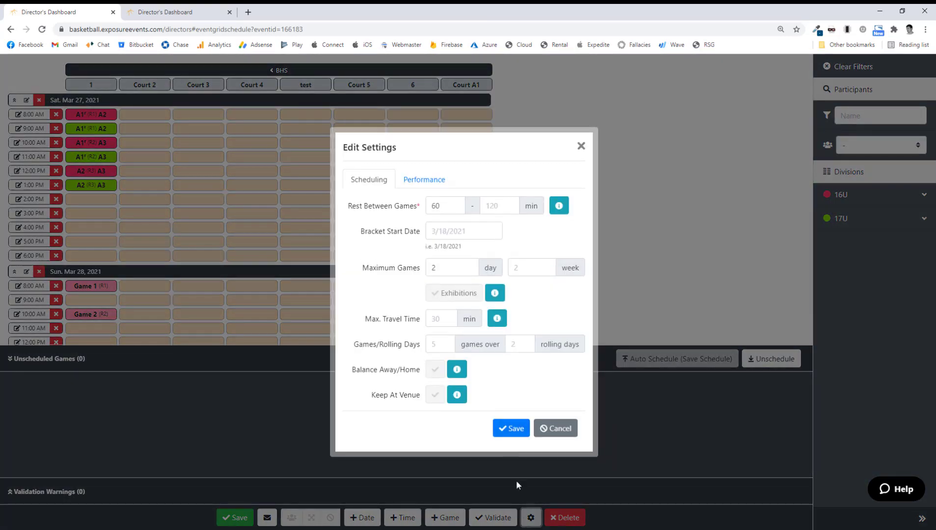
{"action": "left_click", "coordinate": [557, 429]}
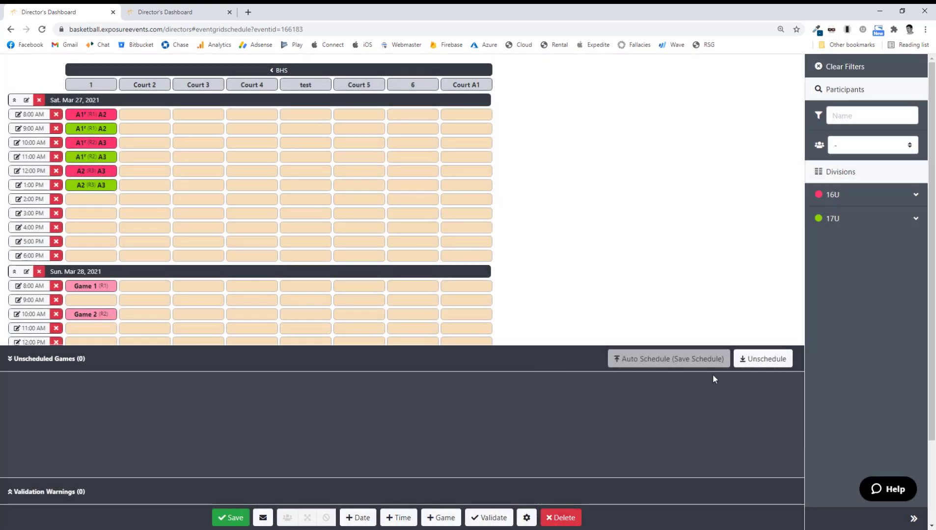
{"action": "left_click", "coordinate": [753, 363]}
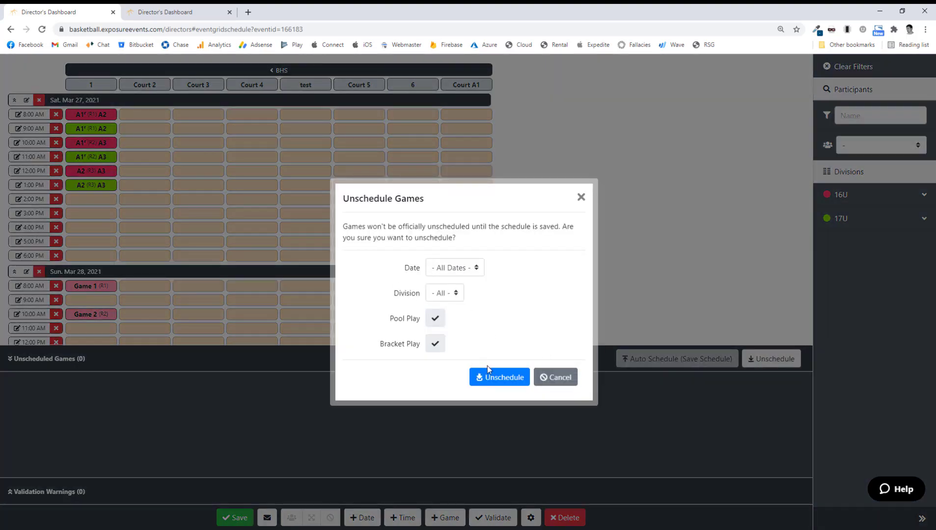
{"action": "left_click", "coordinate": [500, 379]}
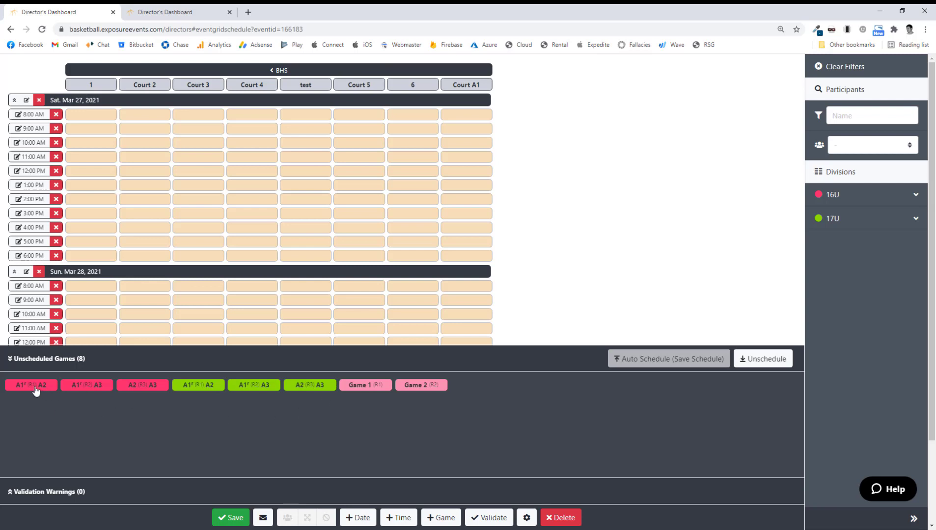
Schedule the 16U games on court 1 for March 27, with A1 vs A2 at 8:00 AM and A1 vs A3 at 9:00 AM
{"action": "left_click_drag", "start_coordinate": [34, 388], "coordinate": [97, 191]}
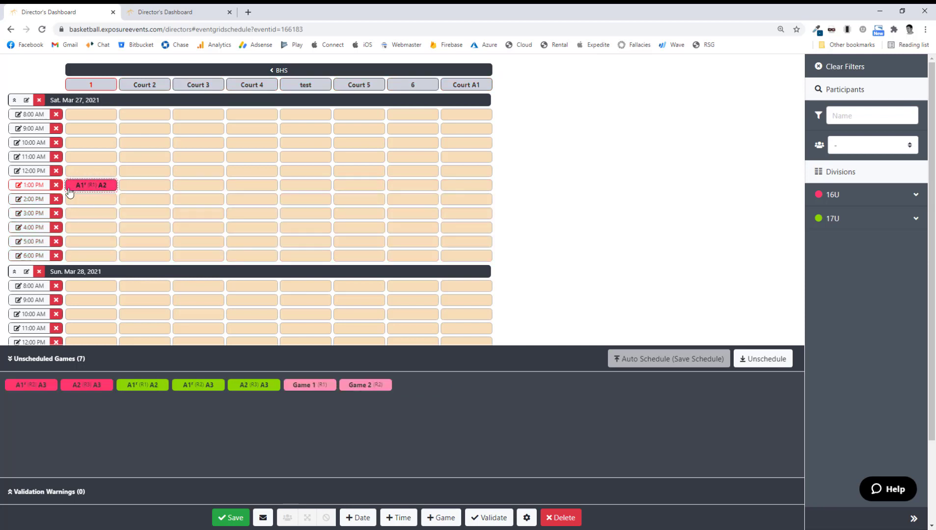
{"action": "left_click_drag", "start_coordinate": [100, 185], "coordinate": [113, 114]}
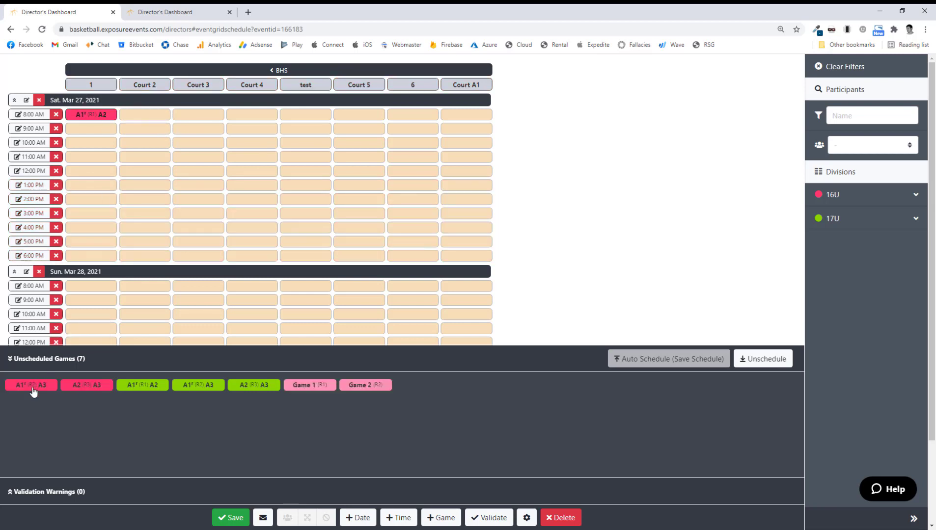
{"action": "left_click_drag", "start_coordinate": [32, 386], "coordinate": [100, 132]}
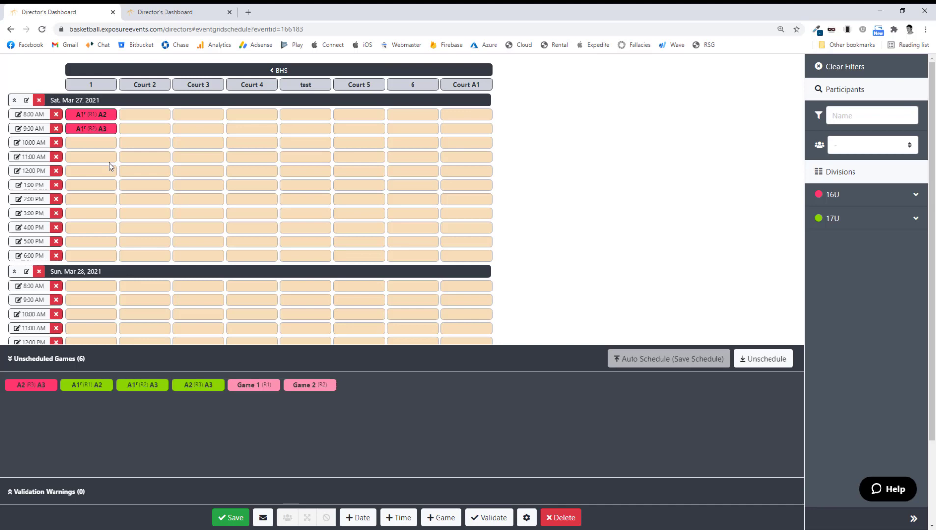
Validate the schedule, move the 16U A1 vs A3 game to 10:00 AM on court 1, and validate again
{"action": "left_click", "coordinate": [494, 523]}
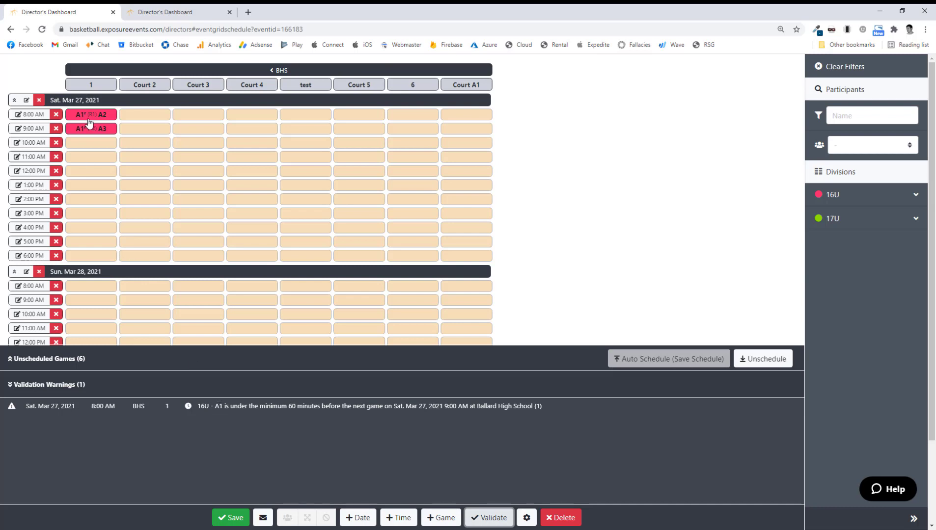
{"action": "left_click_drag", "start_coordinate": [90, 128], "coordinate": [91, 142]}
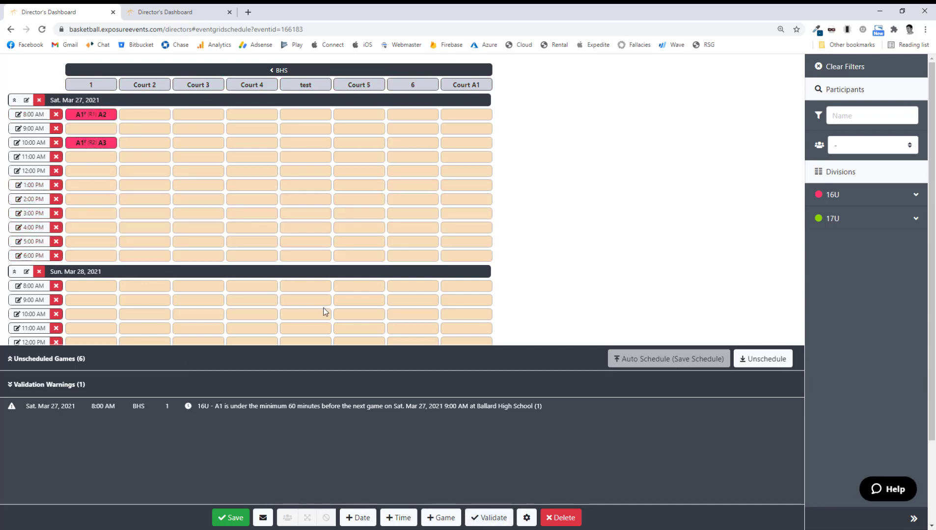
{"action": "left_click", "coordinate": [489, 518]}
Schedule 16U A2 vs A3 at 12:00 PM and 17U A1 vs A2 at 9:00 AM on court 1 for March 27
{"action": "left_click", "coordinate": [222, 467]}
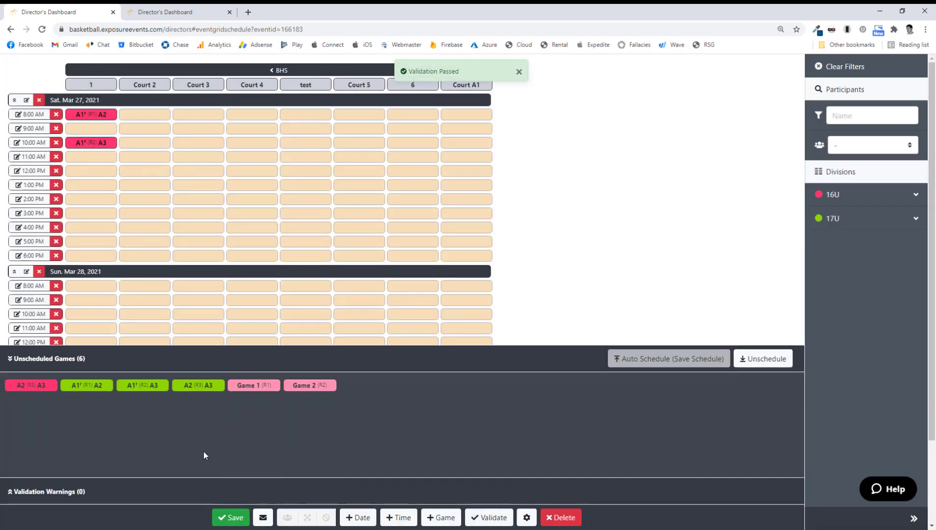
{"action": "left_click_drag", "start_coordinate": [11, 385], "coordinate": [83, 172]}
{"action": "left_click_drag", "start_coordinate": [48, 390], "coordinate": [147, 118]}
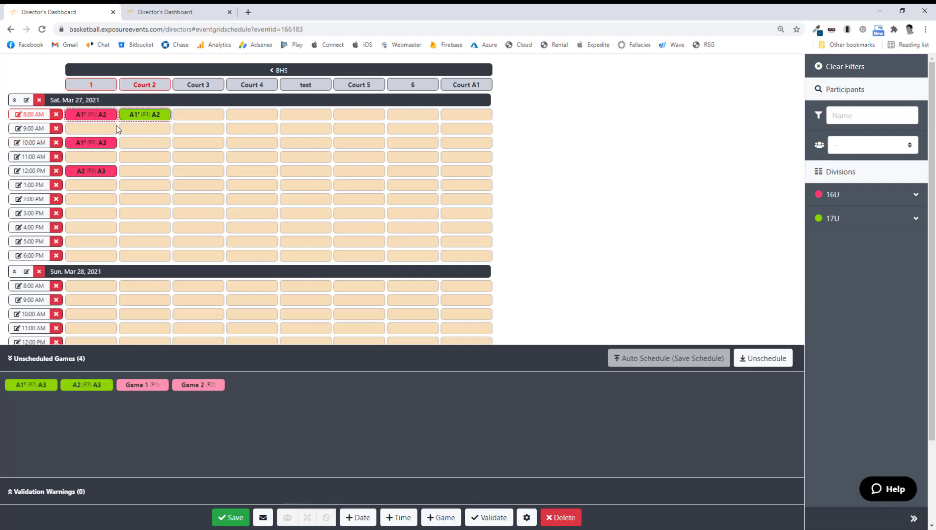
{"action": "left_click_drag", "start_coordinate": [145, 118], "coordinate": [92, 129]}
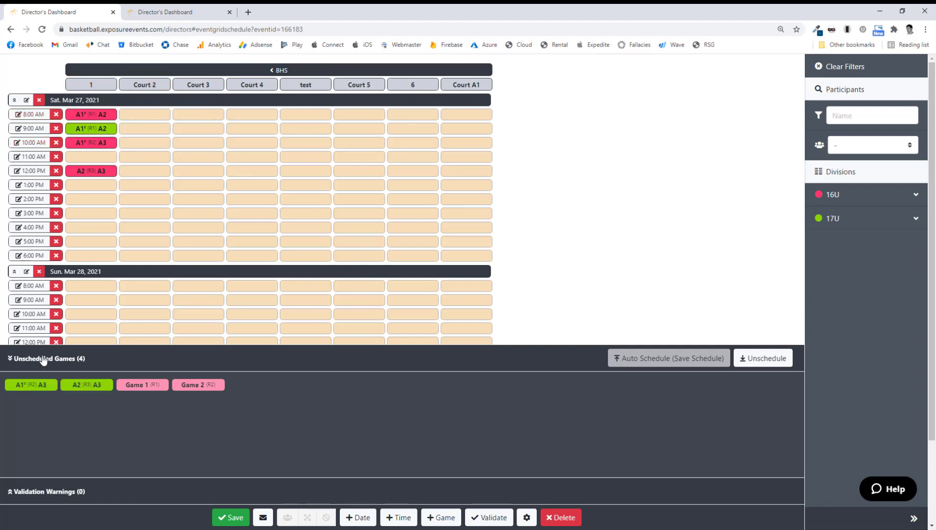
Place the remaining 17U games on court 1 at 11:00 AM and 1:00 PM Saturday, and the two bracket games at 11:00 AM and 1:00 PM Sunday
{"action": "left_click_drag", "start_coordinate": [29, 386], "coordinate": [91, 158]}
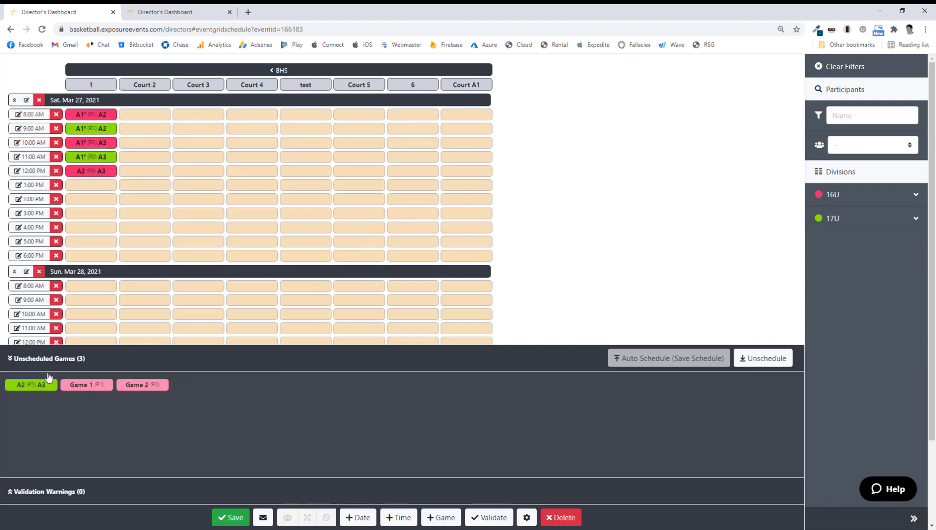
{"action": "left_click_drag", "start_coordinate": [48, 377], "coordinate": [145, 315]}
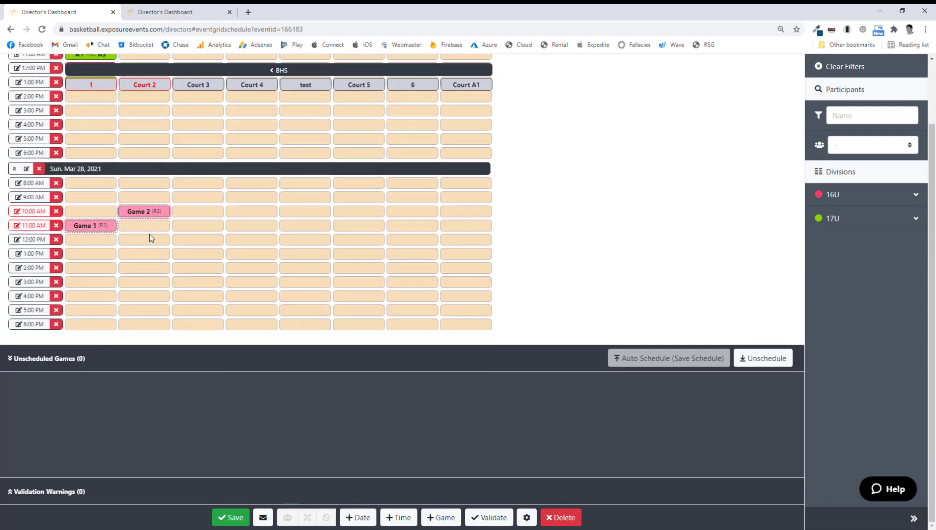
{"action": "left_click_drag", "start_coordinate": [145, 211], "coordinate": [96, 253]}
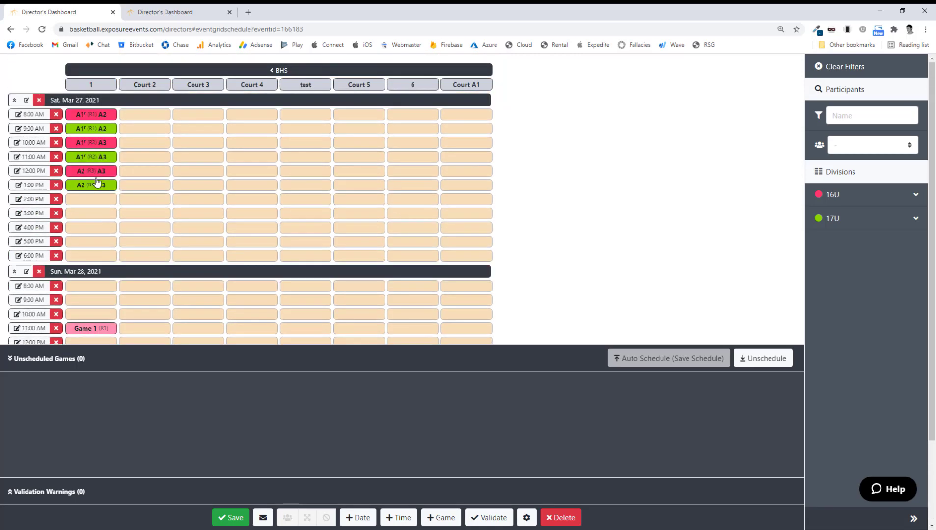
Open the 8:00 AM 16U game for editing, turn off Pool Play for its away team, and discard the edit
{"action": "left_click", "coordinate": [100, 115]}
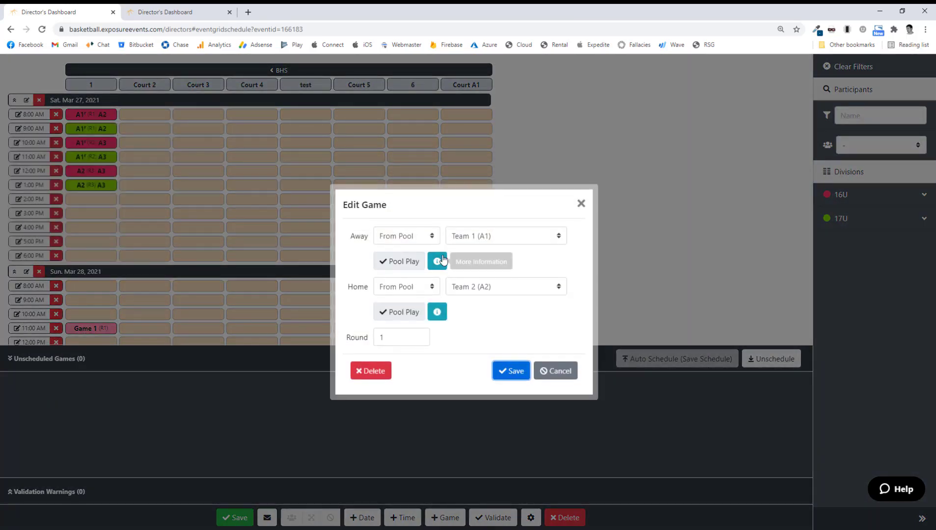
{"action": "left_click", "coordinate": [506, 236]}
{"action": "left_click", "coordinate": [476, 341]}
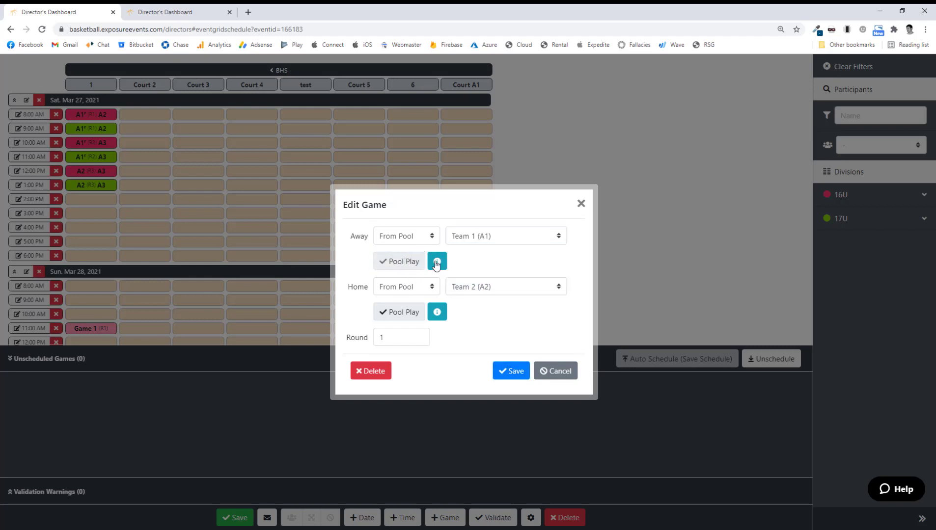
{"action": "left_click", "coordinate": [408, 263]}
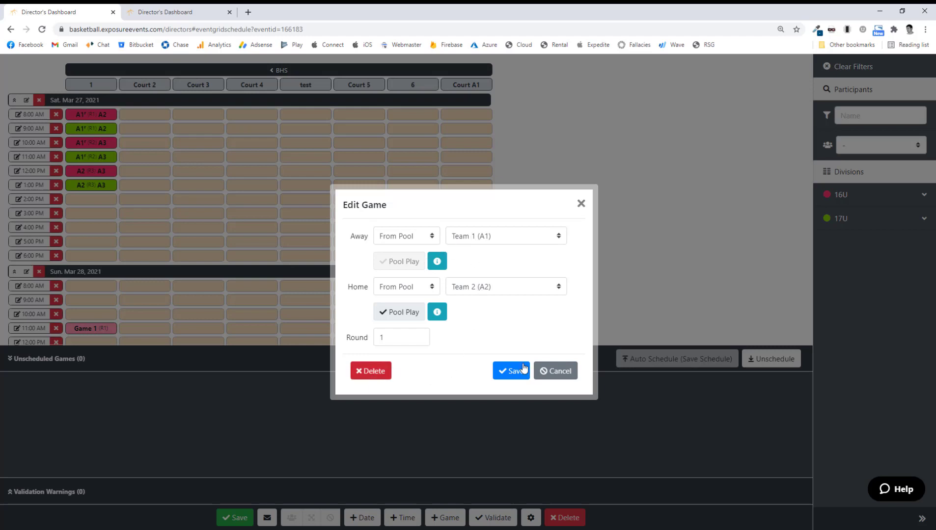
{"action": "left_click", "coordinate": [549, 371]}
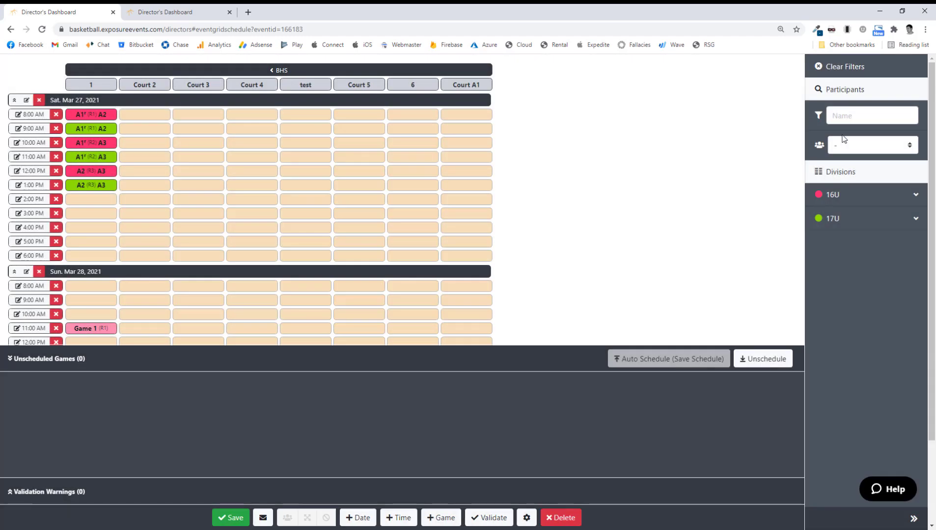
Filter the schedule grid by the participant name "team 1"
{"action": "left_click", "coordinate": [853, 113]}
{"action": "type", "text": "team 1"}
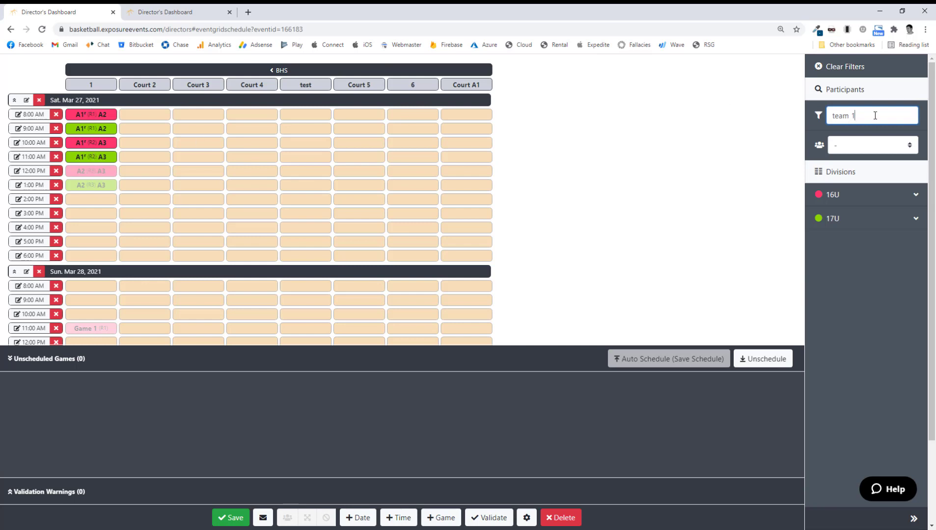
Clear the name filter, filter the grid by participants Team 2 (16U) and Team 3 (16U) in turn, and reset the participant filter
{"action": "key", "text": "ctrl+a"}
{"action": "key", "text": "BackSpace"}
{"action": "left_click", "coordinate": [860, 150]}
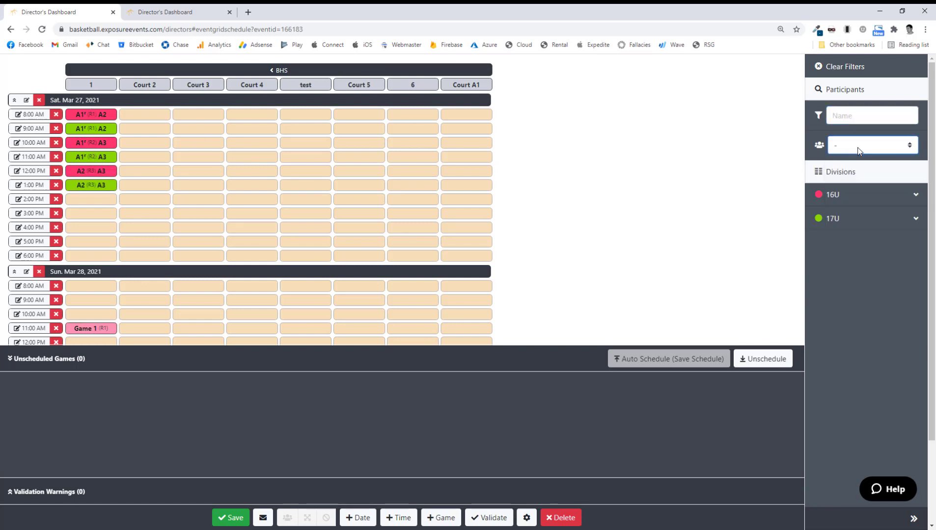
{"action": "key", "text": "Down"}
{"action": "key", "text": "Down"}
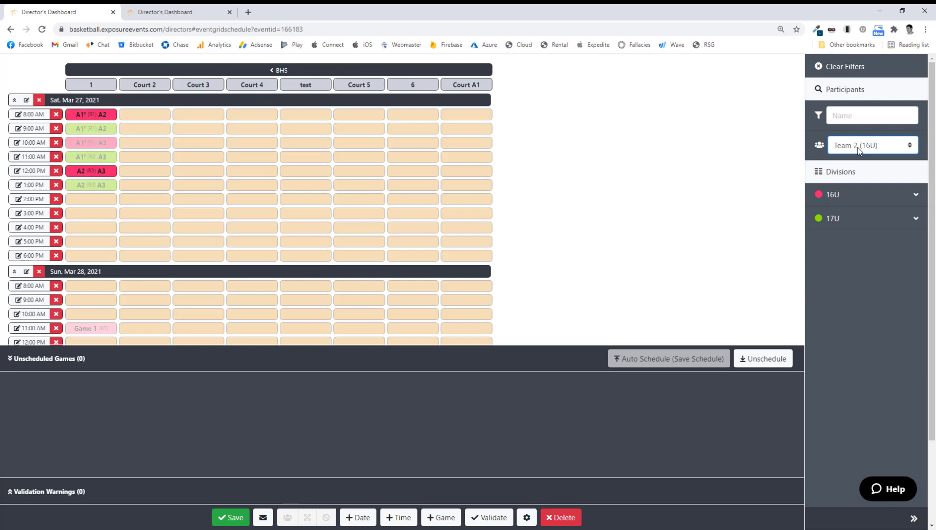
{"action": "key", "text": "Down"}
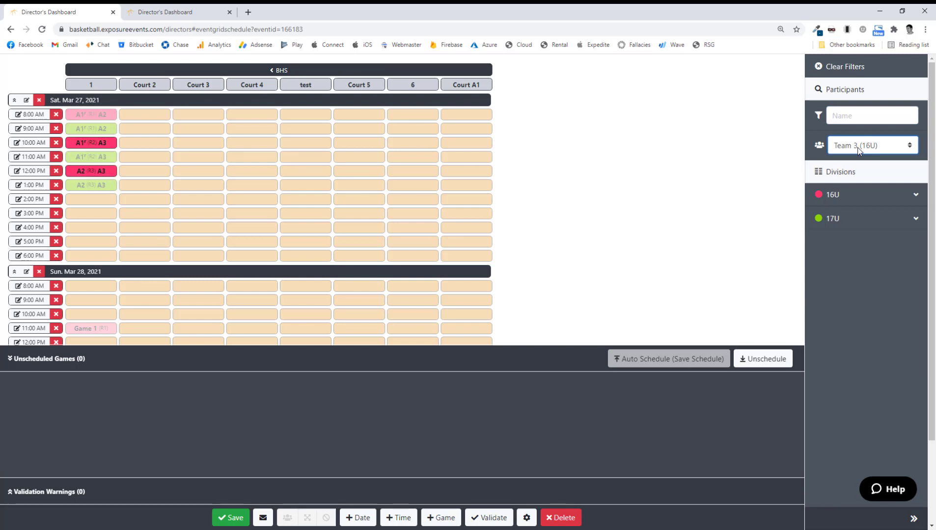
{"action": "left_click", "coordinate": [860, 150]}
{"action": "left_click", "coordinate": [862, 200]}
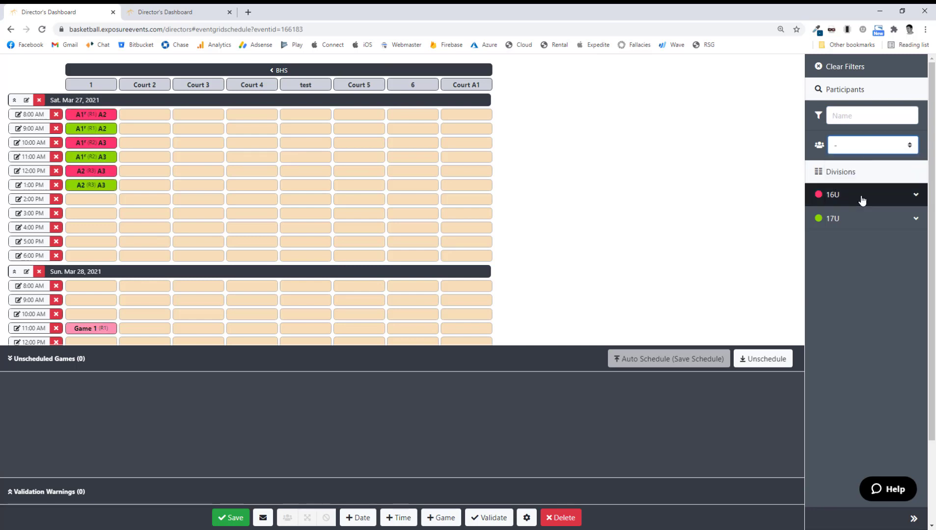
Filter the schedule grid by division 16U, its Championship bracket, and division 17U in turn, and remove the division filter
{"action": "left_click", "coordinate": [862, 196]}
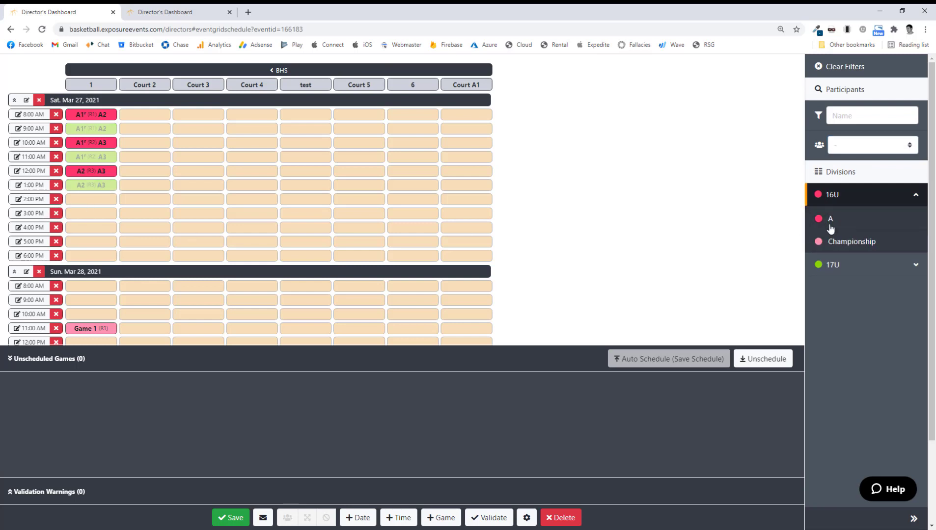
{"action": "left_click", "coordinate": [848, 248]}
{"action": "scroll", "coordinate": [182, 207], "scroll_direction": "down", "scroll_amount": 1}
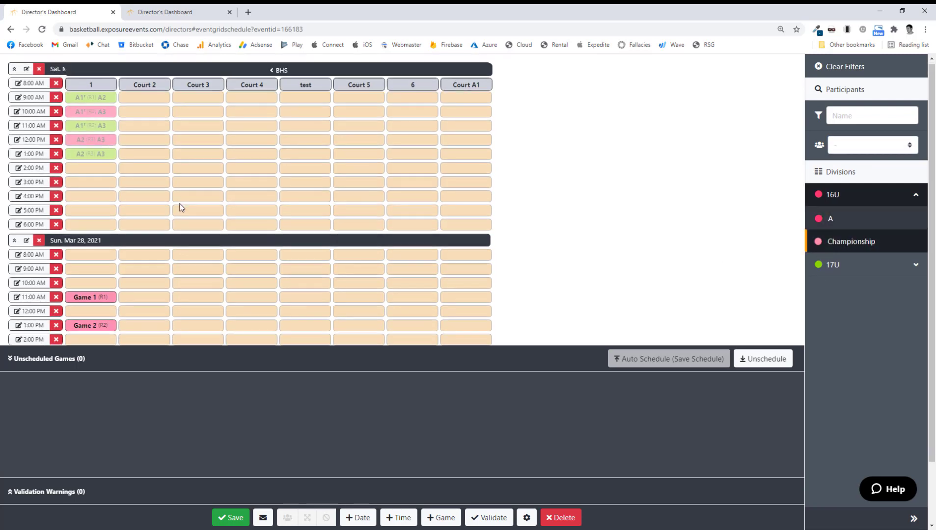
{"action": "scroll", "coordinate": [182, 207], "scroll_direction": "down", "scroll_amount": 2}
{"action": "left_click", "coordinate": [845, 271]}
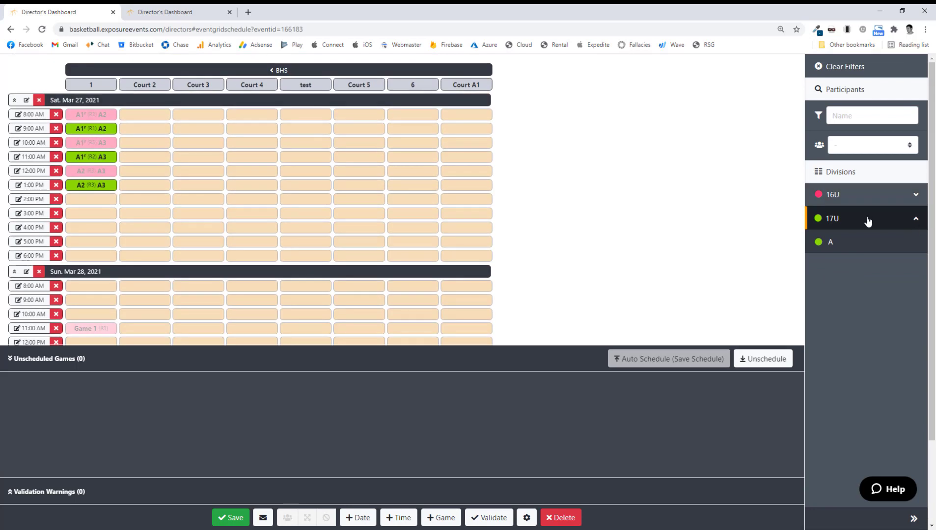
{"action": "left_click", "coordinate": [869, 222]}
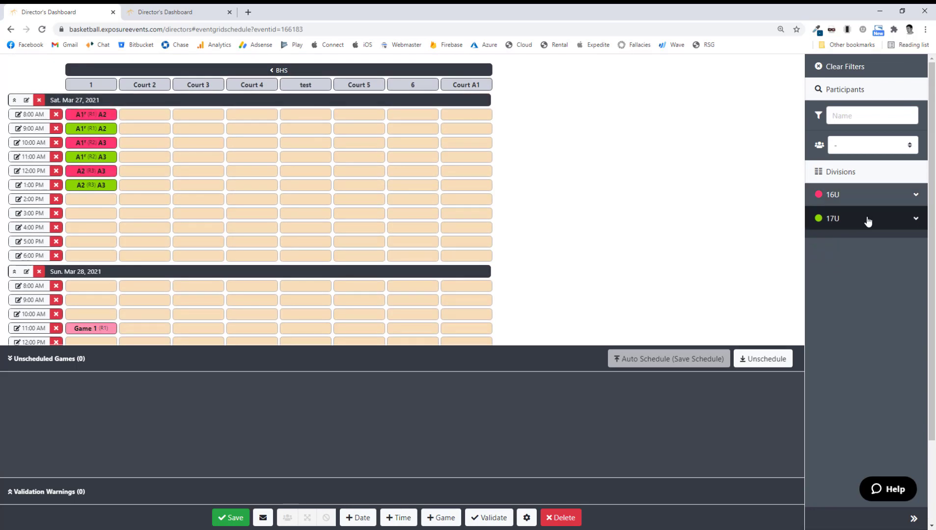
Collapse the unscheduled games area, save the schedule and exit the full-screen grid view
{"action": "left_click", "coordinate": [385, 363]}
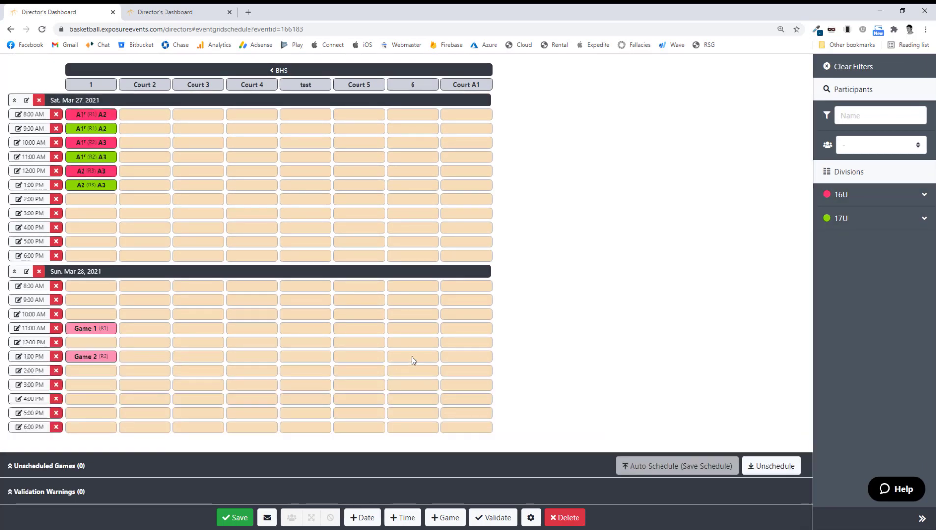
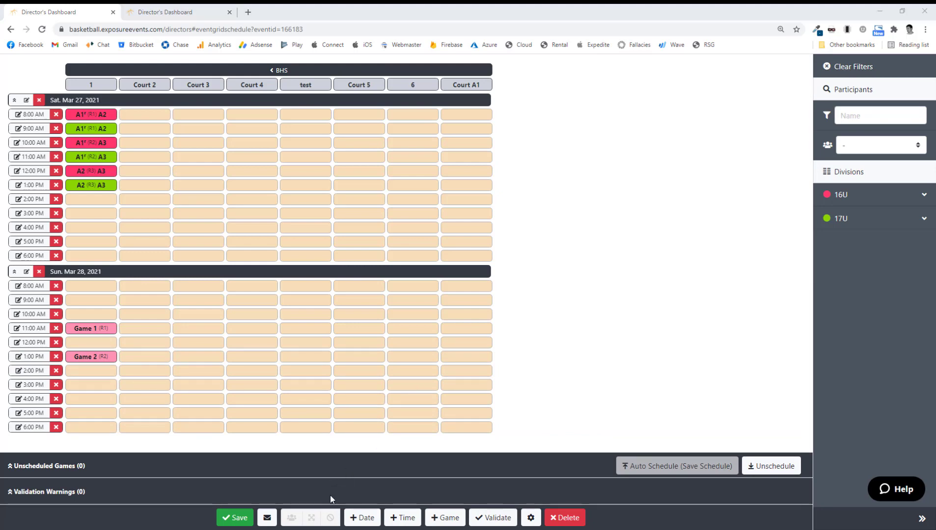
{"action": "left_click", "coordinate": [236, 519]}
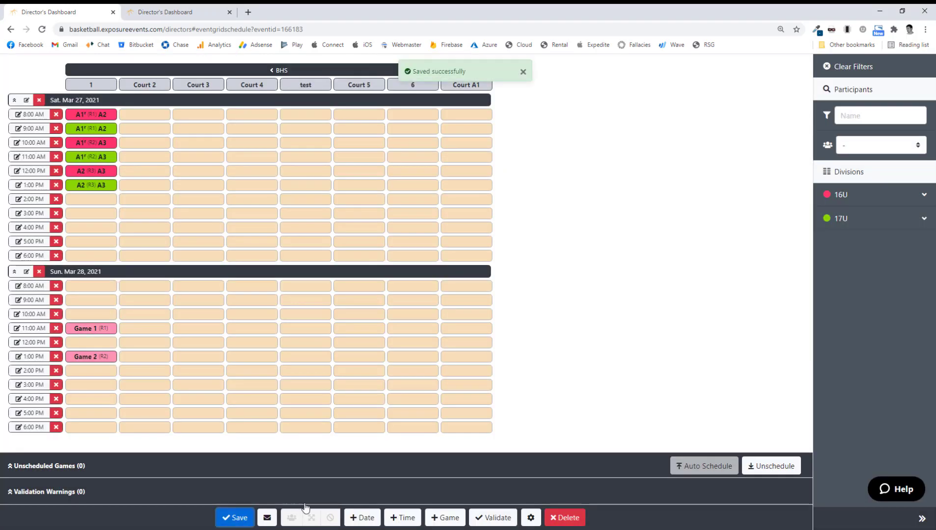
{"action": "left_click", "coordinate": [311, 518]}
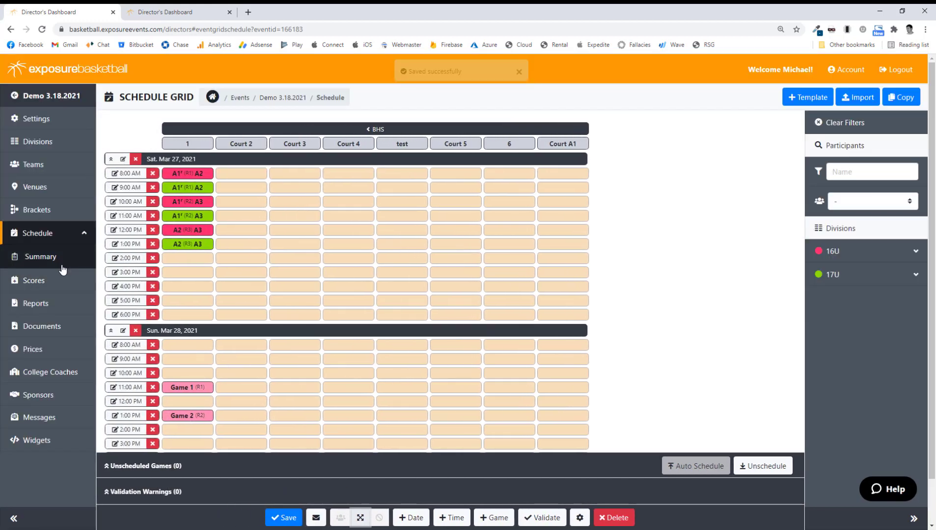
Open the schedule summary in a new browser tab and close the older second dashboard tab
{"action": "right_click", "coordinate": [55, 256]}
{"action": "left_click", "coordinate": [59, 260]}
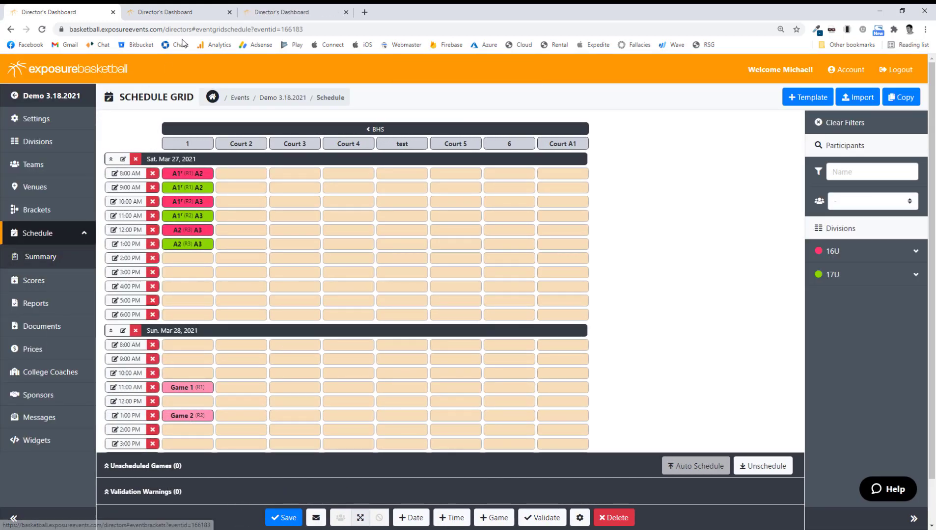
{"action": "left_click", "coordinate": [230, 12]}
{"action": "left_click", "coordinate": [216, 12]}
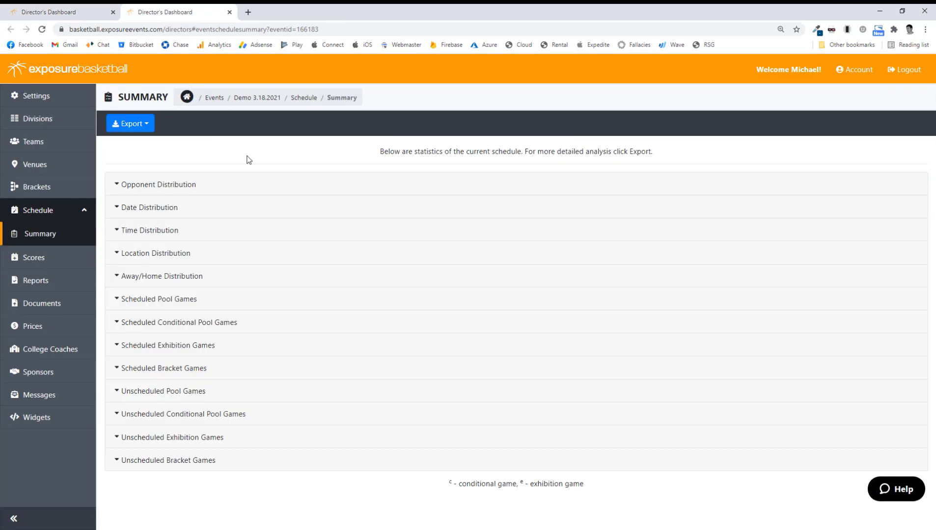
Review the opponent, date, time, location and away/home distributions, plus the scheduled pool games and scheduled bracket games
{"action": "left_click", "coordinate": [200, 184]}
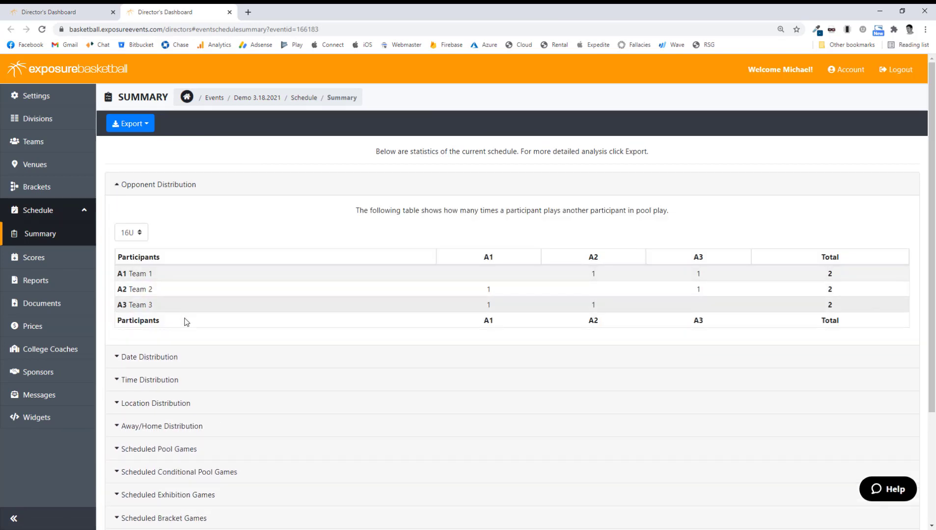
{"action": "left_click", "coordinate": [174, 357]}
{"action": "left_click", "coordinate": [171, 378]}
{"action": "left_click", "coordinate": [169, 404]}
{"action": "scroll", "coordinate": [211, 334], "scroll_direction": "down", "scroll_amount": 3}
{"action": "left_click", "coordinate": [188, 277]}
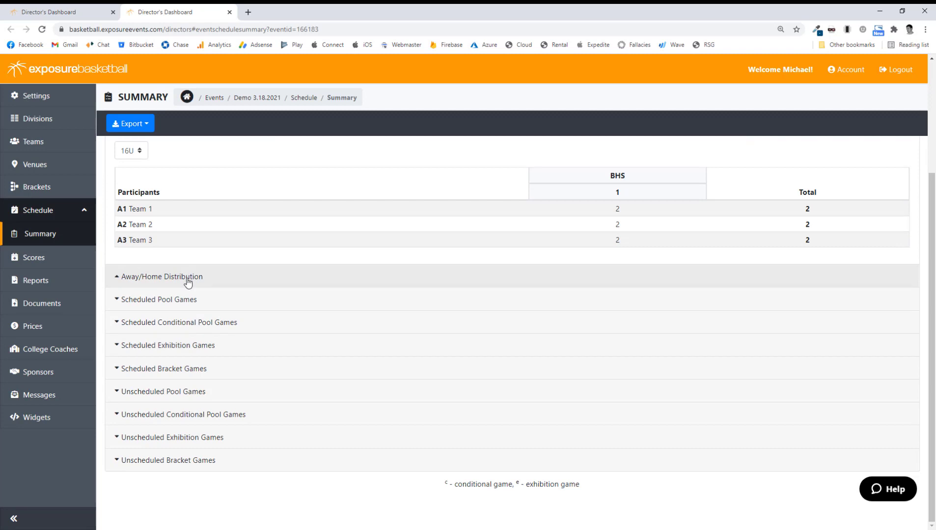
{"action": "left_click", "coordinate": [174, 301]}
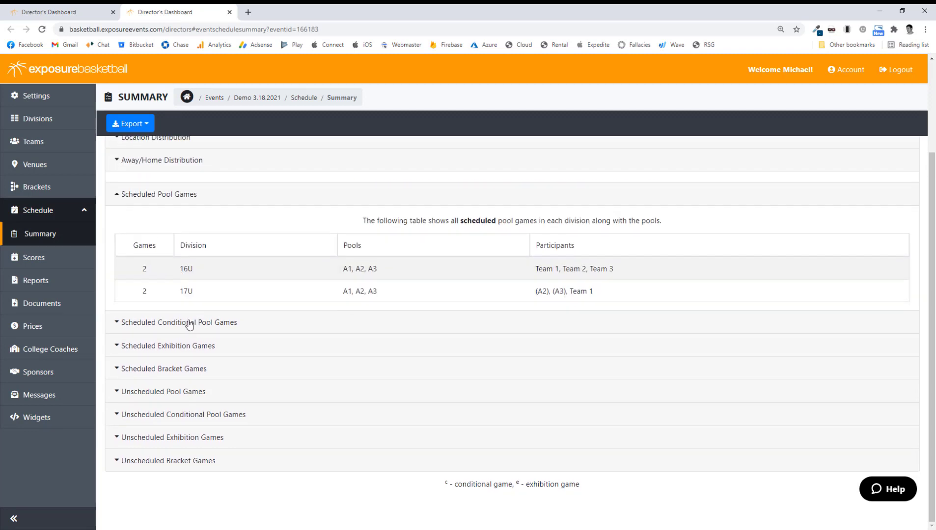
{"action": "left_click", "coordinate": [181, 374]}
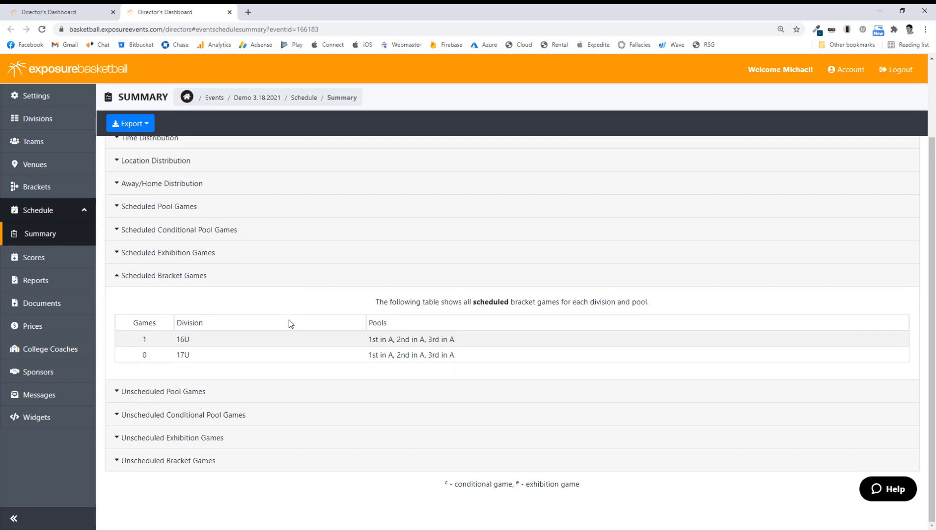
Go through the venues to the Demo 3.18.2021 event details, and view the account page with its team credits in a separate tab
{"action": "left_click", "coordinate": [35, 167]}
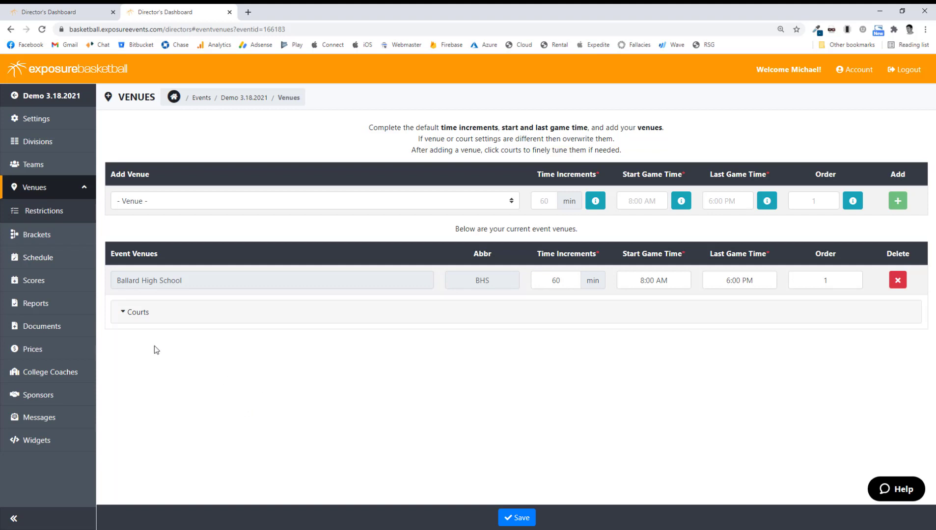
{"action": "left_click", "coordinate": [240, 100]}
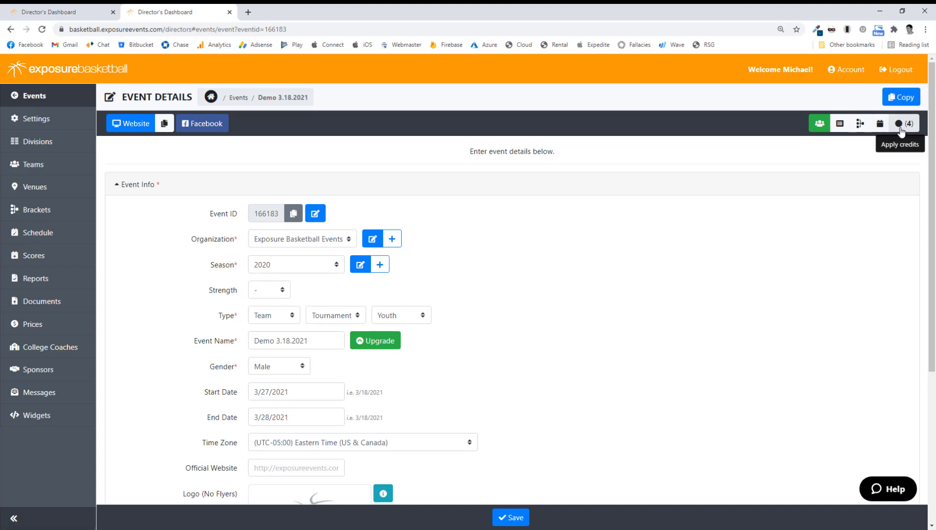
{"action": "left_click", "coordinate": [847, 69], "text": "ctrl"}
{"action": "left_click", "coordinate": [318, 14]}
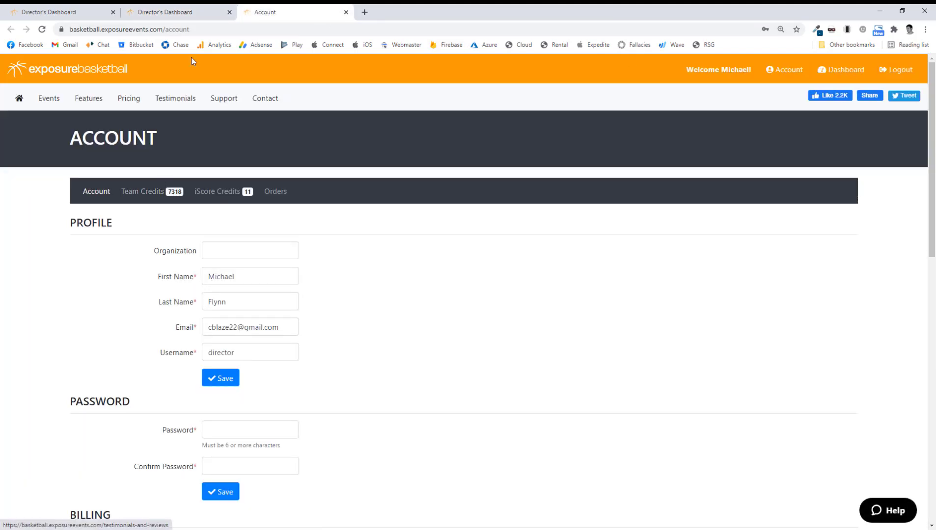
{"action": "left_click", "coordinate": [186, 14]}
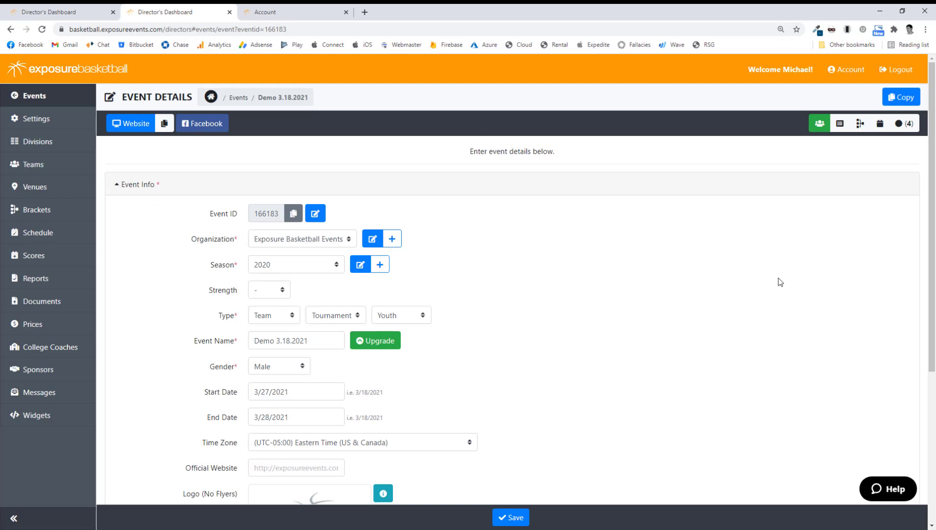
Apply credits to the event's active teams and publish its remaining unpublished sections, including the brackets and schedule
{"action": "left_click", "coordinate": [909, 125]}
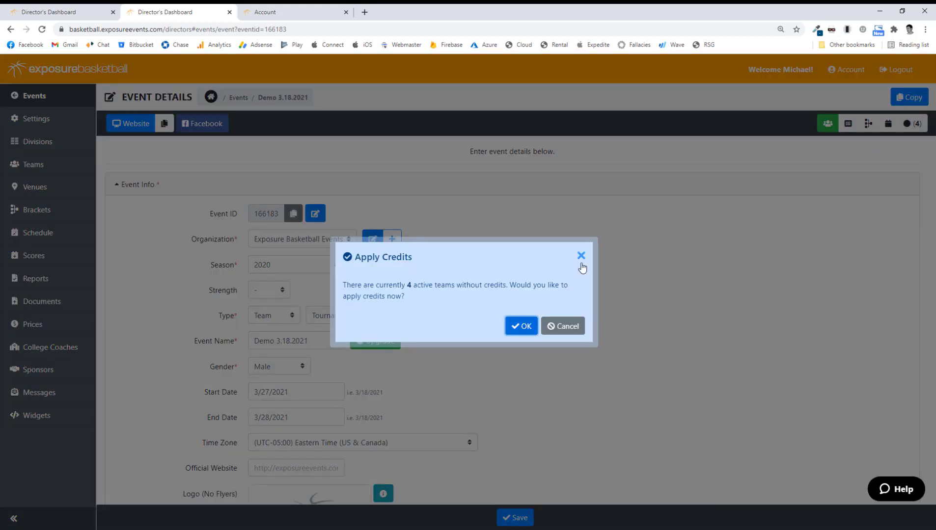
{"action": "left_click", "coordinate": [521, 326]}
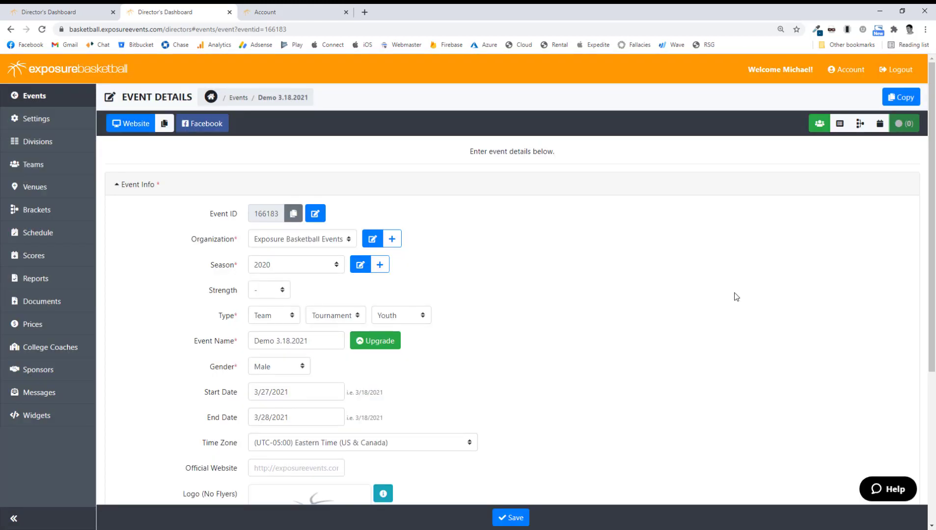
{"action": "left_click", "coordinate": [882, 127]}
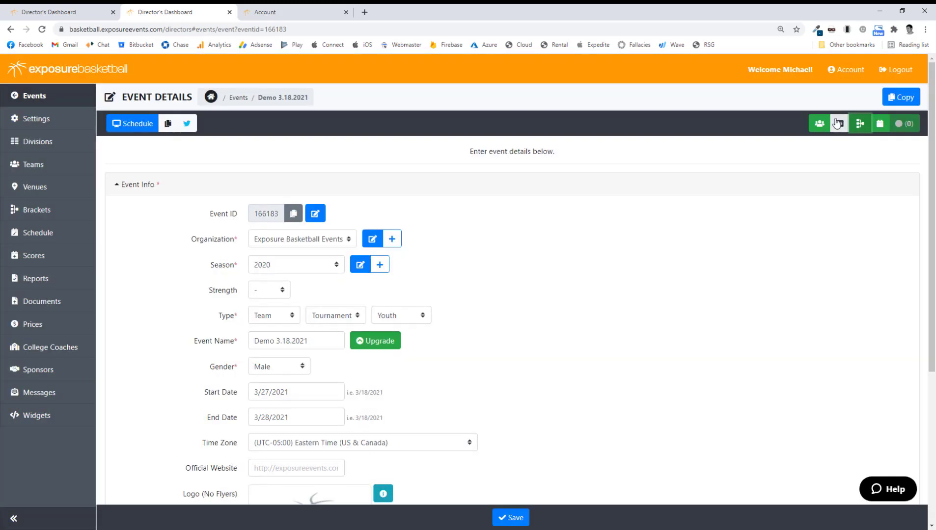
{"action": "left_click", "coordinate": [838, 124]}
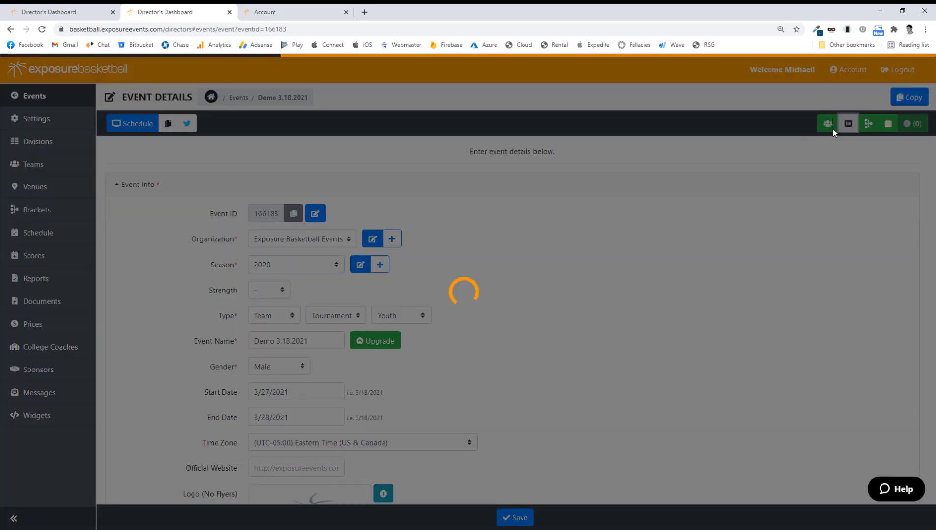
Set the event's standings tie breaker to Head To Head, Differential, Allowed, Scored, save the settings, and dismiss the tie breaker notice on the event details
{"action": "left_click", "coordinate": [496, 296]}
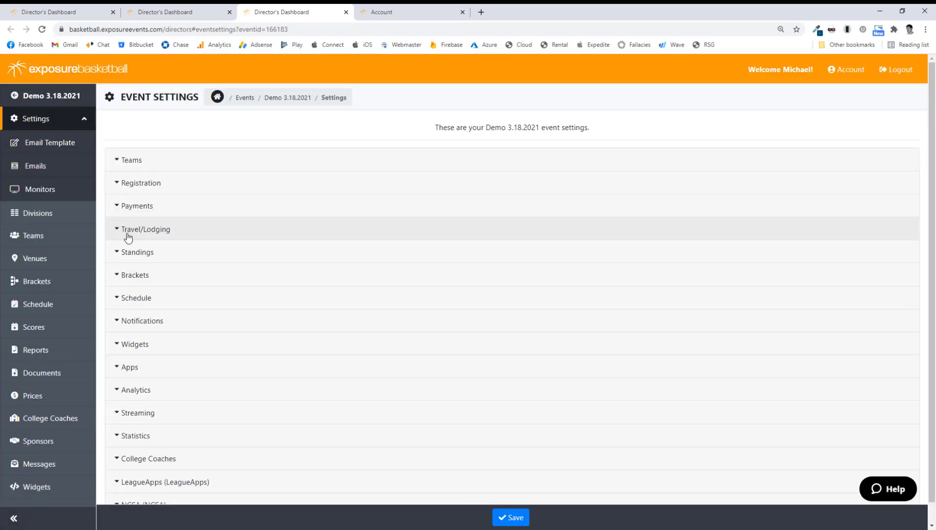
{"action": "left_click", "coordinate": [138, 253]}
{"action": "left_click", "coordinate": [304, 313]}
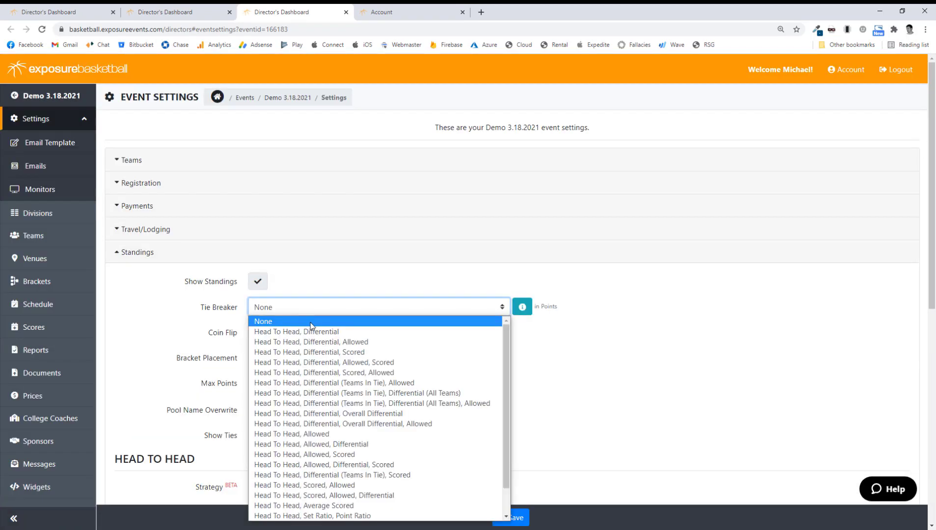
{"action": "left_click", "coordinate": [337, 365]}
{"action": "left_click", "coordinate": [511, 518]}
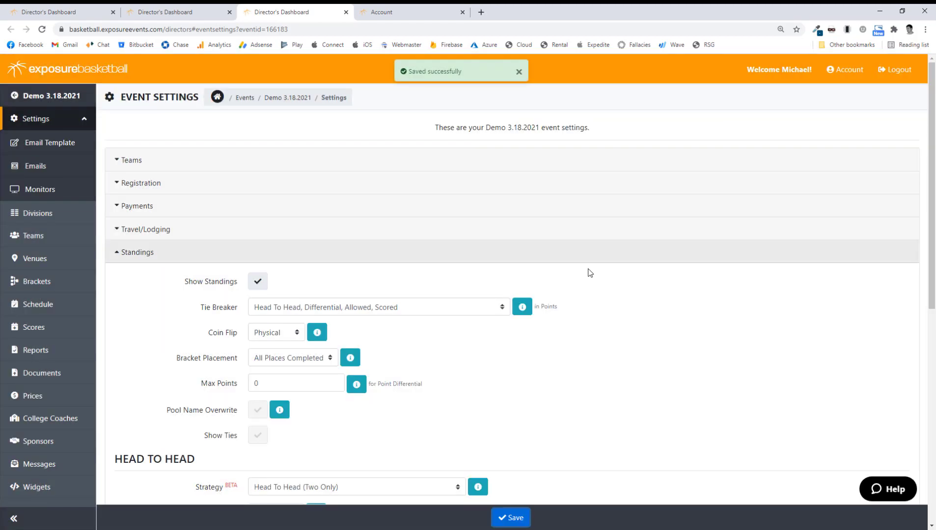
{"action": "scroll", "coordinate": [579, 307], "scroll_direction": "down", "scroll_amount": 4}
{"action": "left_click", "coordinate": [158, 7]}
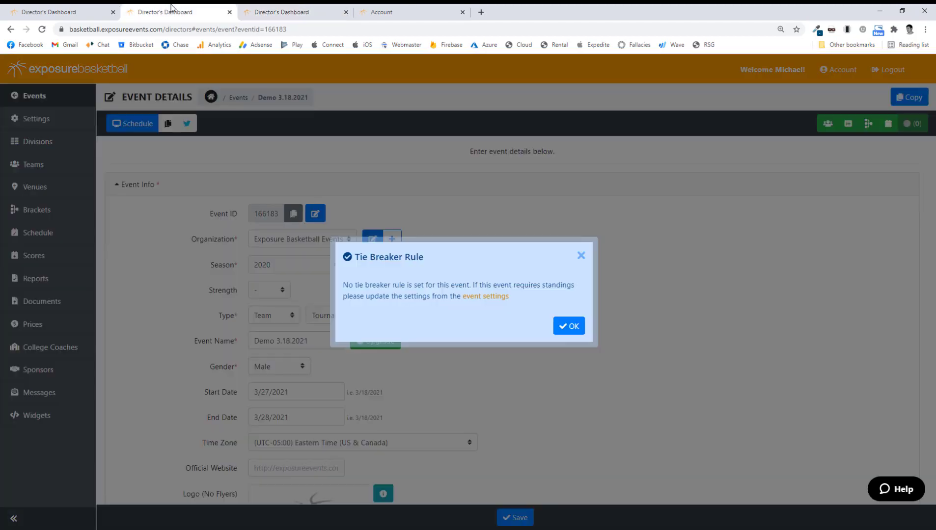
{"action": "left_click", "coordinate": [429, 178]}
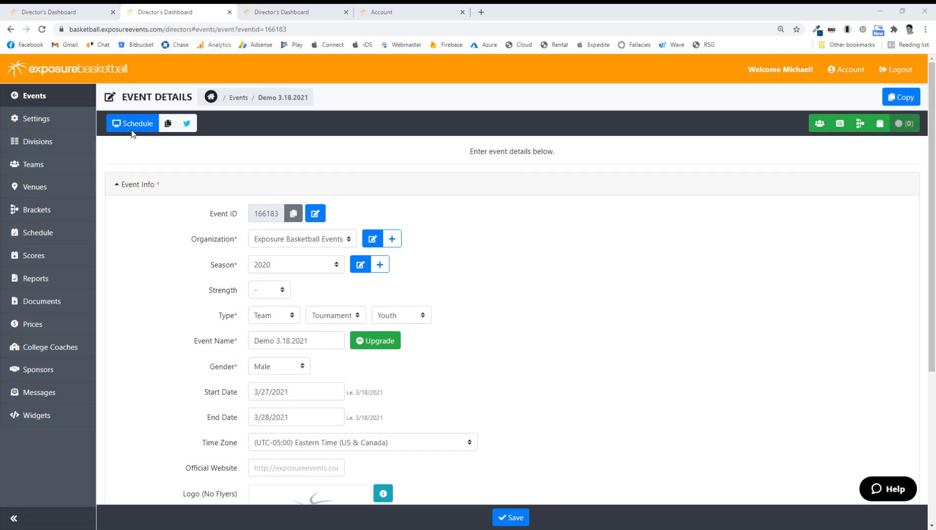
Move the 16U A1 vs A2 game at 8:00 AM Saturday to Court 2 on the schedule grid and save the schedule
{"action": "left_click", "coordinate": [68, 236]}
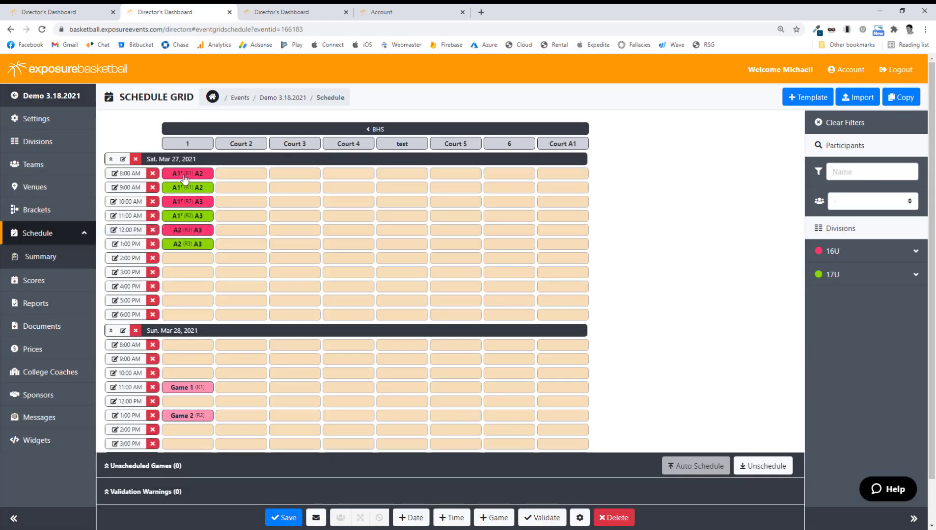
{"action": "left_click_drag", "start_coordinate": [186, 176], "coordinate": [241, 174]}
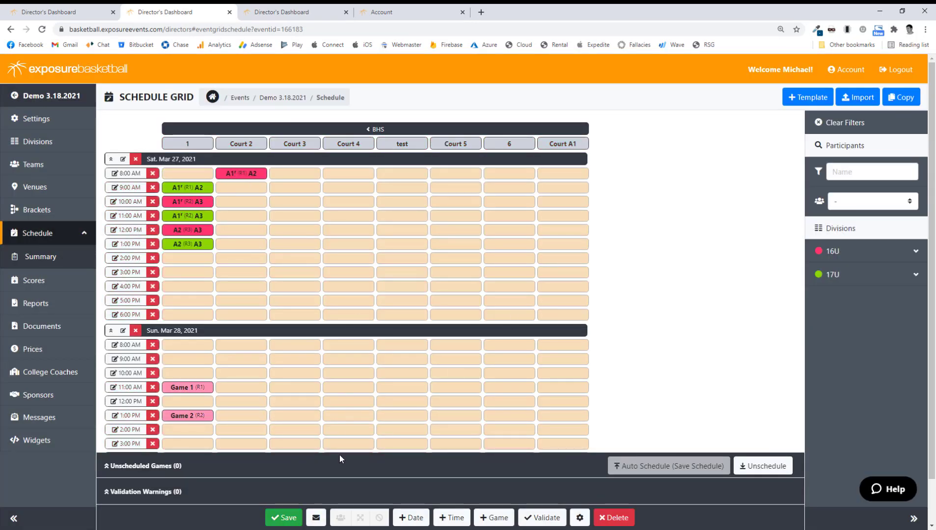
{"action": "left_click", "coordinate": [284, 518]}
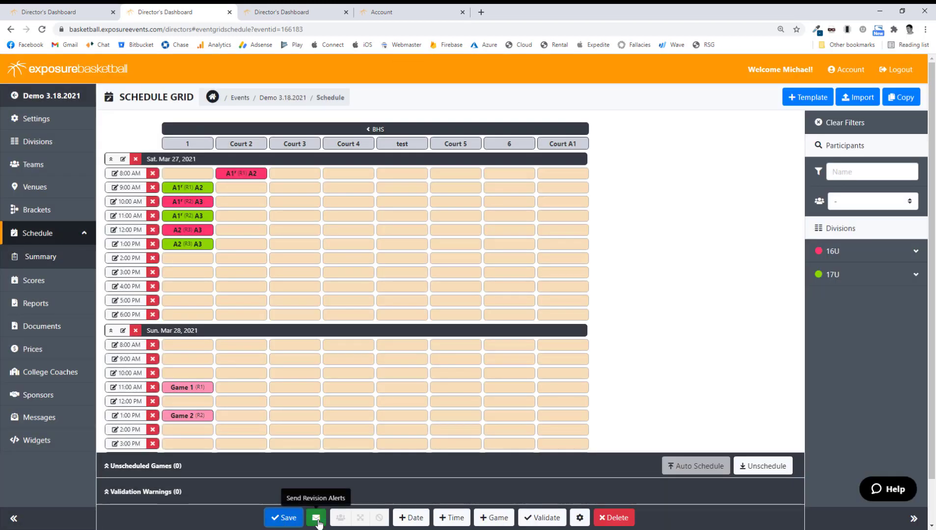
Review the pending schedule revision alerts, close them without sending, and return to the Demo 3.18.2021 event details
{"action": "left_click", "coordinate": [317, 519]}
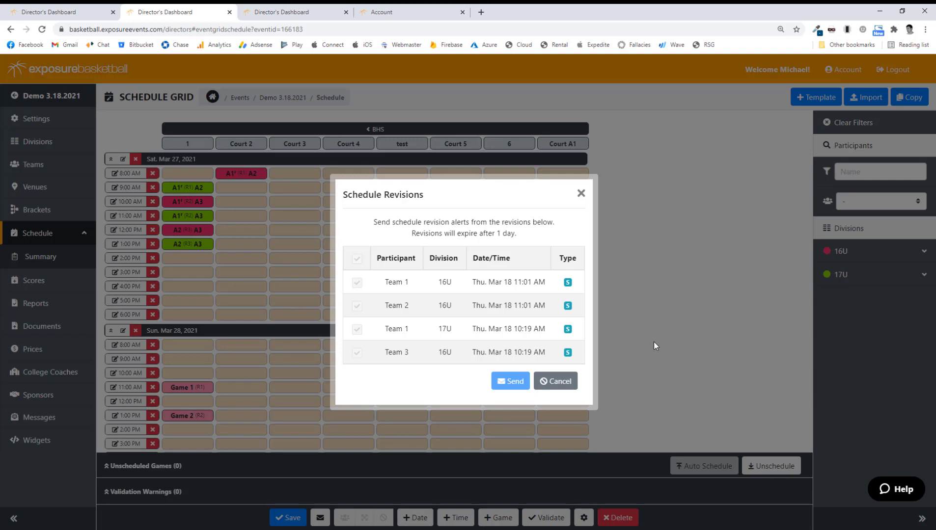
{"action": "left_click", "coordinate": [581, 194]}
{"action": "left_click", "coordinate": [282, 99]}
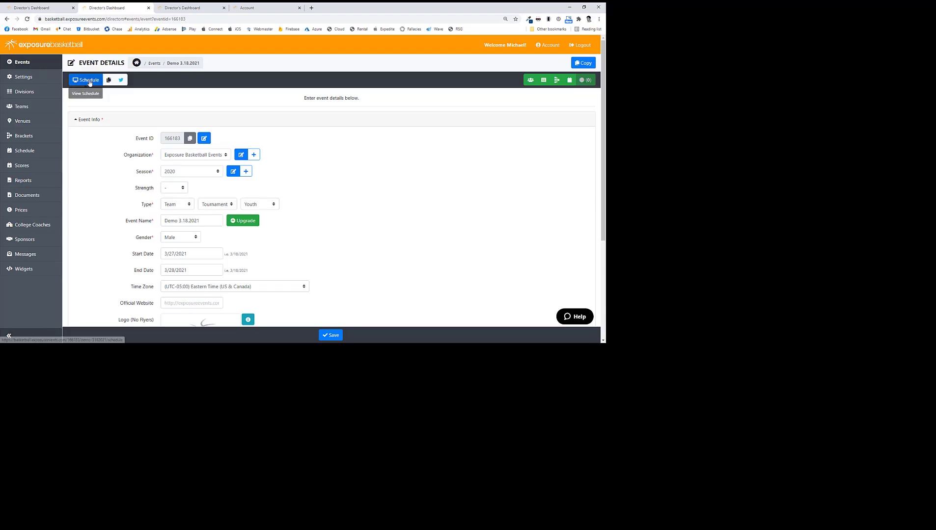
Open the event's public schedule page, close the browser tabs beyond it, and highlight the page's web address
{"action": "left_click", "coordinate": [90, 81]}
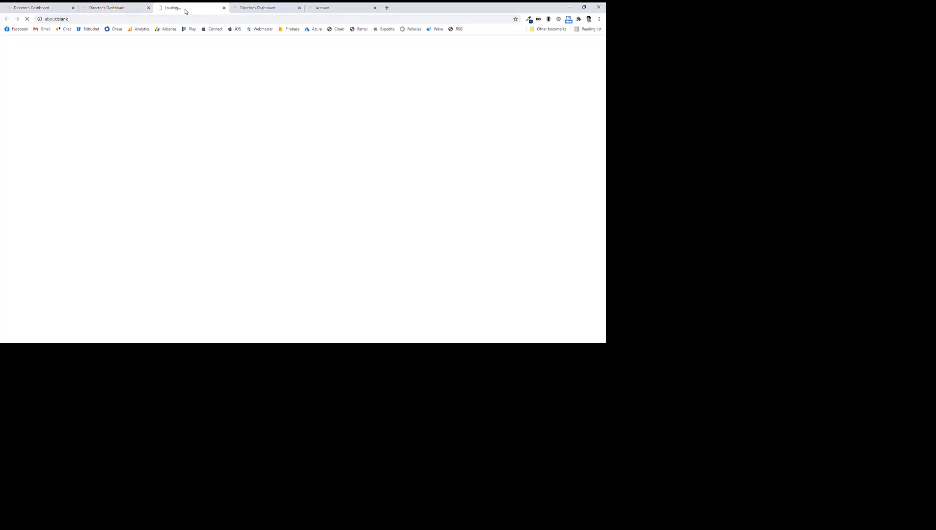
{"action": "right_click", "coordinate": [185, 11]}
{"action": "left_click", "coordinate": [206, 100]}
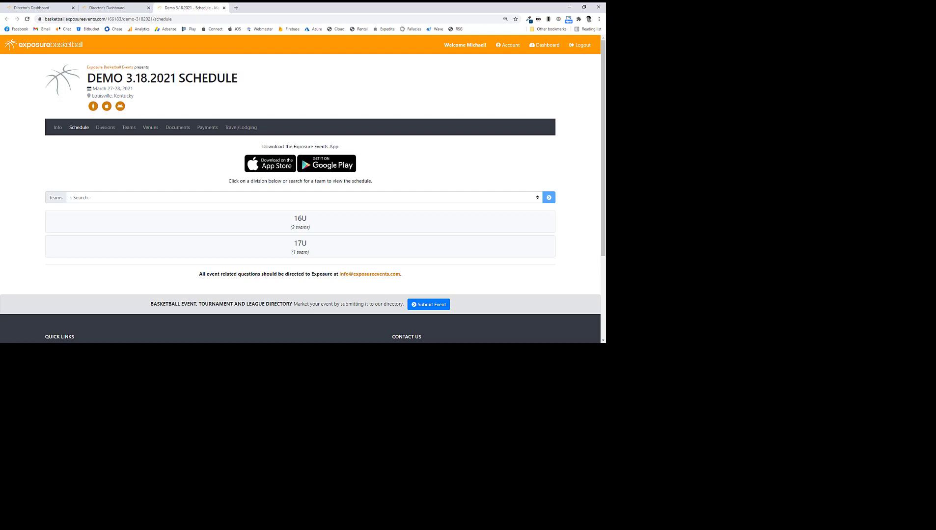
{"action": "left_click", "coordinate": [171, 19]}
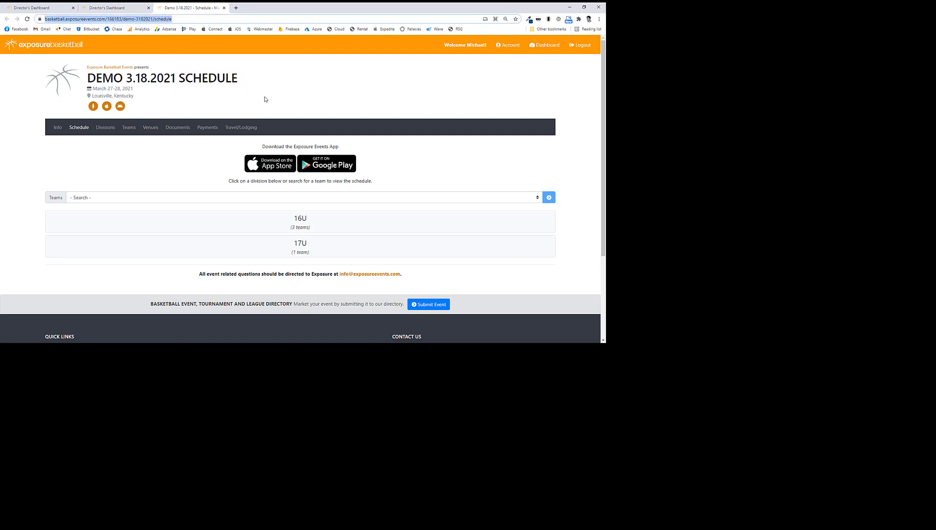
{"action": "left_click", "coordinate": [151, 159]}
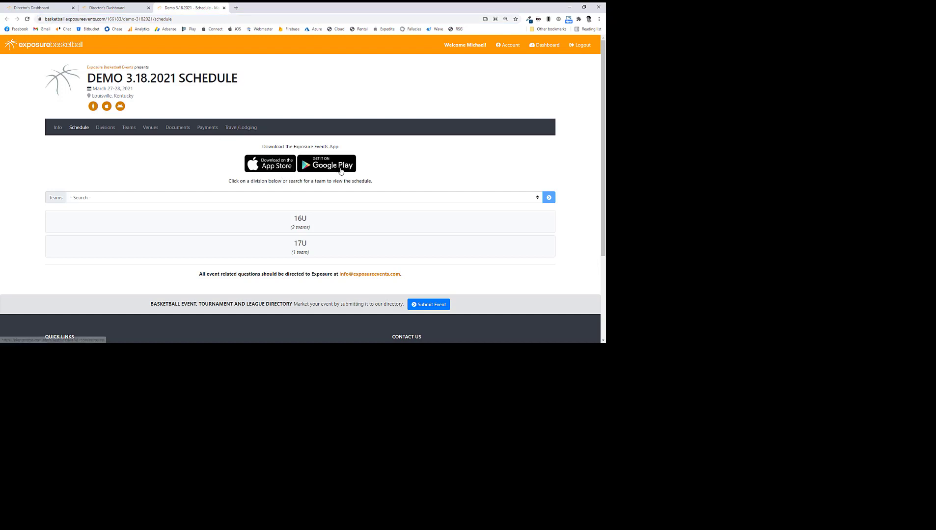
Open the Exposure Events app's App Store page in a separate tab, look through it, and return to the public schedule
{"action": "right_click", "coordinate": [268, 168]}
{"action": "left_click", "coordinate": [279, 172]}
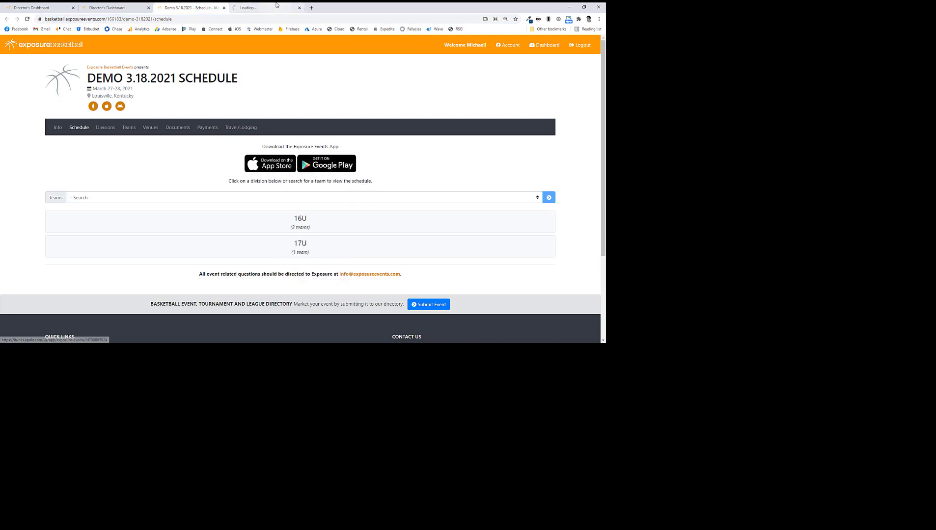
{"action": "left_click", "coordinate": [278, 6]}
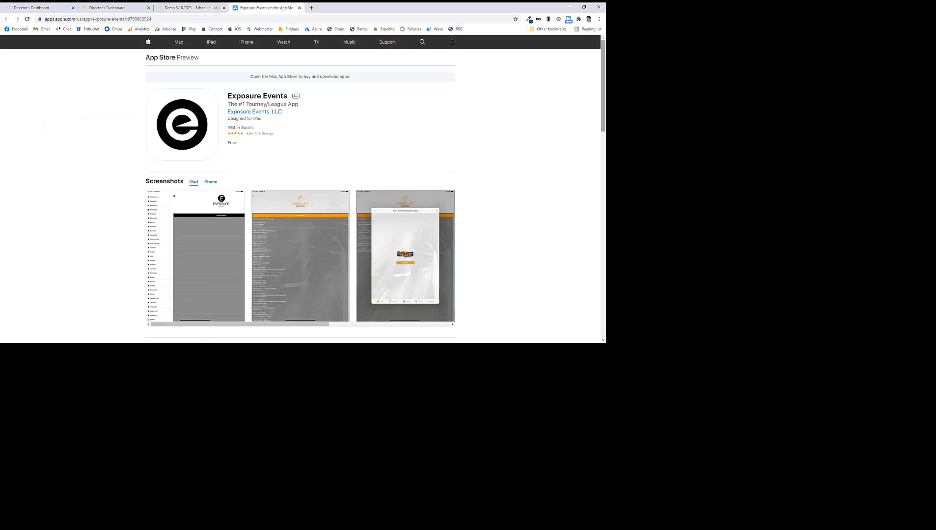
{"action": "scroll", "coordinate": [283, 105], "scroll_direction": "down", "scroll_amount": 20}
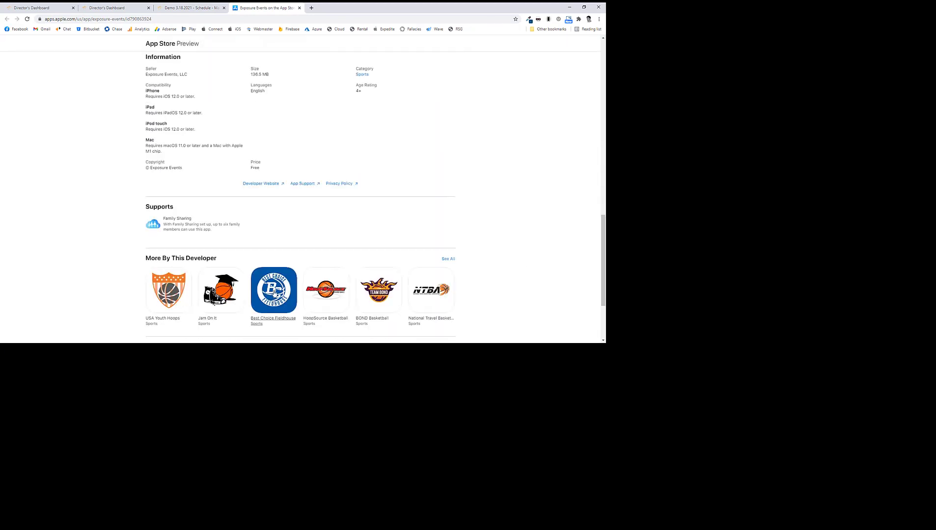
{"action": "scroll", "coordinate": [605, 180], "scroll_direction": "up", "scroll_amount": 2}
{"action": "scroll", "coordinate": [606, 179], "scroll_direction": "up", "scroll_amount": 15}
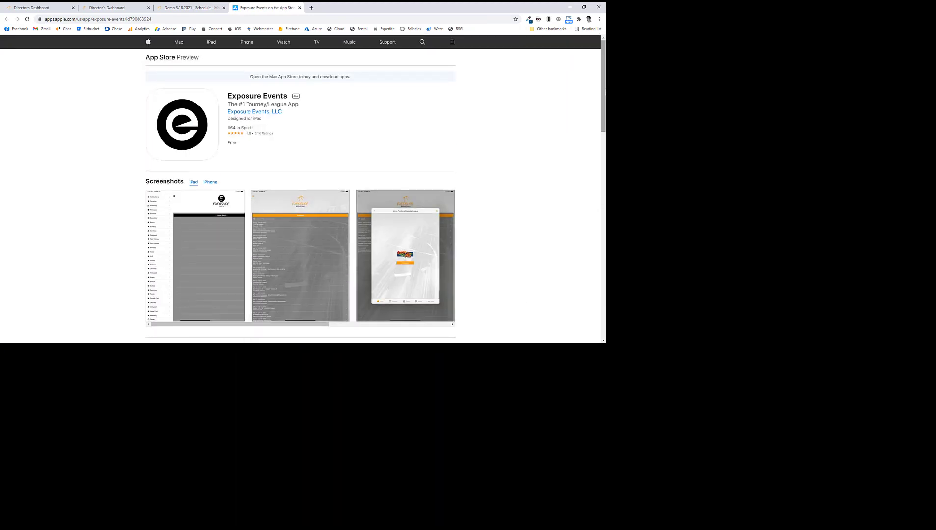
{"action": "left_click", "coordinate": [186, 7]}
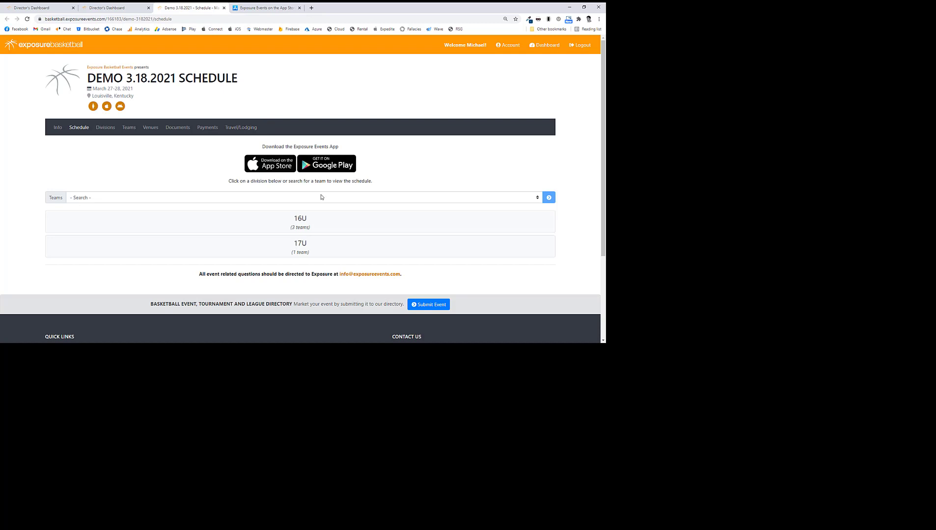
Choose Team 1 (17U) in the team search, and view the 16U division's standings, schedule and bracket on the public page
{"action": "left_click", "coordinate": [305, 199]}
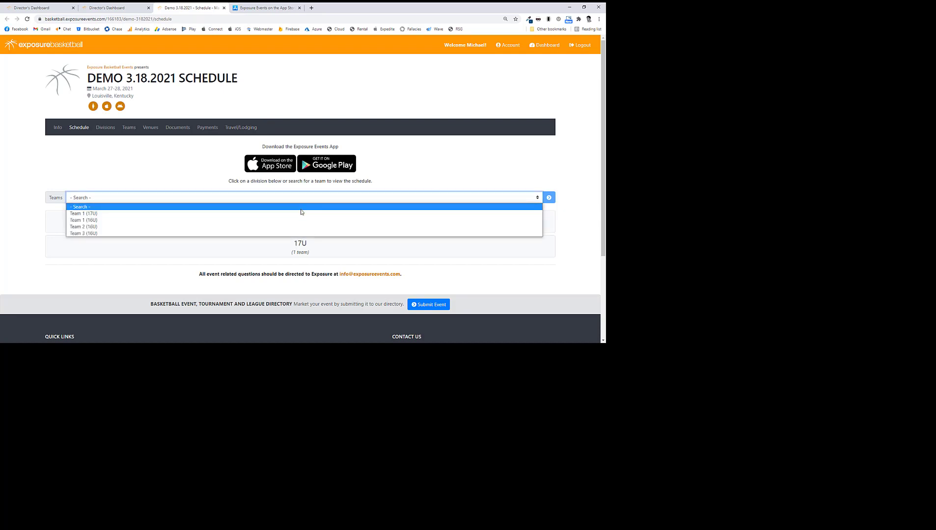
{"action": "left_click", "coordinate": [302, 212]}
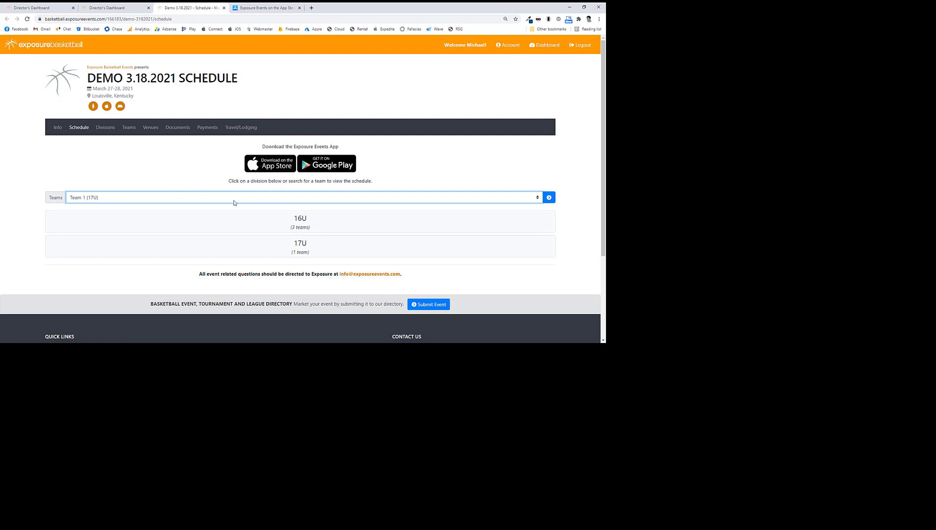
{"action": "left_click", "coordinate": [278, 226]}
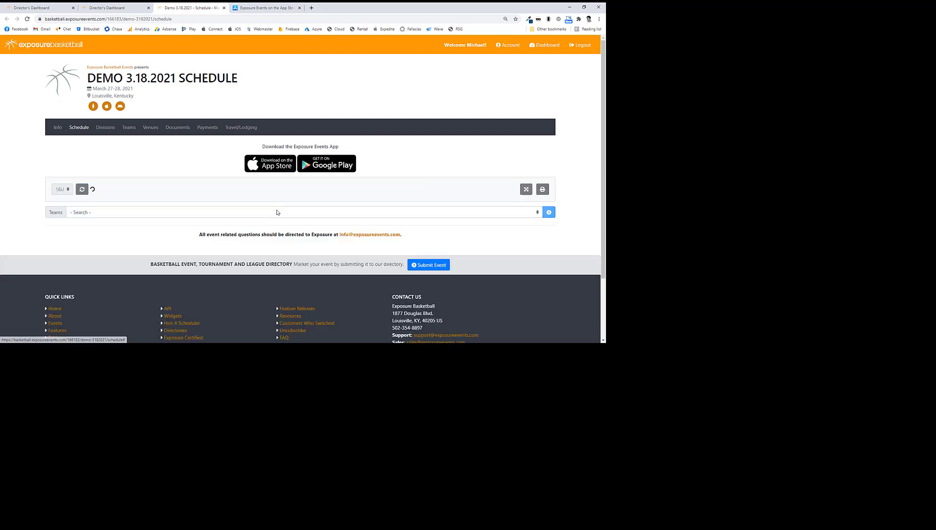
{"action": "scroll", "coordinate": [604, 183], "scroll_direction": "down", "scroll_amount": 4}
{"action": "scroll", "coordinate": [604, 183], "scroll_direction": "down", "scroll_amount": 6}
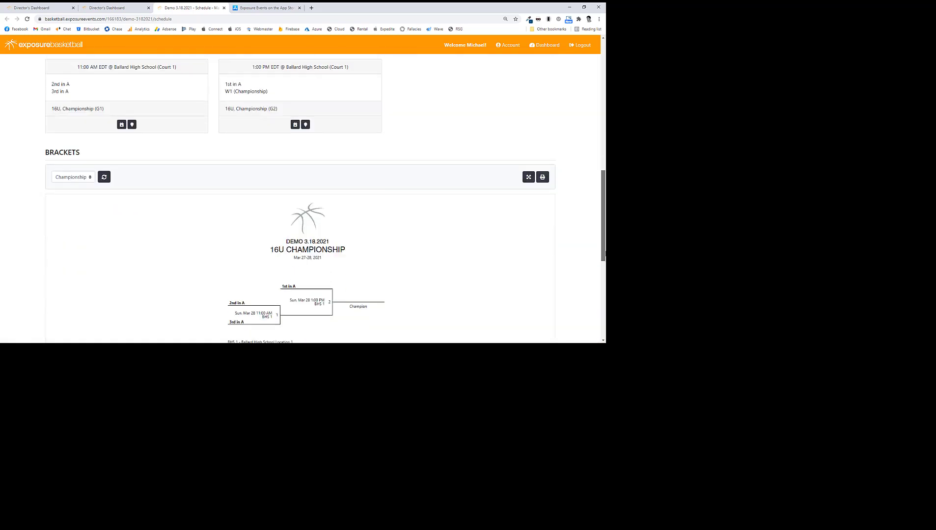
{"action": "scroll", "coordinate": [565, 177], "scroll_direction": "up", "scroll_amount": 10}
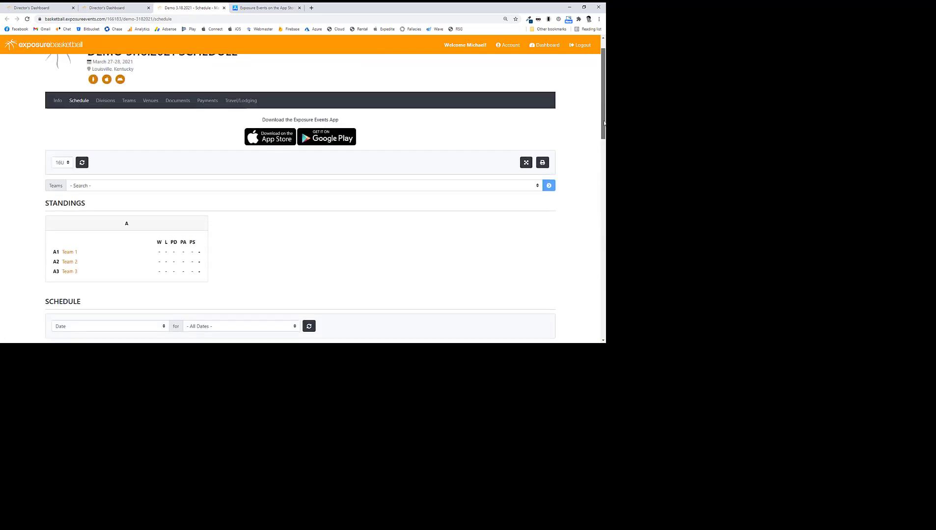
Open the printable PDF of the 16U schedule, view it through the championship bracket page, and return to the public schedule
{"action": "left_click", "coordinate": [543, 171]}
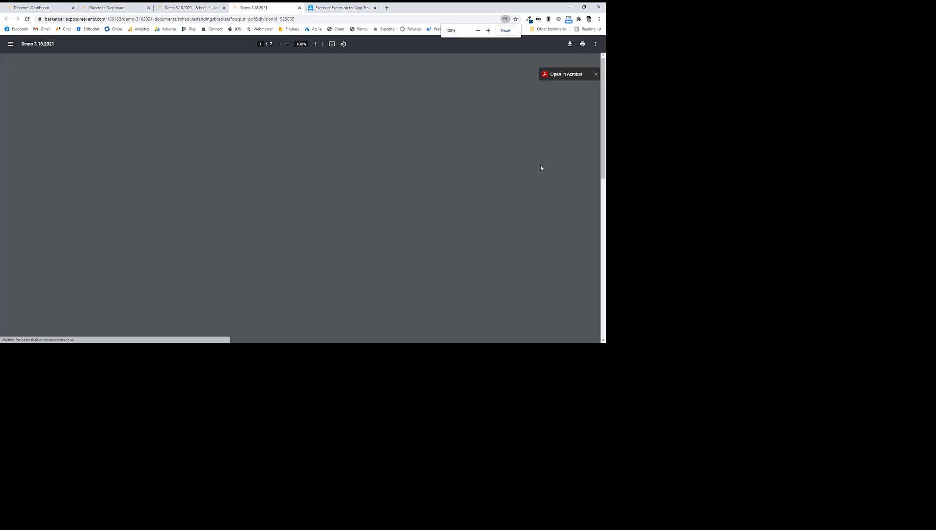
{"action": "left_click_drag", "start_coordinate": [602, 125], "coordinate": [602, 243]}
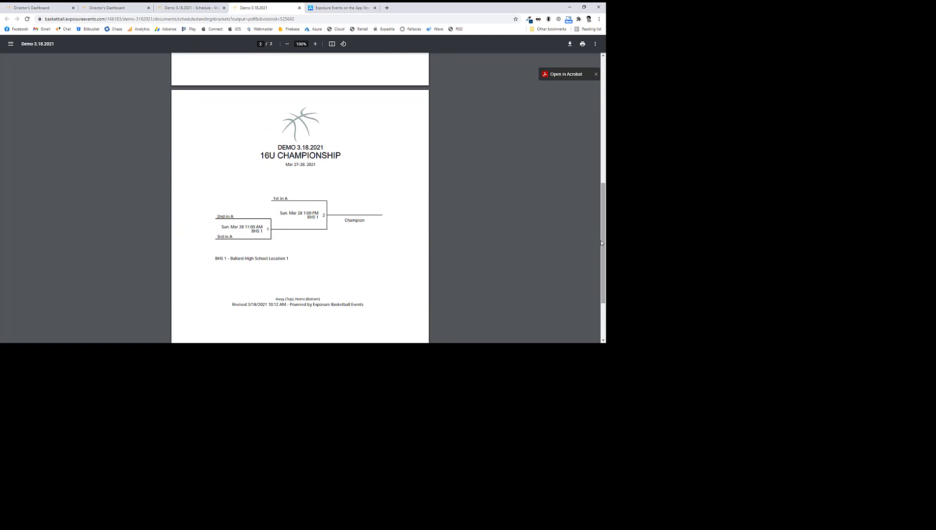
{"action": "left_click", "coordinate": [175, 8]}
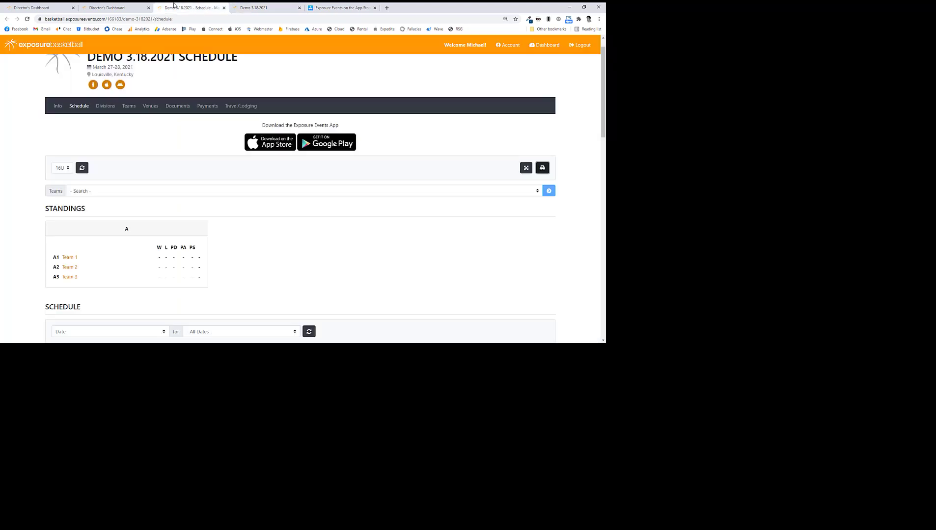
Switch the public schedule to the 17U division and look through its standings and games
{"action": "left_click", "coordinate": [62, 168]}
{"action": "left_click", "coordinate": [69, 185]}
{"action": "scroll", "coordinate": [296, 204], "scroll_direction": "down", "scroll_amount": 3}
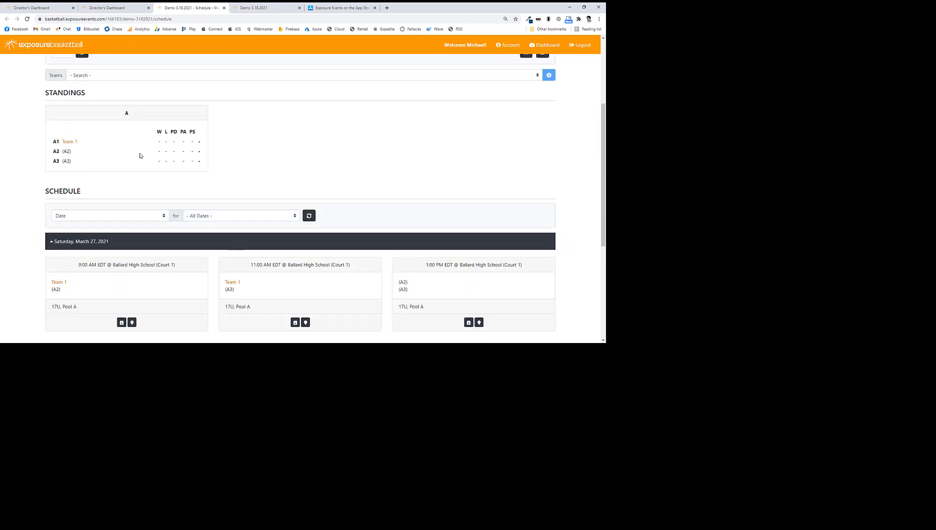
{"action": "scroll", "coordinate": [142, 177], "scroll_direction": "down", "scroll_amount": 3}
{"action": "scroll", "coordinate": [145, 194], "scroll_direction": "up", "scroll_amount": 3}
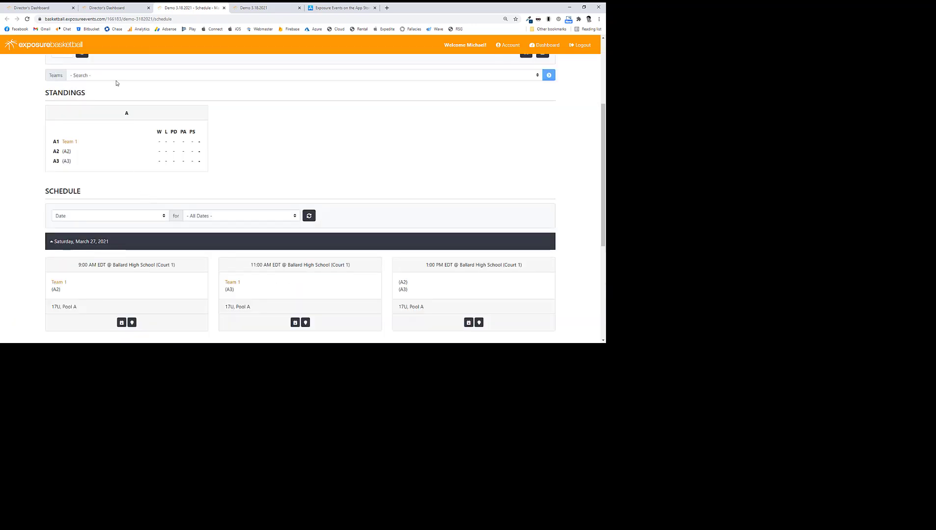
Close the extra browser tabs beyond the dashboard, and view the Schedule embed code and available widget types on the event's Widgets page
{"action": "left_click", "coordinate": [107, 8]}
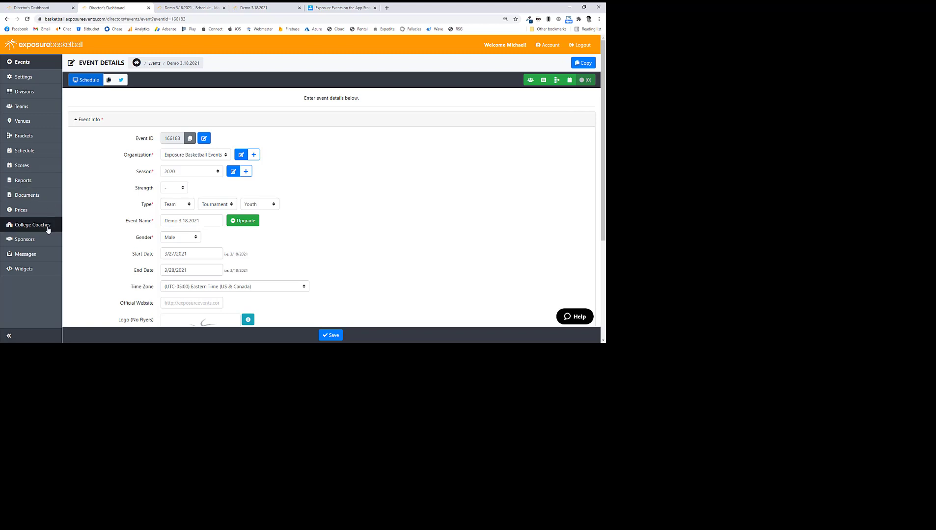
{"action": "right_click", "coordinate": [122, 9]}
{"action": "left_click", "coordinate": [152, 105]}
{"action": "left_click", "coordinate": [314, 167]}
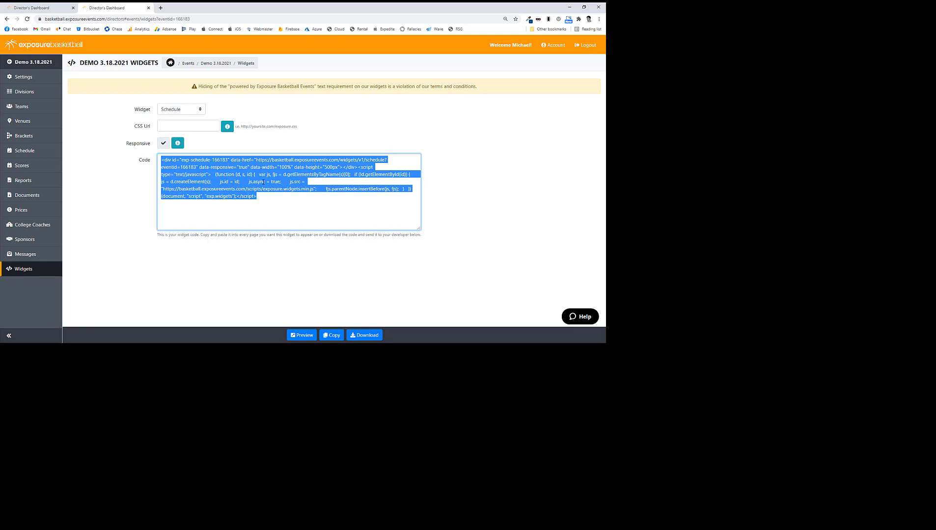
{"action": "left_click", "coordinate": [197, 110]}
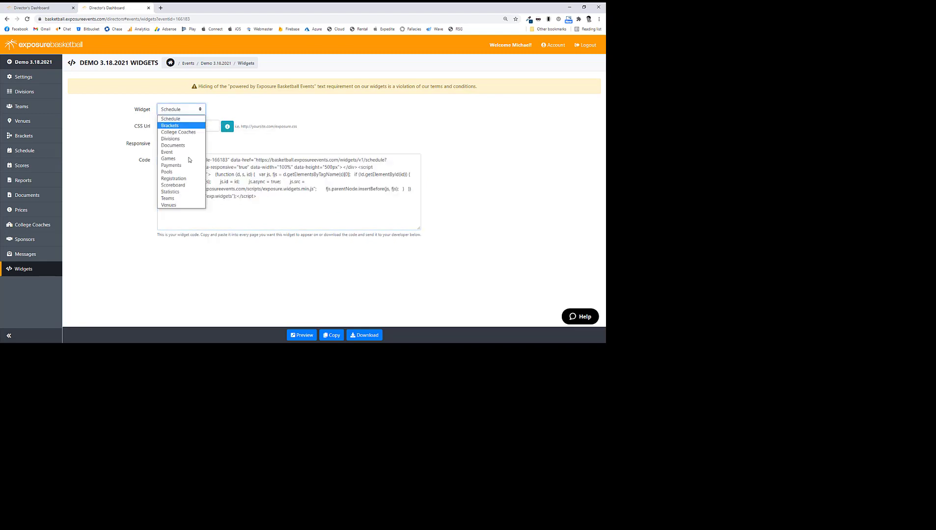
{"action": "left_click", "coordinate": [182, 109]}
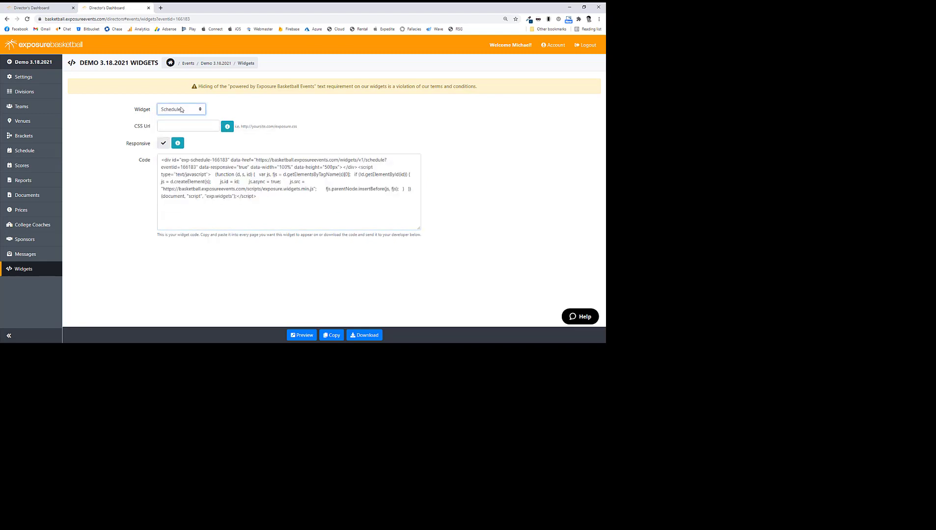
Preview the Schedule widget, view its 16U division standings and schedule, and return to the event's widget settings
{"action": "left_click", "coordinate": [299, 337]}
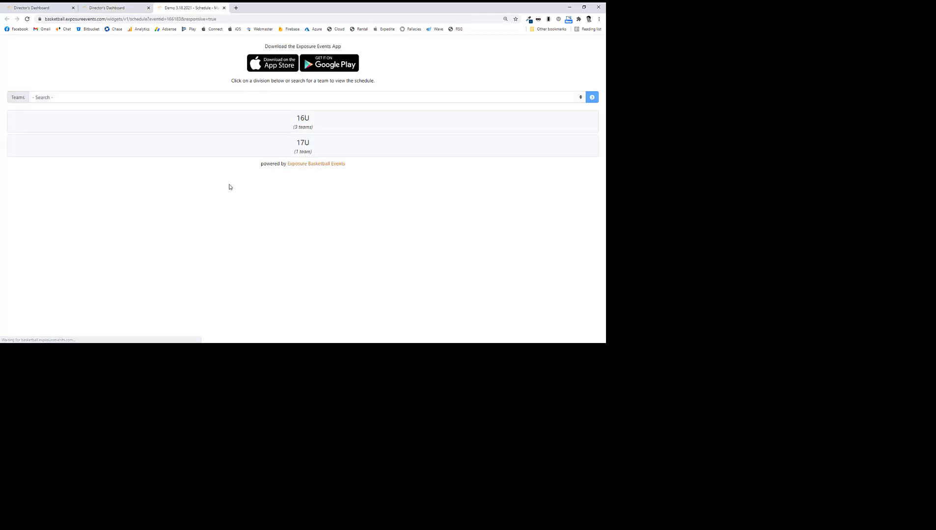
{"action": "left_click", "coordinate": [245, 124]}
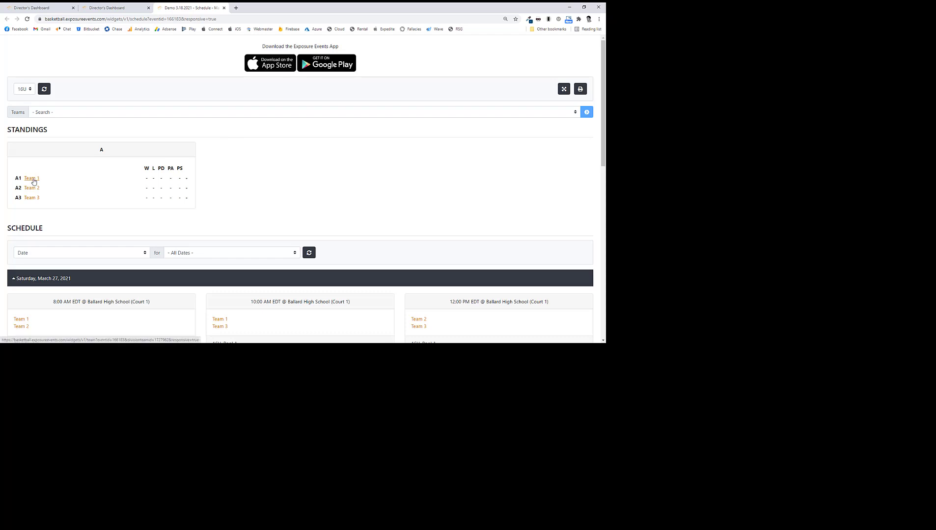
{"action": "mouse_move", "coordinate": [42, 179]}
{"action": "left_mouse_down"}
{"action": "mouse_move", "coordinate": [23, 178]}
{"action": "mouse_move", "coordinate": [52, 180]}
{"action": "left_mouse_up"}
{"action": "left_click", "coordinate": [55, 185]}
{"action": "left_click_drag", "start_coordinate": [140, 168], "coordinate": [393, 189]}
{"action": "left_click", "coordinate": [396, 186]}
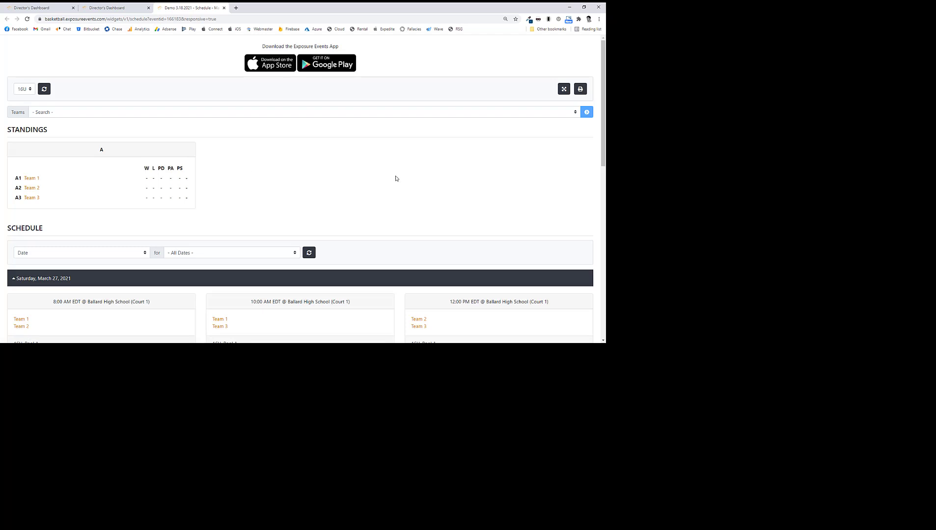
{"action": "left_click", "coordinate": [114, 8]}
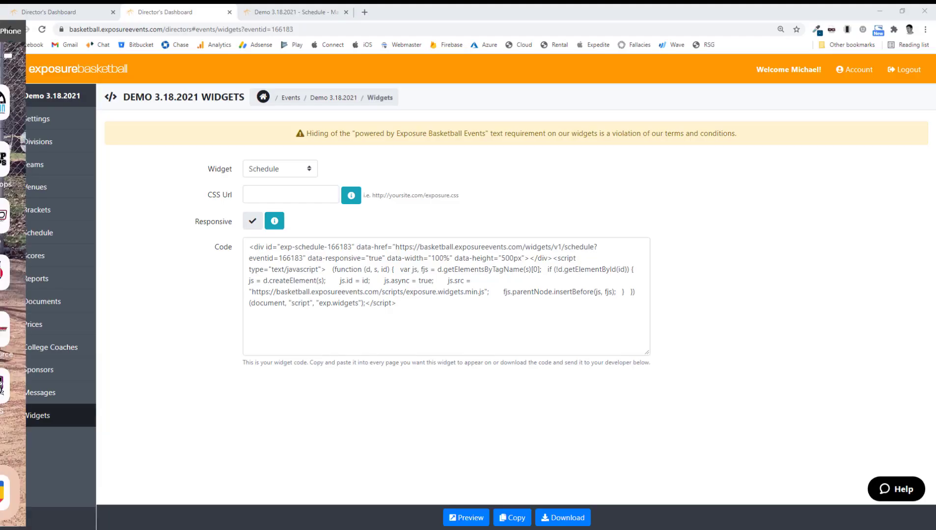
{"action": "left_click_drag", "start_coordinate": [376, 26], "coordinate": [381, 27]}
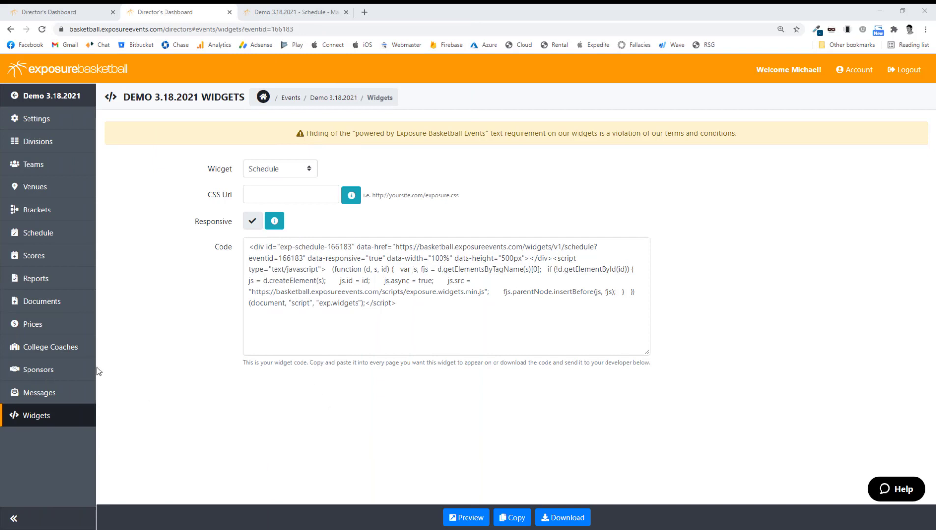
Generate the event's Schedule Grid report as a portrait, Letter-size PDF, and return to the report's settings
{"action": "left_click", "coordinate": [55, 284]}
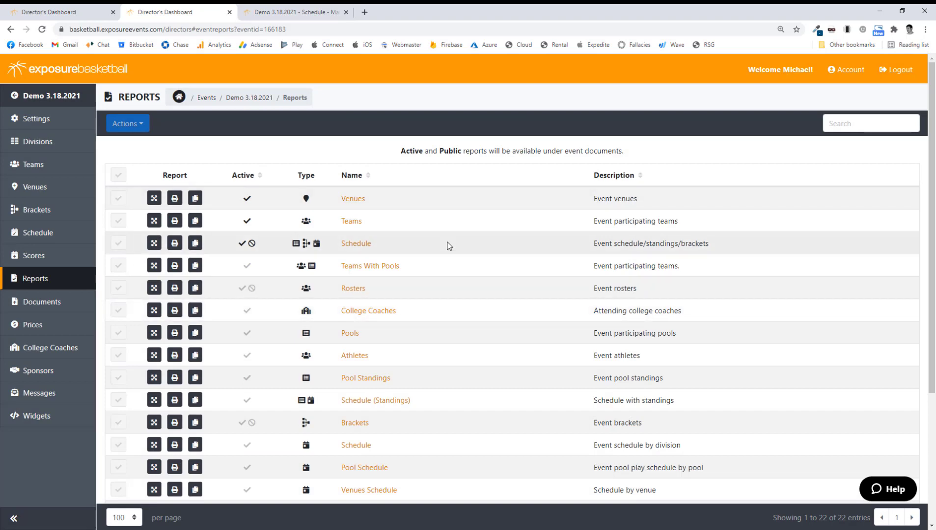
{"action": "scroll", "coordinate": [446, 251], "scroll_direction": "down", "scroll_amount": 4}
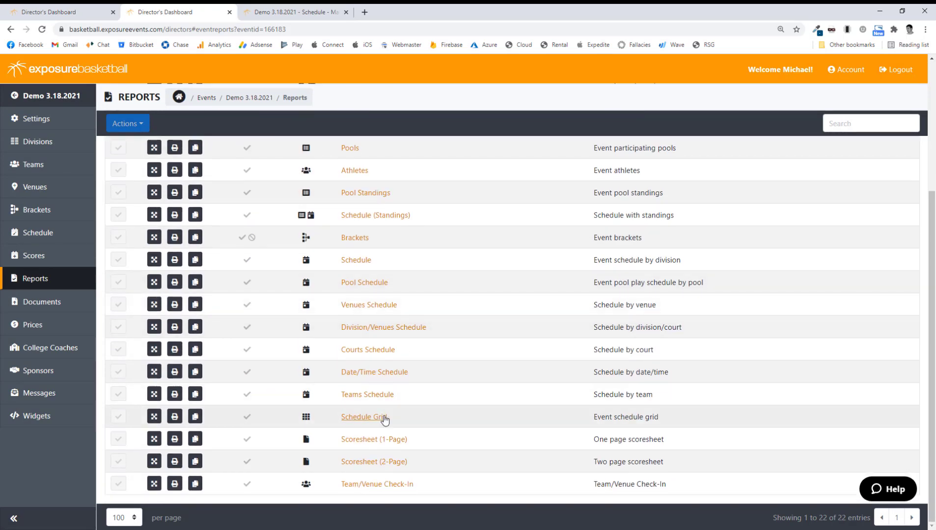
{"action": "left_click", "coordinate": [382, 422]}
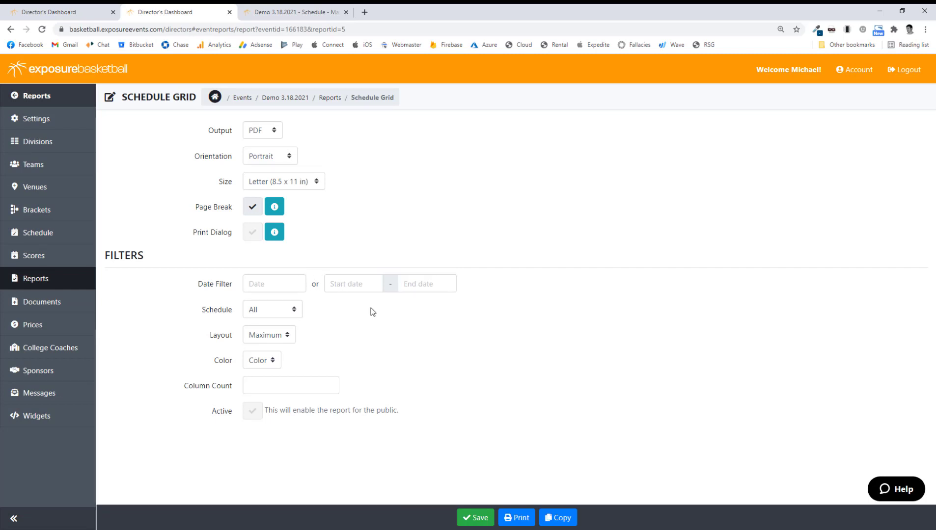
{"action": "left_click", "coordinate": [516, 519]}
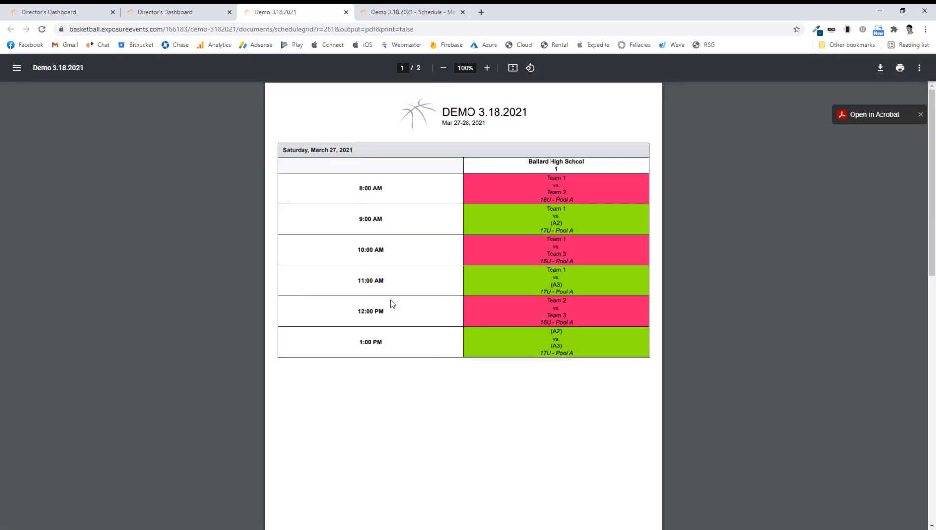
{"action": "left_click", "coordinate": [193, 20]}
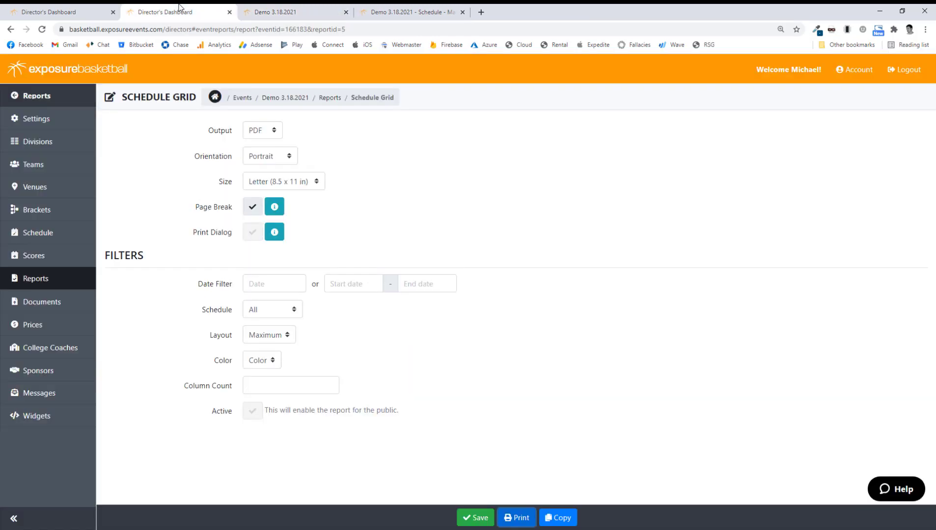
Generate the Date/Time Schedule report as a PDF from the event's reports list, and return to the list
{"action": "left_click", "coordinate": [325, 98]}
{"action": "scroll", "coordinate": [236, 388], "scroll_direction": "down", "scroll_amount": 5}
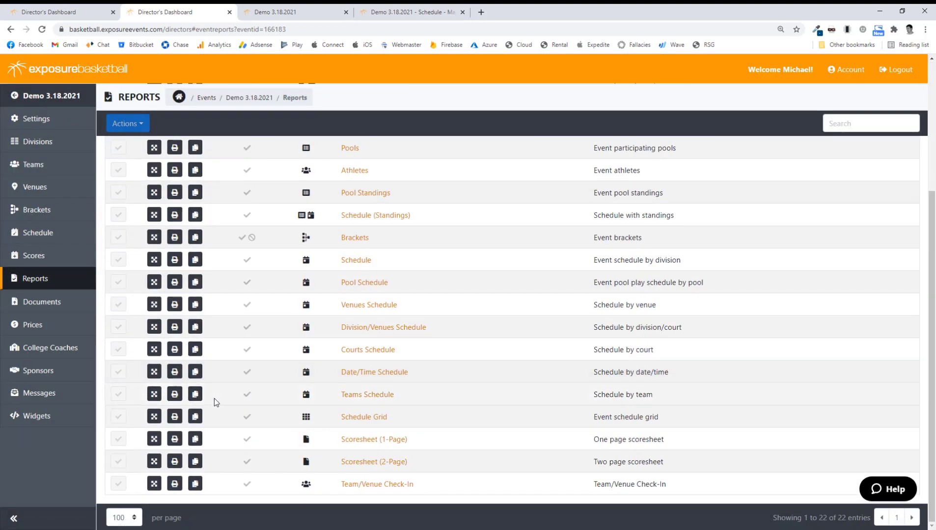
{"action": "left_click", "coordinate": [176, 377]}
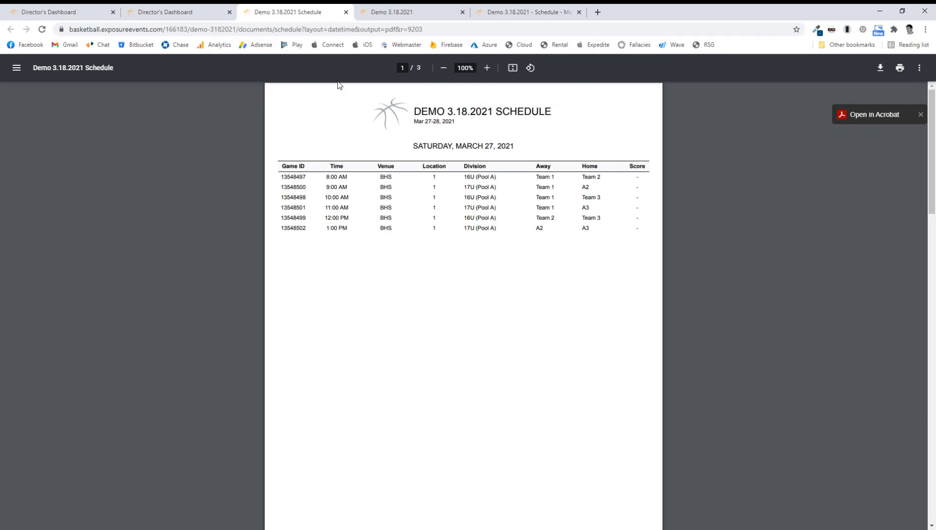
{"action": "left_click", "coordinate": [206, 12]}
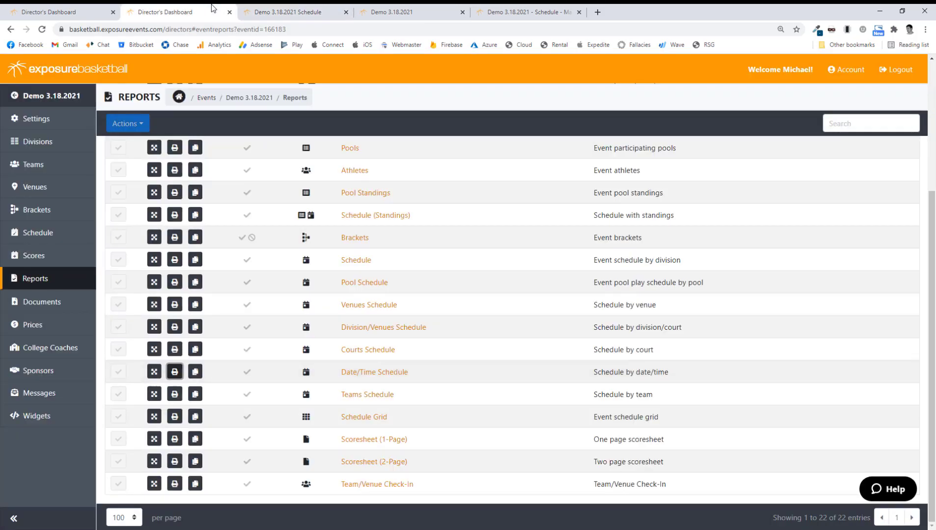
On the event's Scores page, view the scoring, communication and upload options of the 8:00 AM 16U game, and cancel without saving
{"action": "left_click", "coordinate": [66, 264]}
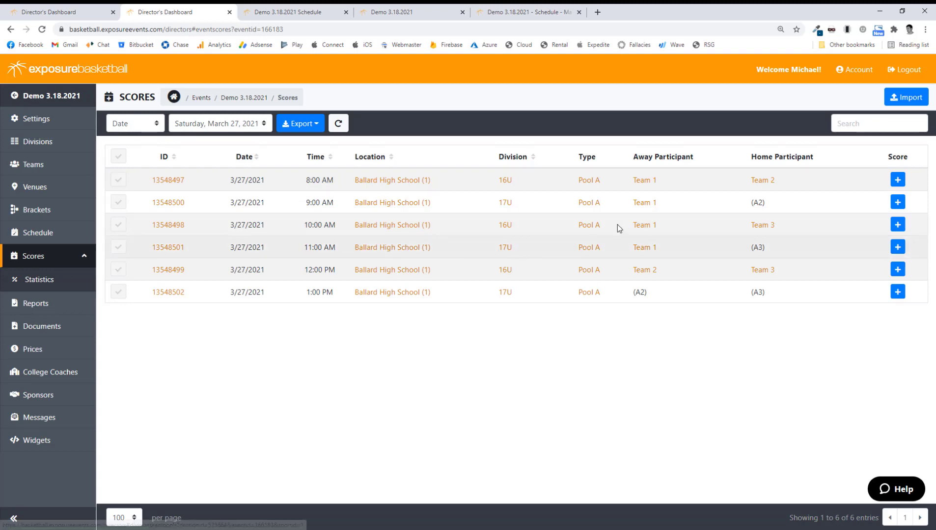
{"action": "left_click", "coordinate": [898, 180]}
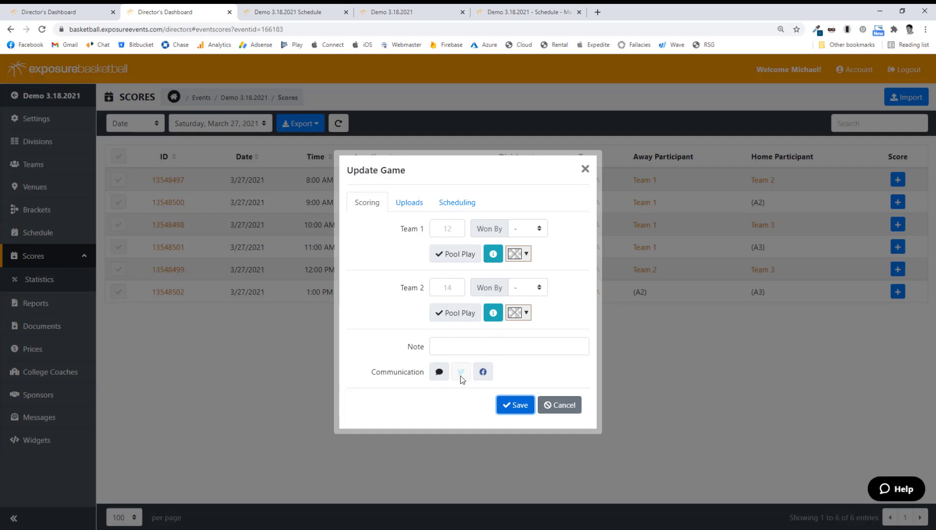
{"action": "left_click", "coordinate": [483, 372]}
{"action": "left_click", "coordinate": [402, 208]}
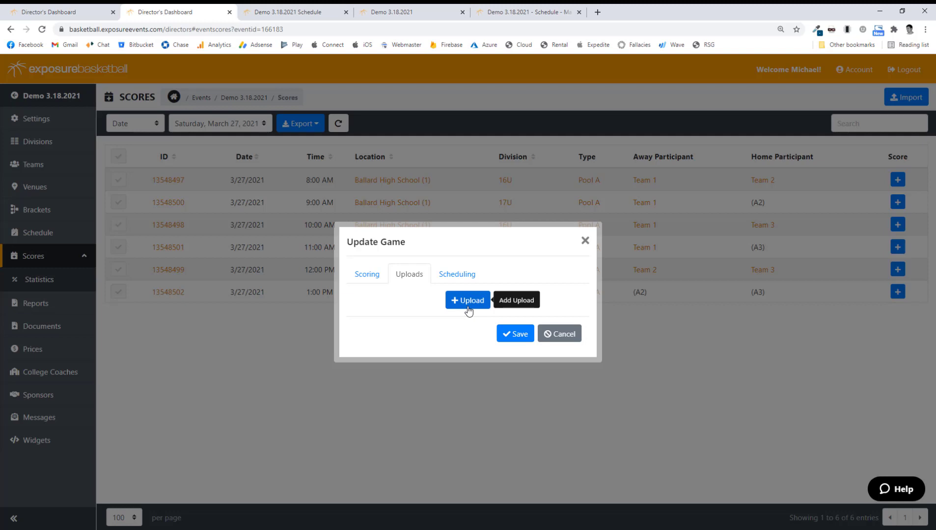
{"action": "left_click", "coordinate": [560, 335]}
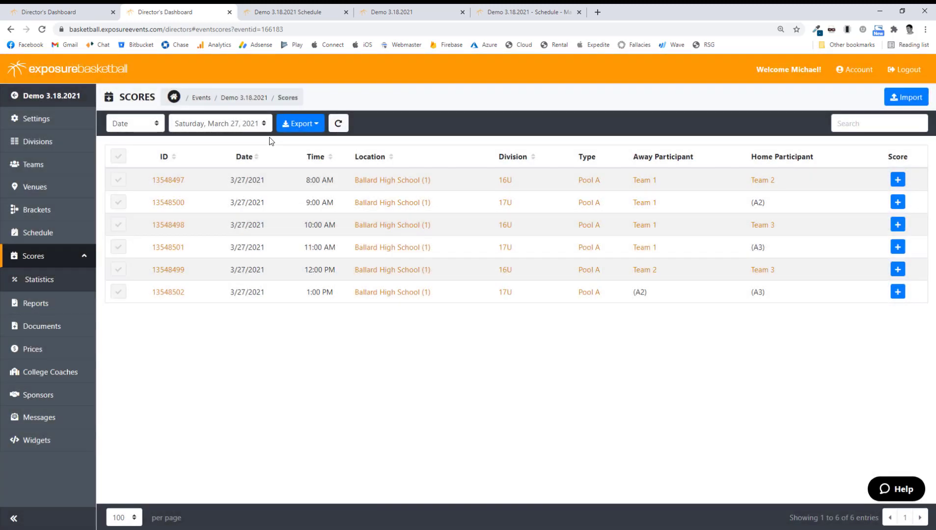
Look through the score export options, including the Grid and Scoresheet (1-Page) variants, without exporting anything
{"action": "left_click", "coordinate": [247, 126]}
{"action": "left_click", "coordinate": [300, 126]}
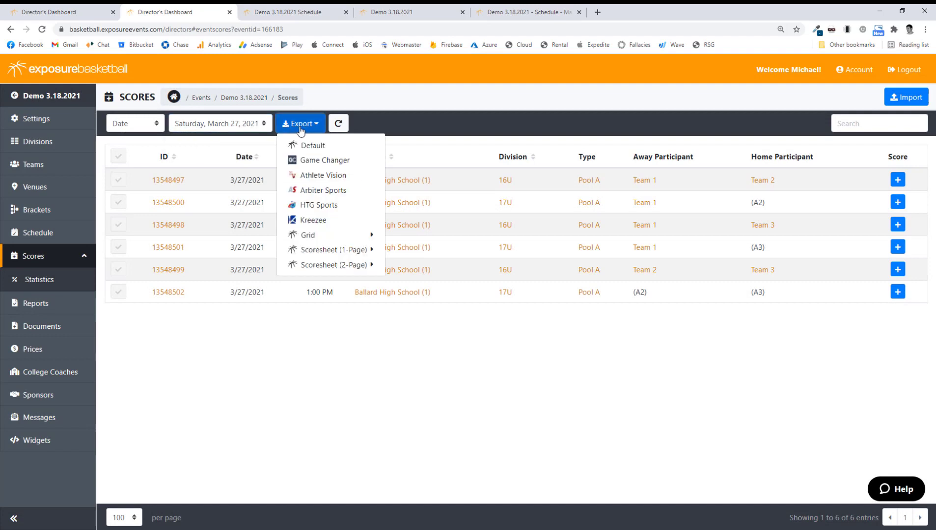
{"action": "left_click", "coordinate": [357, 241]}
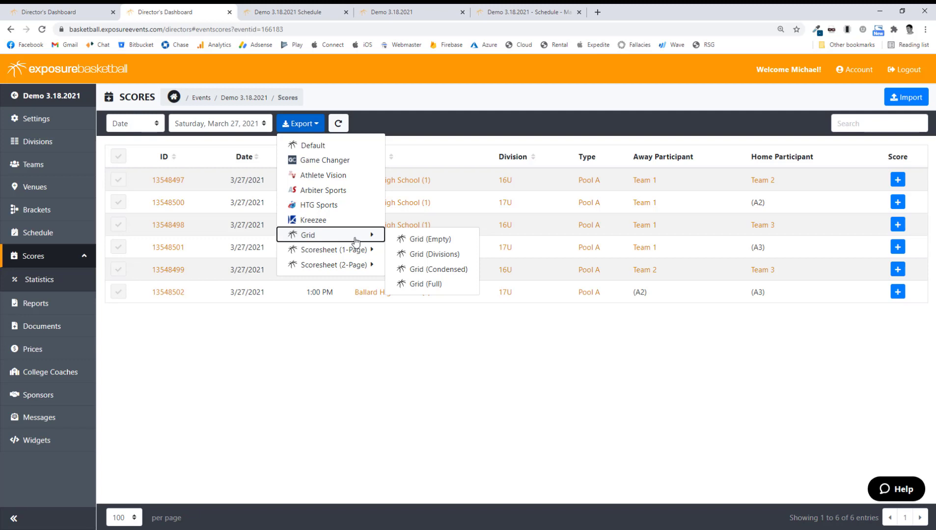
{"action": "left_click", "coordinate": [356, 252]}
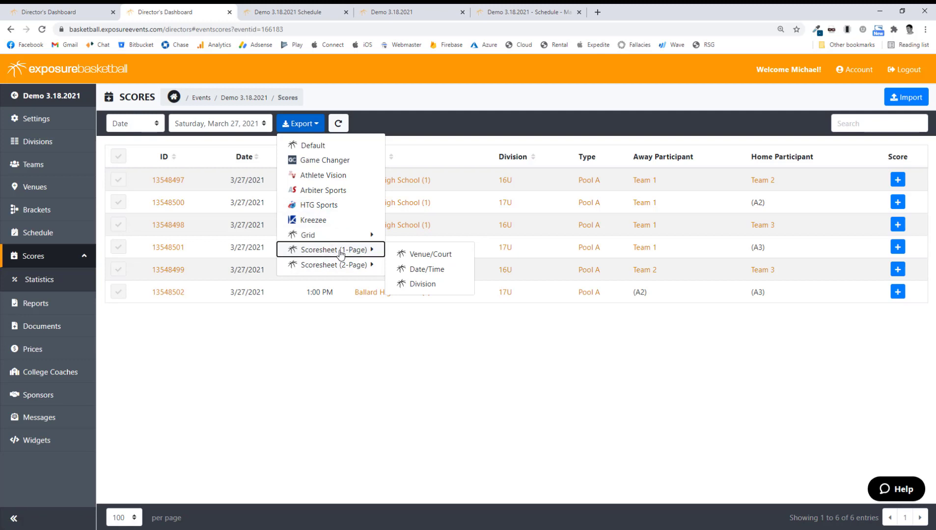
{"action": "left_click", "coordinate": [356, 377]}
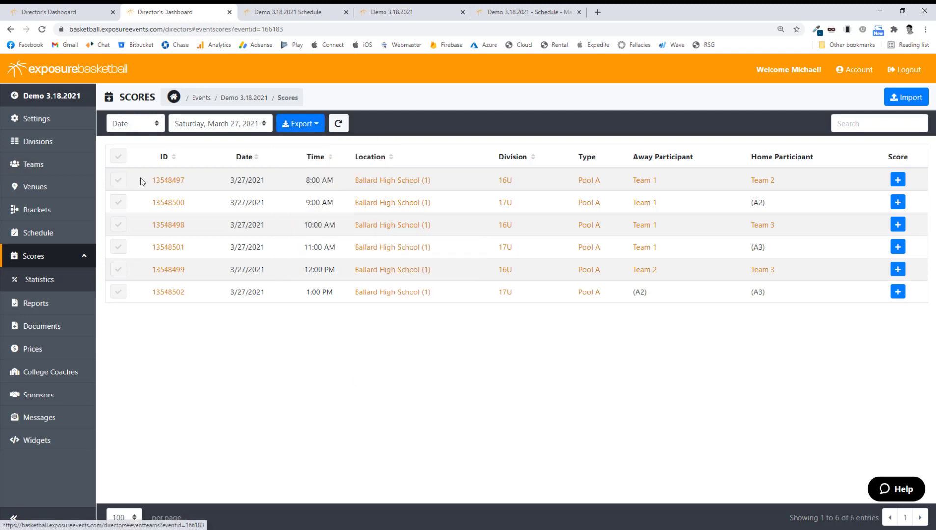
View the account's user list and the first scorekeeper's role, login and event assignment settings, and return to the dashboard
{"action": "left_click", "coordinate": [172, 97]}
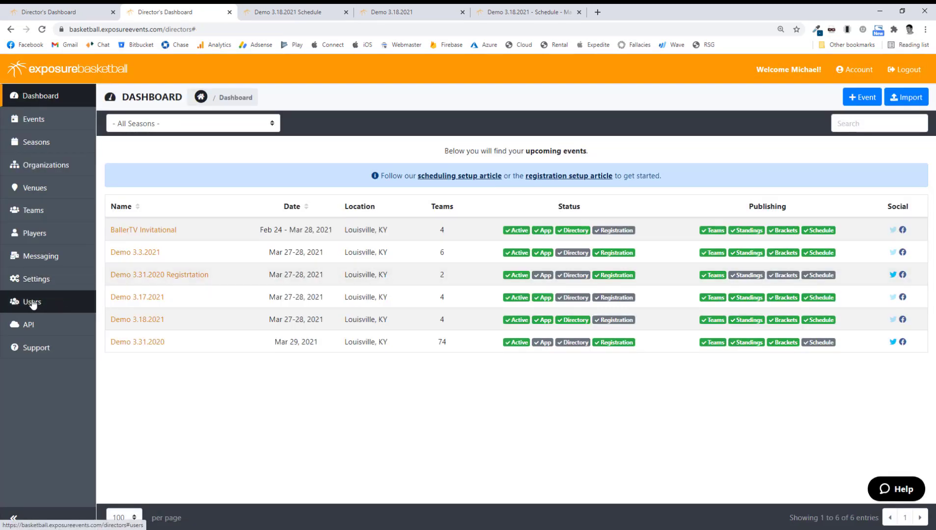
{"action": "left_click", "coordinate": [32, 306]}
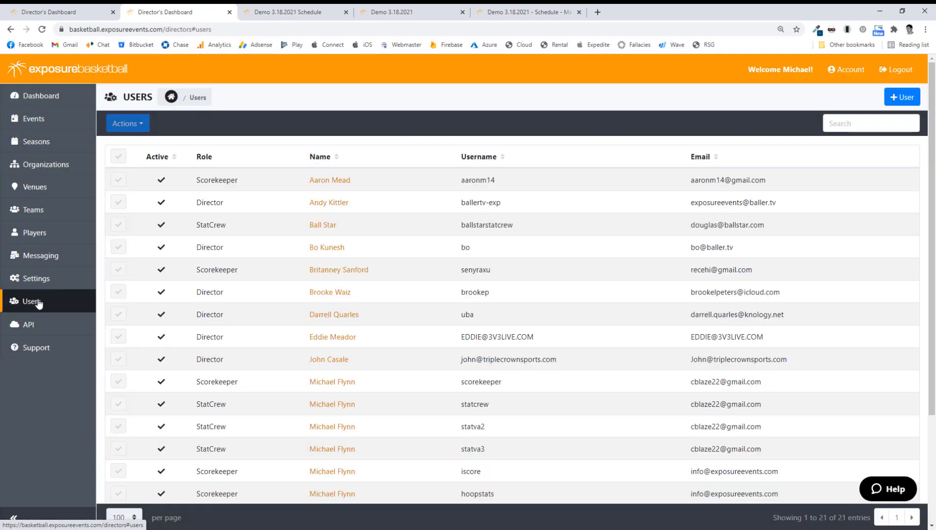
{"action": "left_click", "coordinate": [326, 186]}
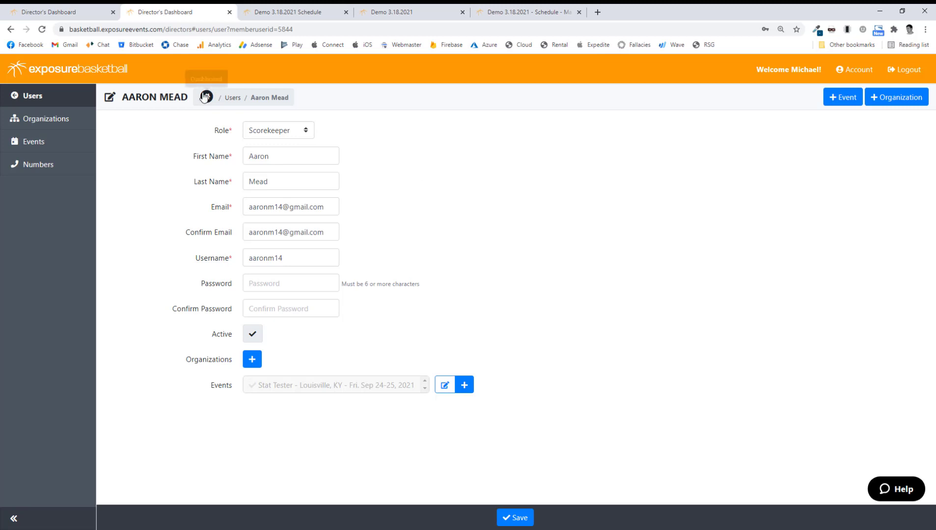
{"action": "left_click", "coordinate": [10, 29]}
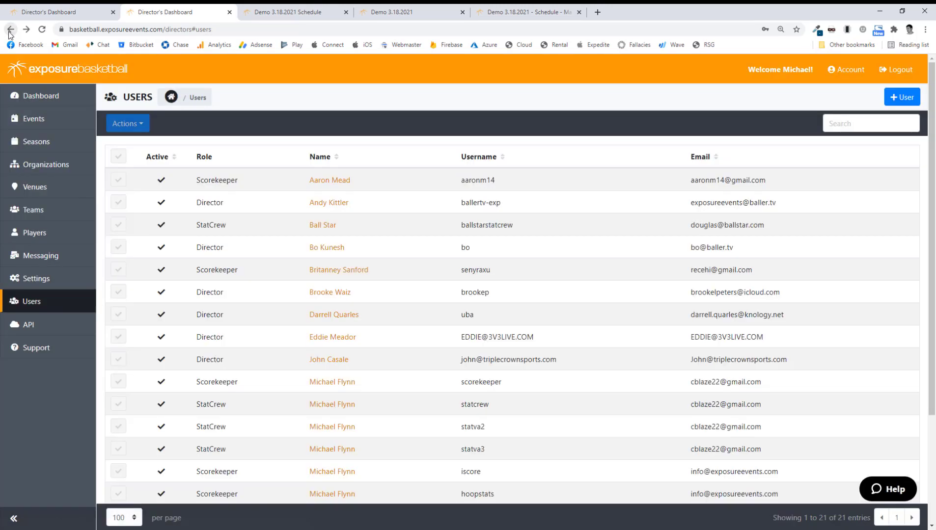
{"action": "left_click", "coordinate": [172, 100]}
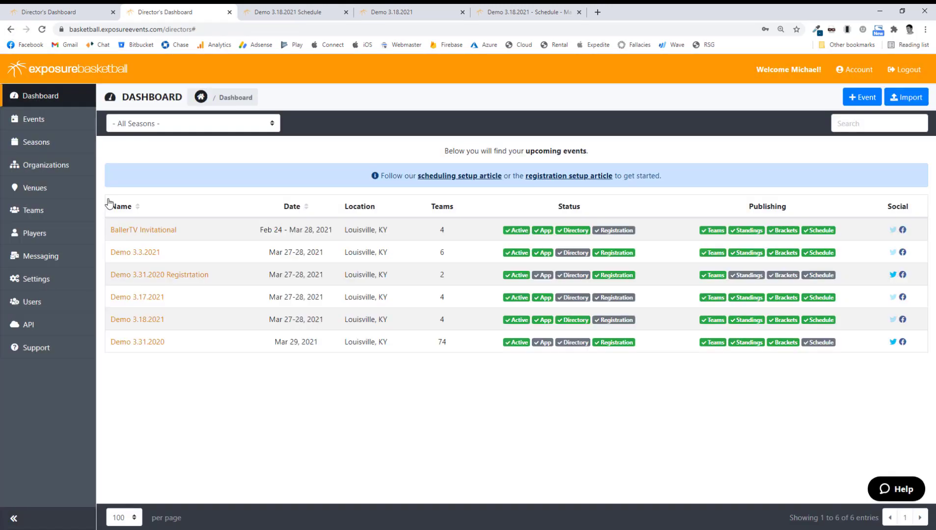
Start an Event Message in Messaging addressed to the Coaches list of the BallerTV Invitational event
{"action": "left_click", "coordinate": [51, 263]}
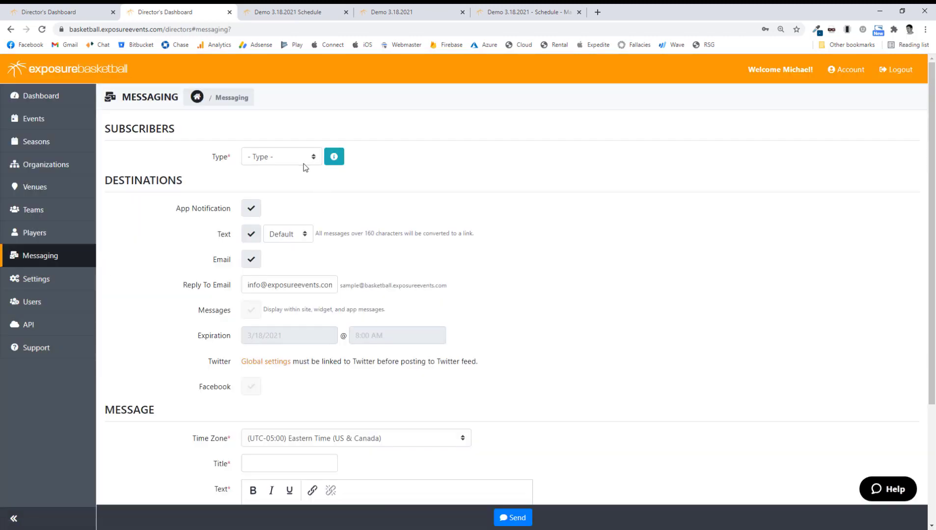
{"action": "left_click", "coordinate": [303, 164]}
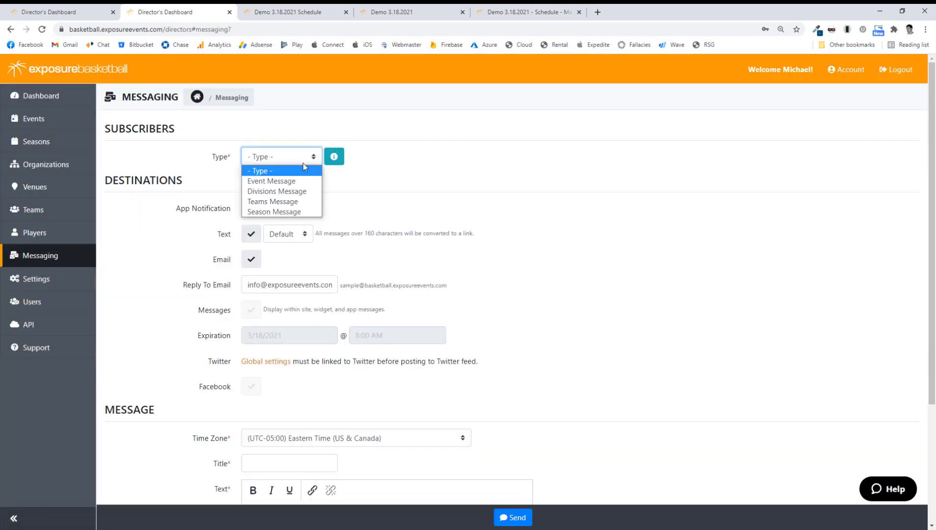
{"action": "left_click", "coordinate": [302, 182]}
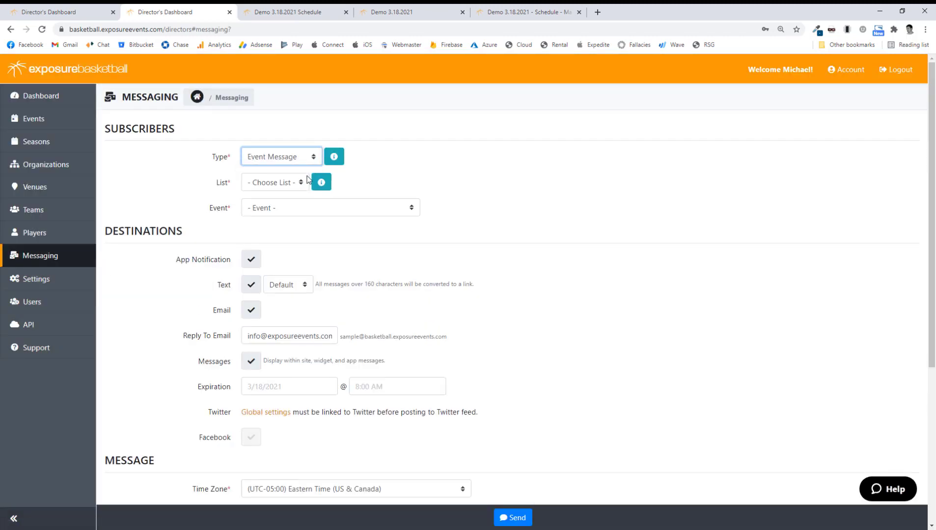
{"action": "left_click", "coordinate": [303, 182]}
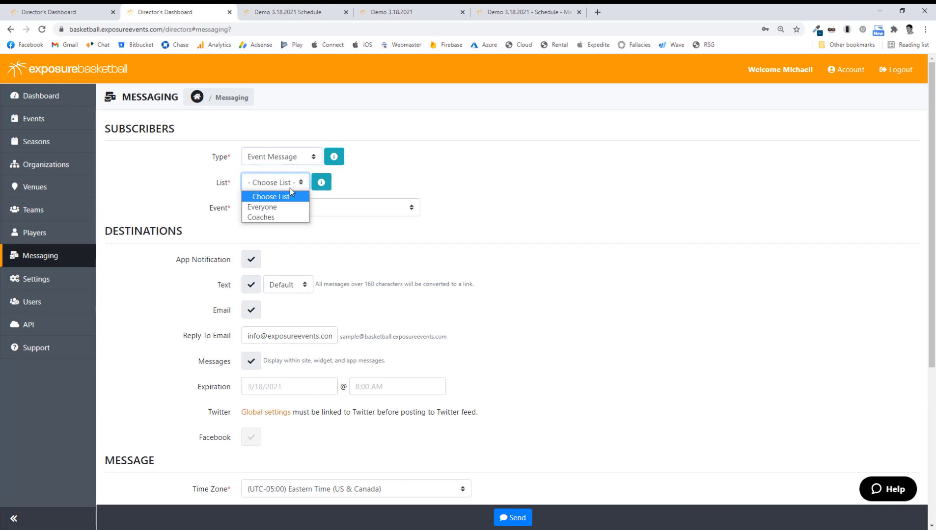
{"action": "left_click", "coordinate": [287, 217]}
{"action": "left_click", "coordinate": [306, 208]}
{"action": "left_click", "coordinate": [300, 225]}
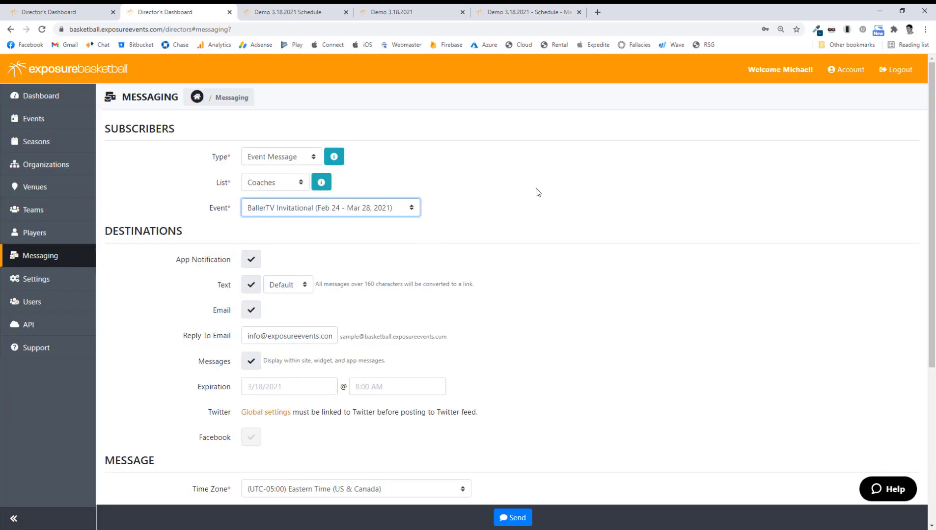
Review the message's destinations, title, text and attachment fields, and the available subscriber message types, leaving Event Message selected
{"action": "left_click", "coordinate": [257, 310]}
{"action": "scroll", "coordinate": [345, 274], "scroll_direction": "down", "scroll_amount": 3}
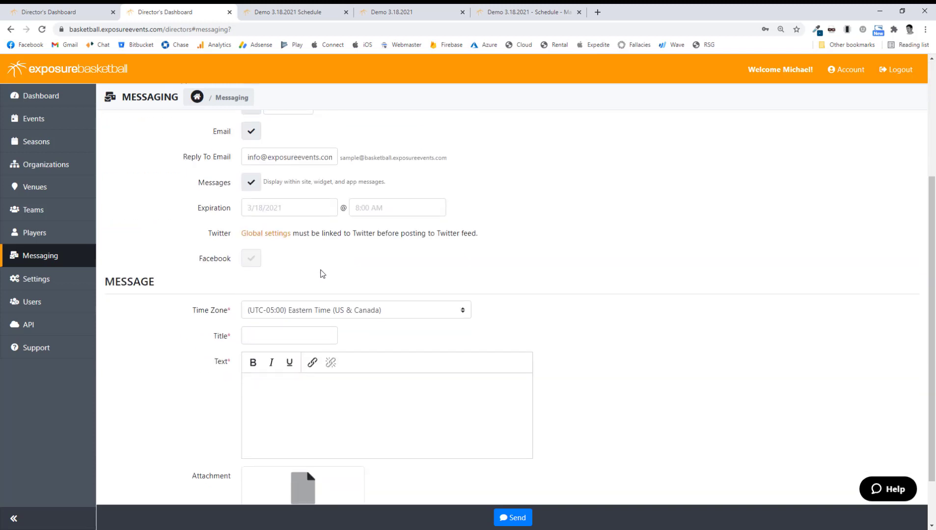
{"action": "scroll", "coordinate": [319, 273], "scroll_direction": "up", "scroll_amount": 3}
{"action": "scroll", "coordinate": [264, 243], "scroll_direction": "down", "scroll_amount": 3}
{"action": "scroll", "coordinate": [289, 250], "scroll_direction": "down", "scroll_amount": 1}
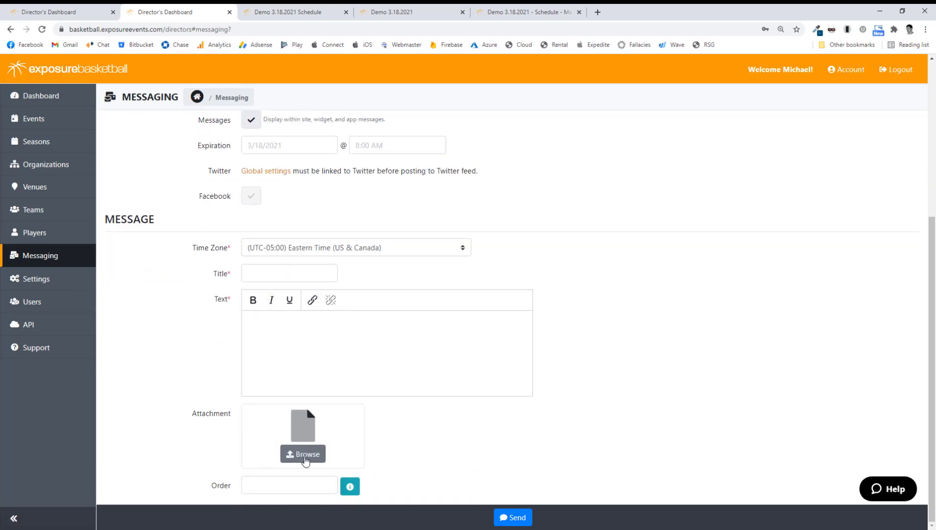
{"action": "scroll", "coordinate": [304, 462], "scroll_direction": "up", "scroll_amount": 4}
{"action": "left_click", "coordinate": [269, 158]}
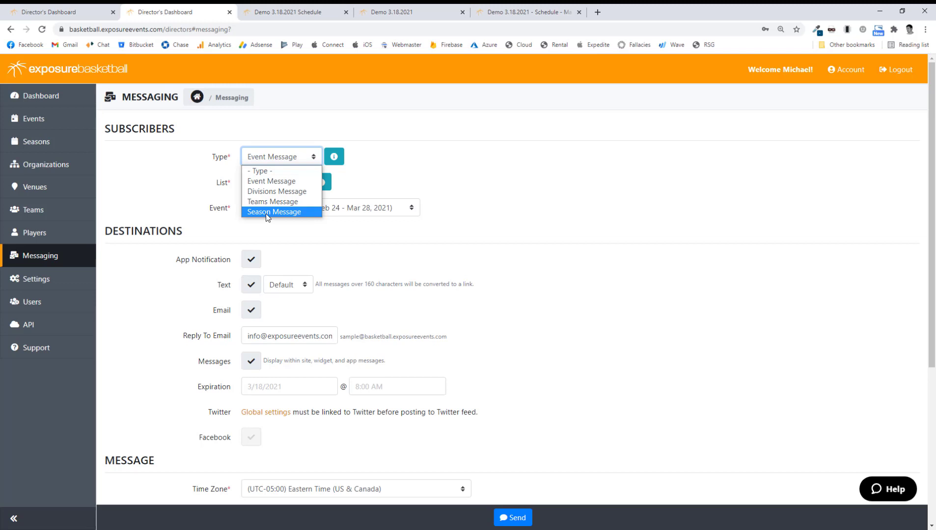
{"action": "left_click", "coordinate": [829, 181]}
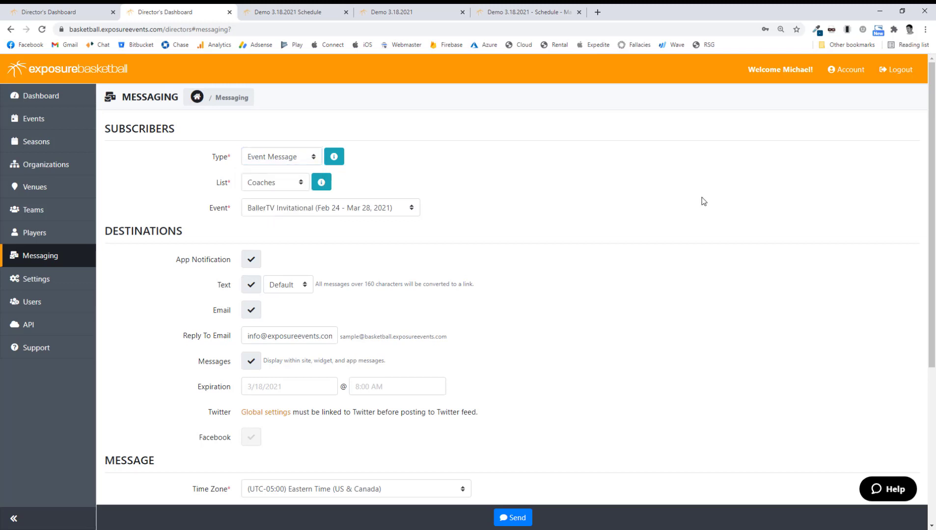